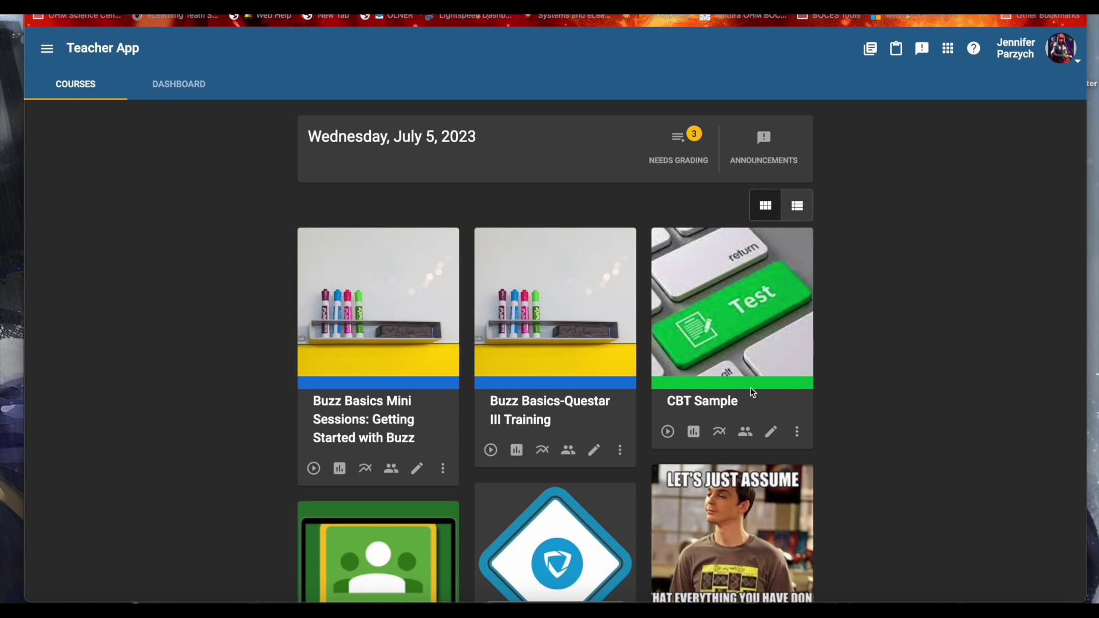
# - Open the CBT Sample course for editing and add a new assignment to its syllabus
pyautogui.click(772, 433)
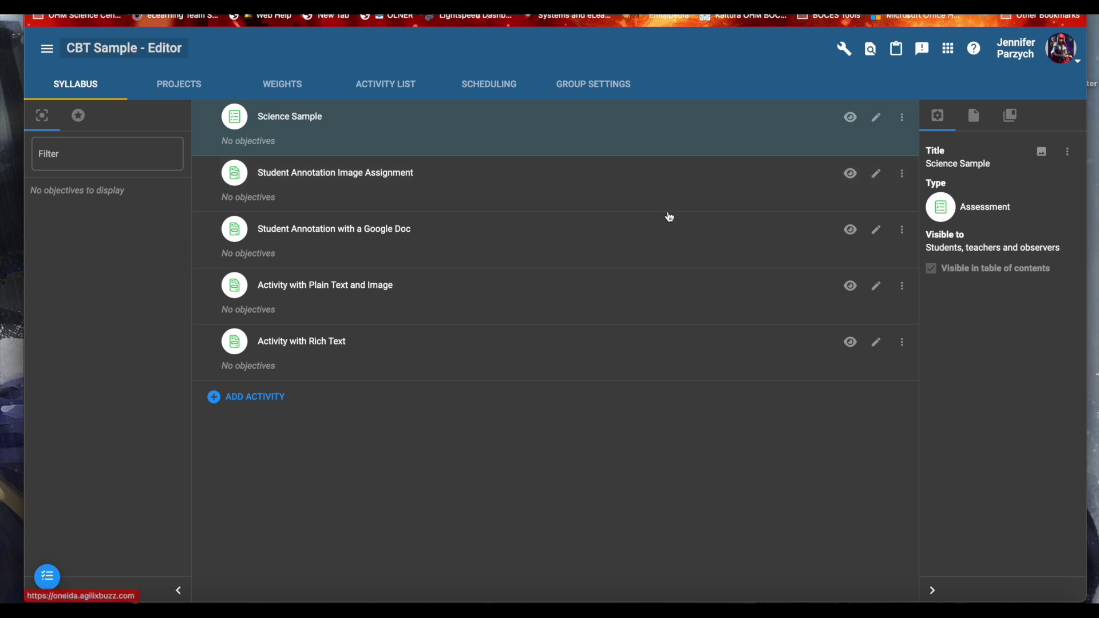
pyautogui.click(271, 401)
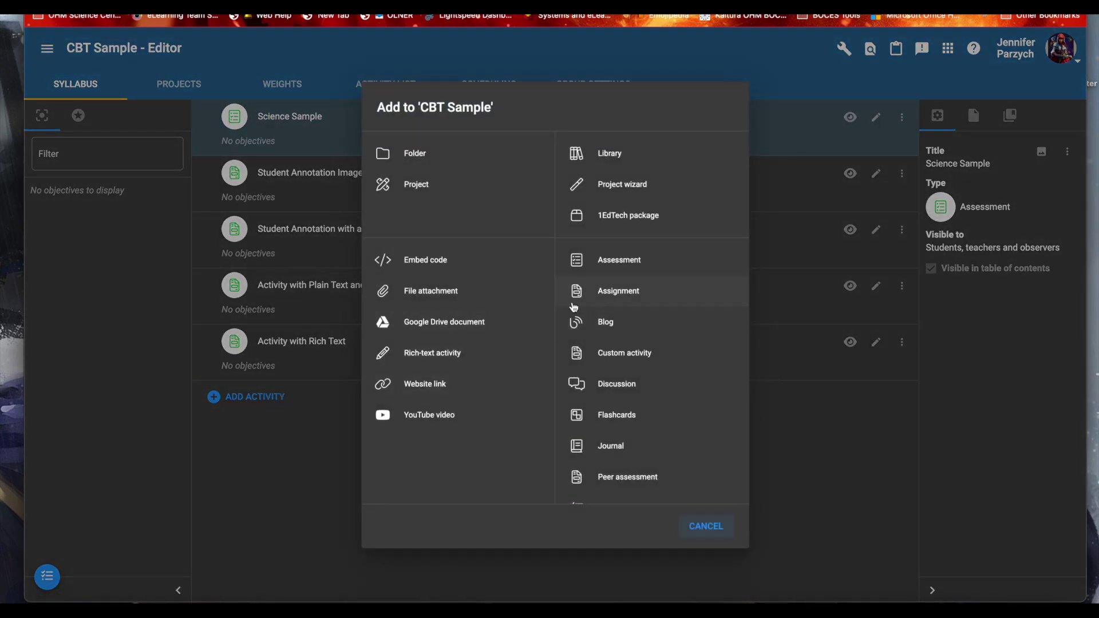
pyautogui.click(592, 298)
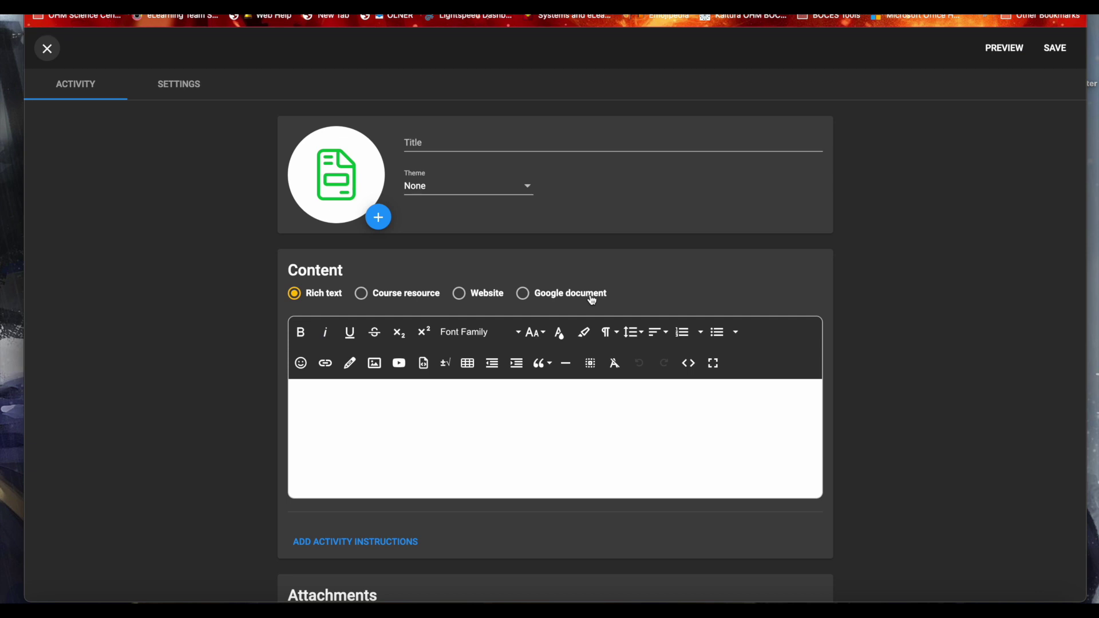
# - Write "These are the instructions for this assignments. Highlight or circle the highest peak." as the assignment's rich text content
pyautogui.click(560, 395)
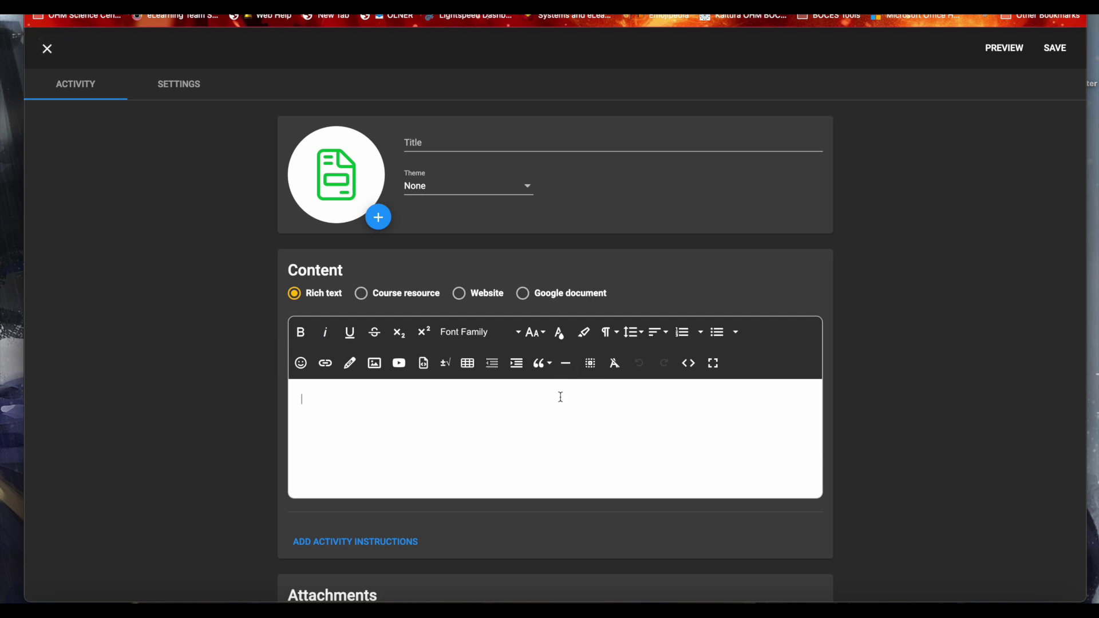
pyautogui.write('These are the instructions for th')
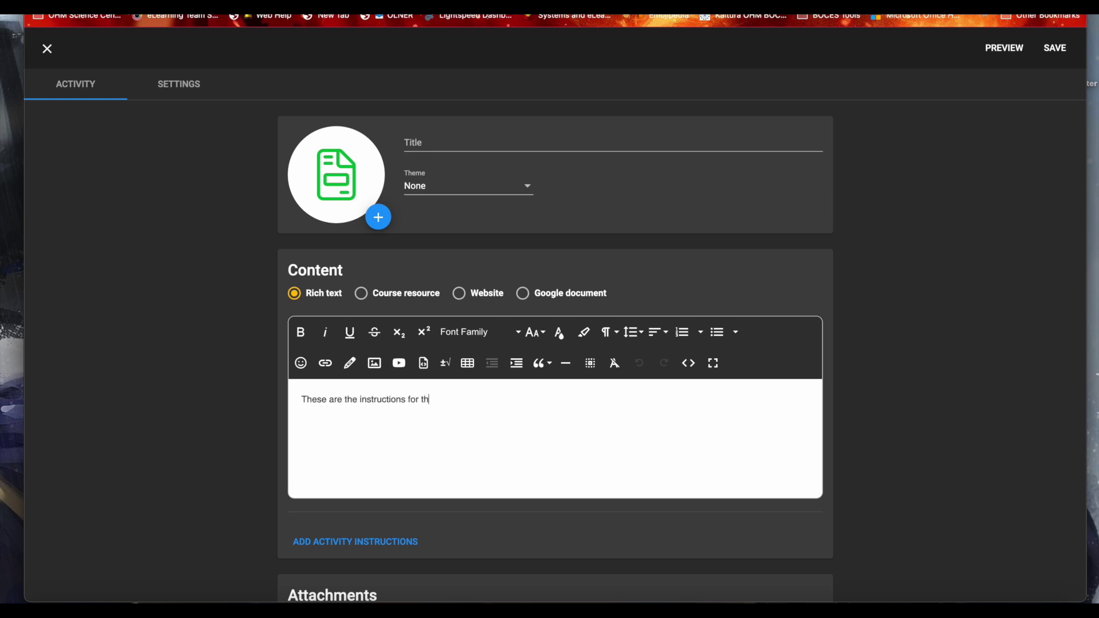
pyautogui.write('is assignments. Highlight or cir')
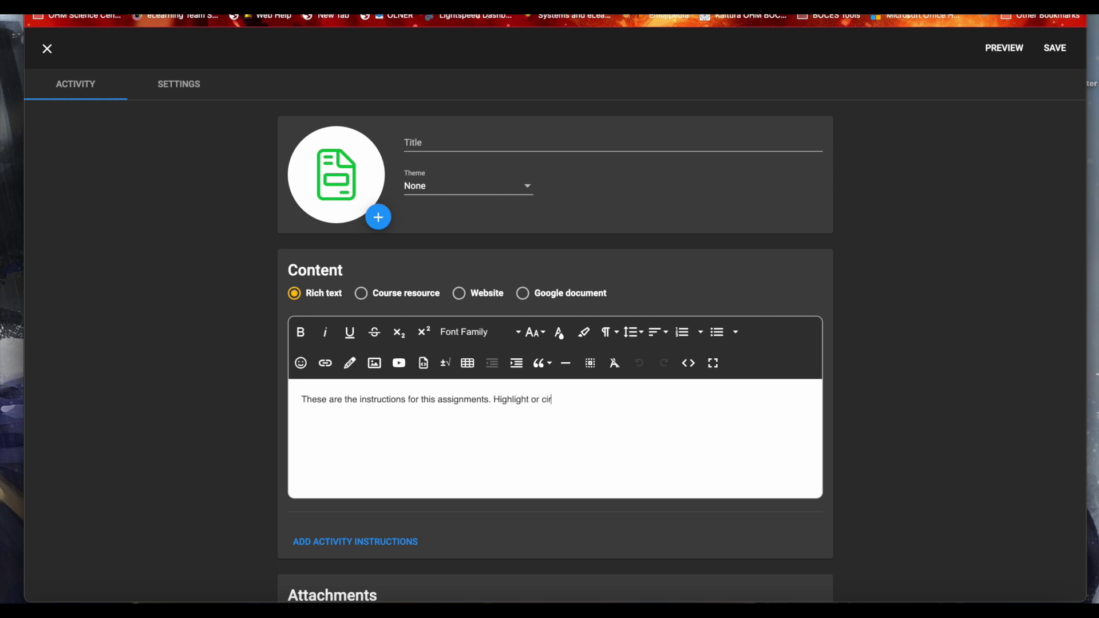
pyautogui.write('cle the highest peak')
pyautogui.press('BackSpace')
pyautogui.write('.')
# - Format the whole instruction text in Roboto at size 16
pyautogui.moveTo(643, 399); pyautogui.dragTo(302, 405)
pyautogui.click(465, 332)
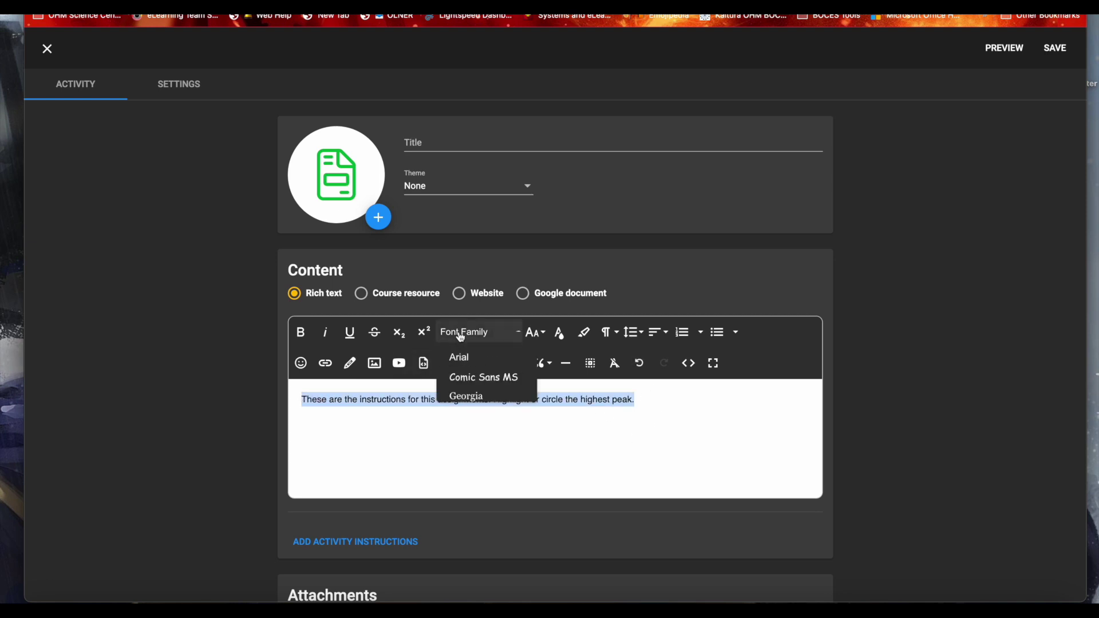
pyautogui.click(469, 417)
pyautogui.click(535, 332)
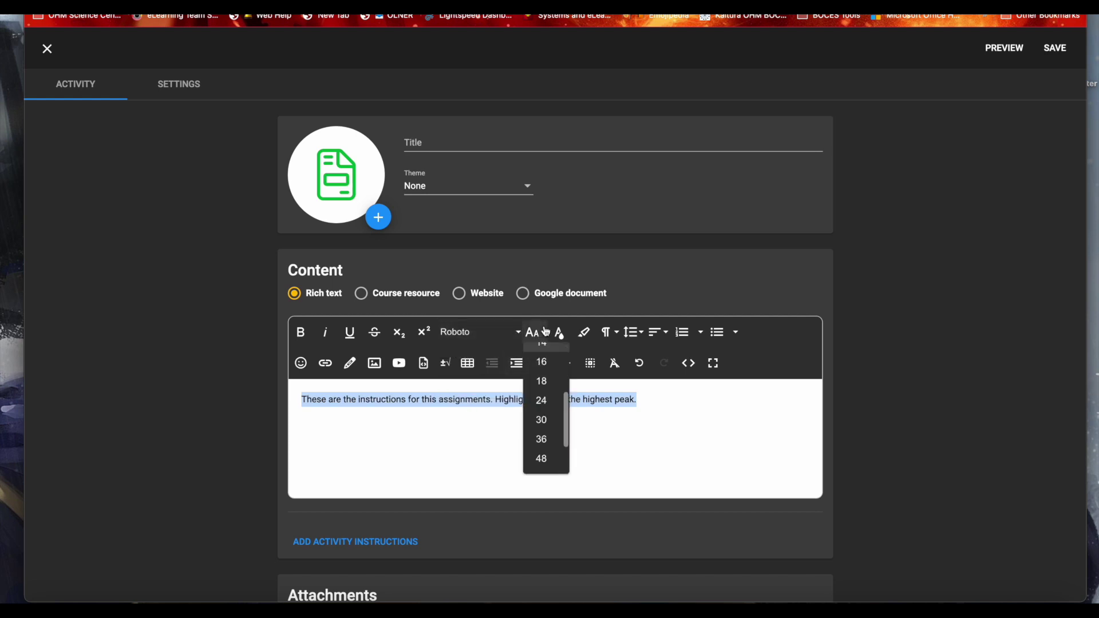
pyautogui.click(547, 375)
pyautogui.click(703, 399)
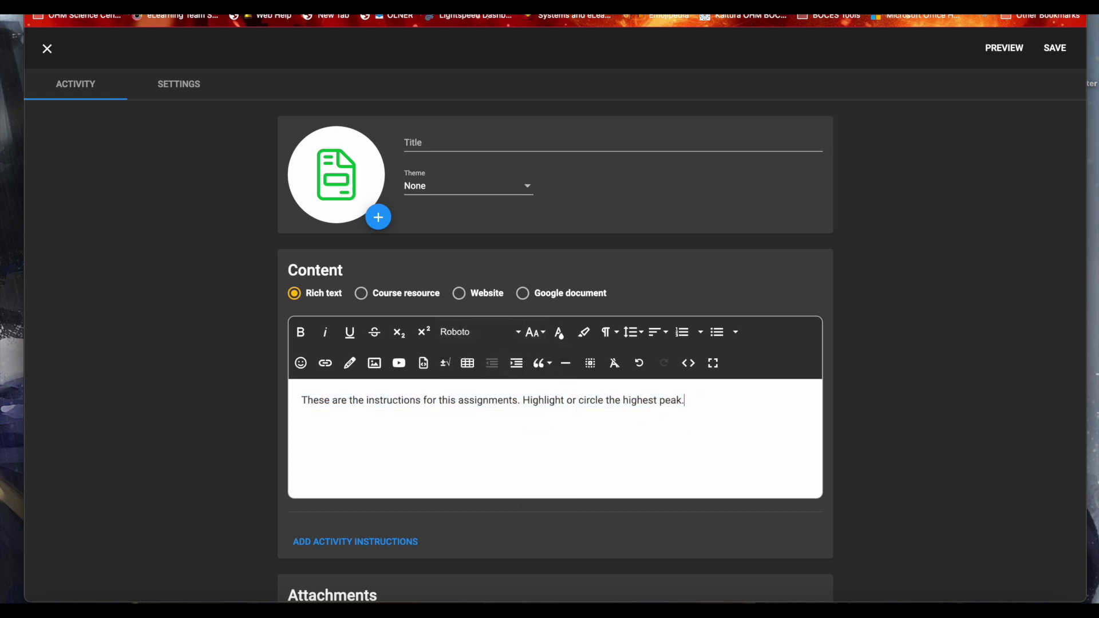
pyautogui.scroll(-1, 687, 401)
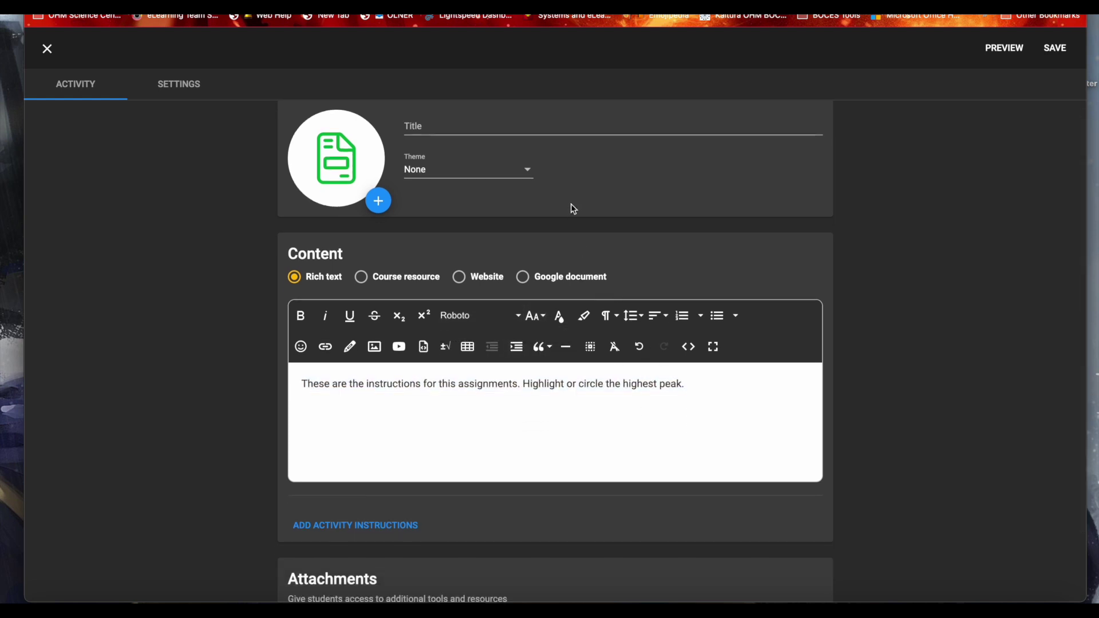
# - In the assignment's settings, set the allowed submission type to Student annotation
pyautogui.click(192, 84)
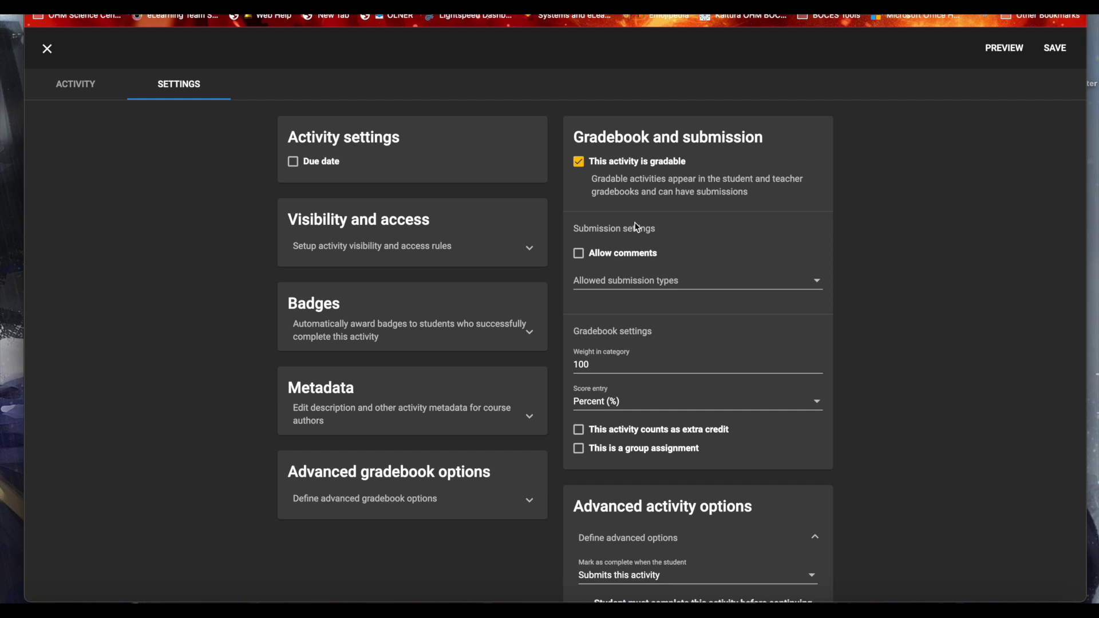
pyautogui.click(647, 282)
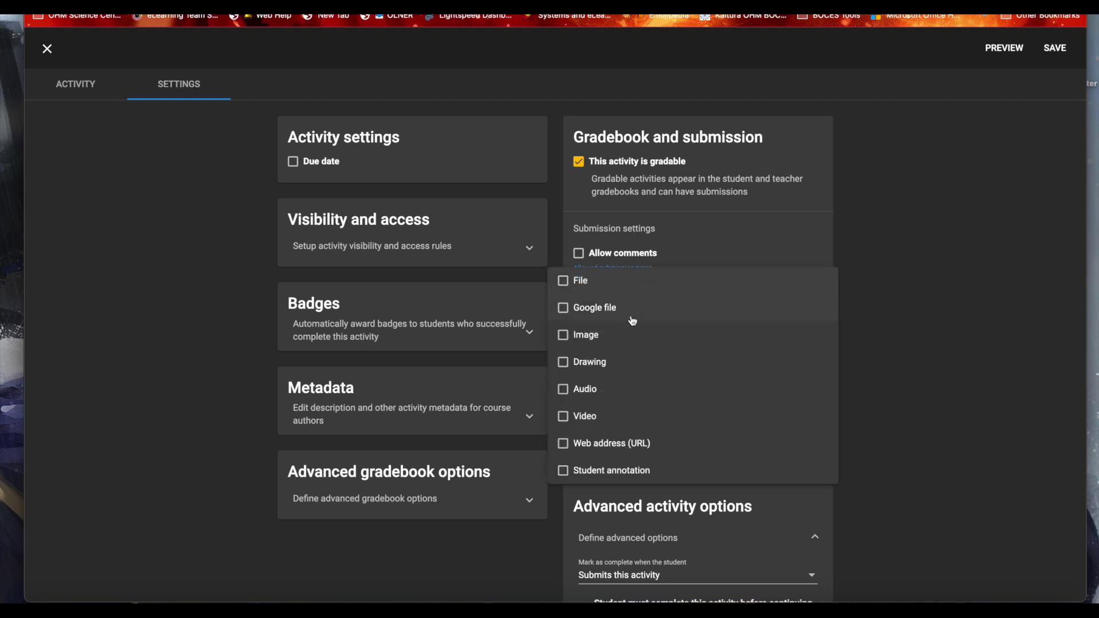
pyautogui.click(564, 471)
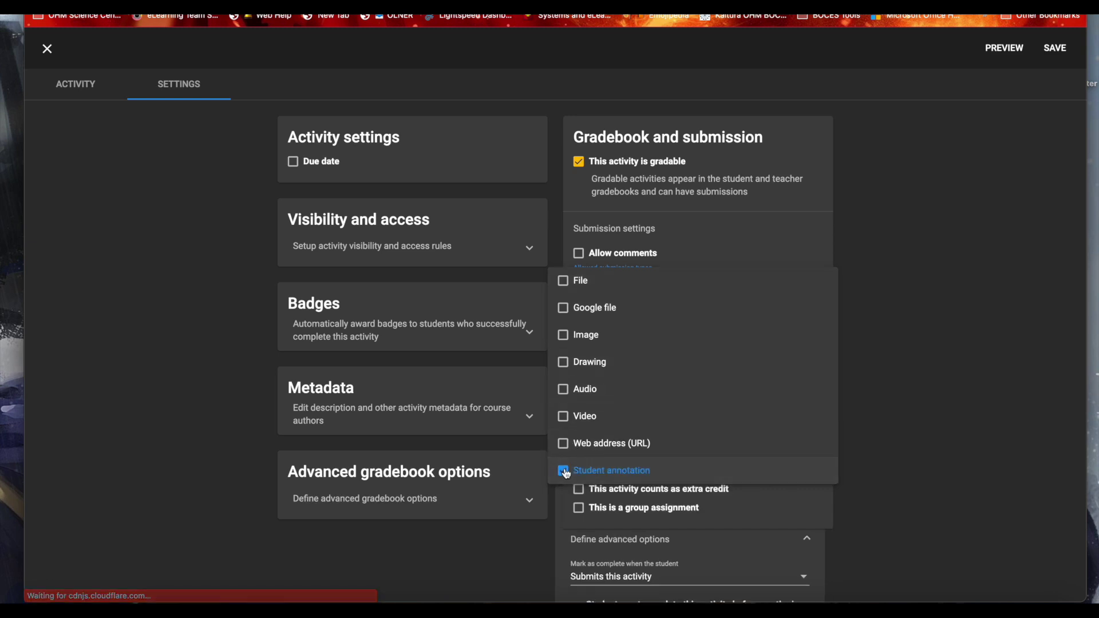
pyautogui.click(869, 315)
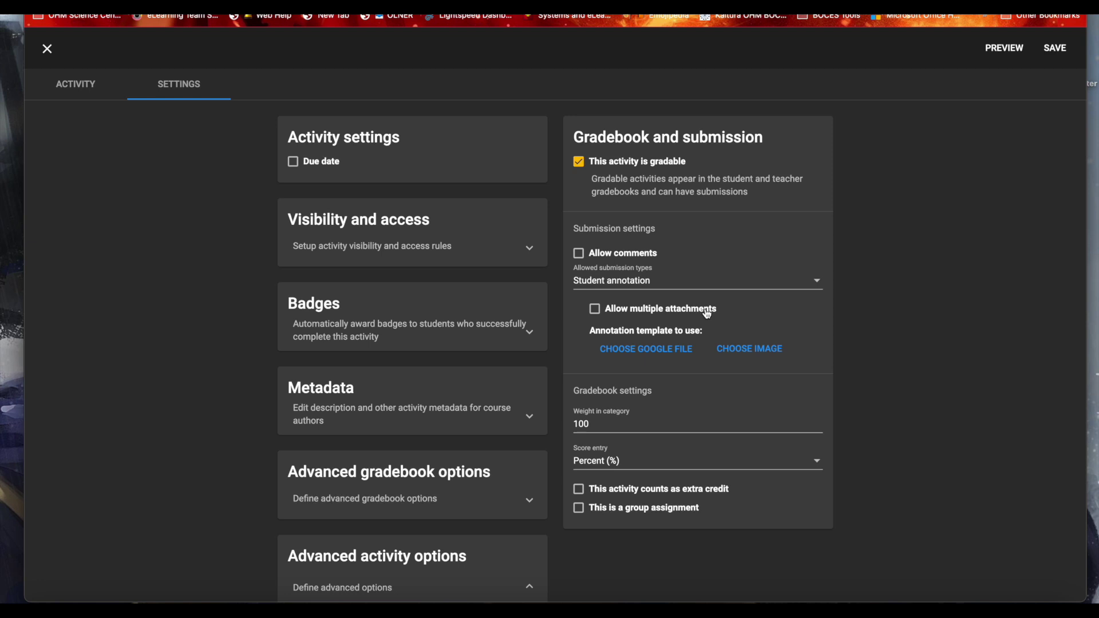
# - Use the course image Graph.png as the annotation template
pyautogui.click(743, 351)
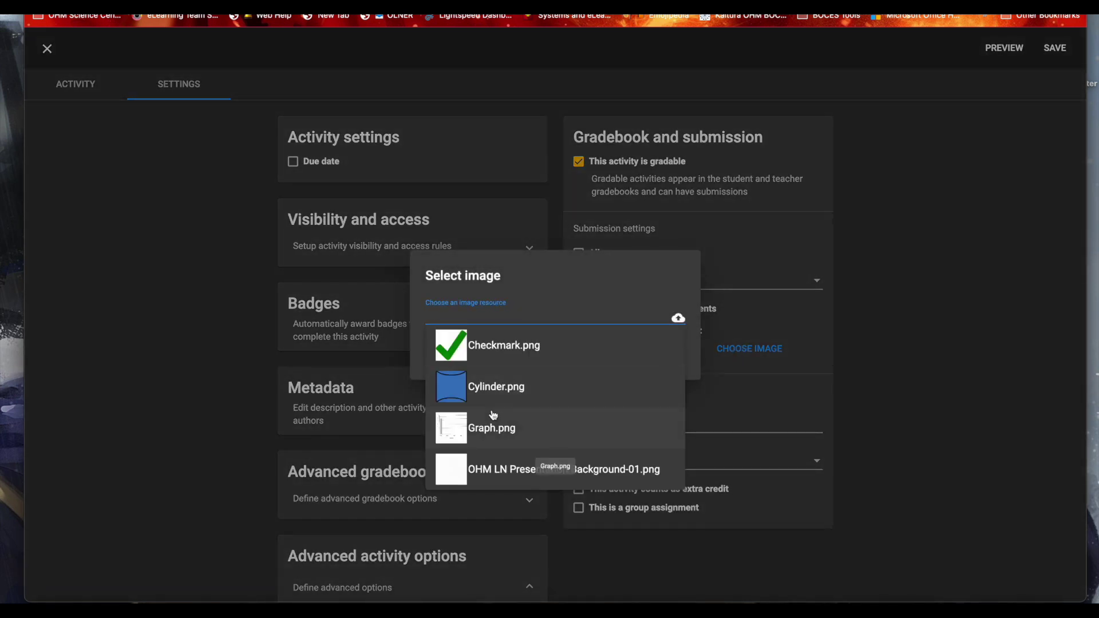
pyautogui.click(475, 430)
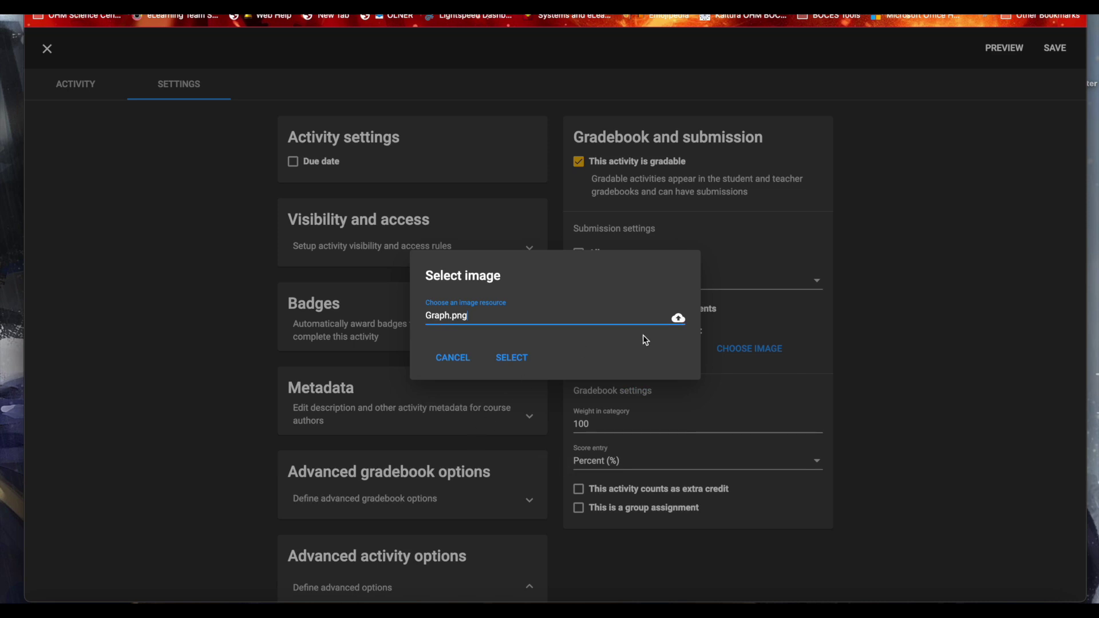
pyautogui.click(515, 360)
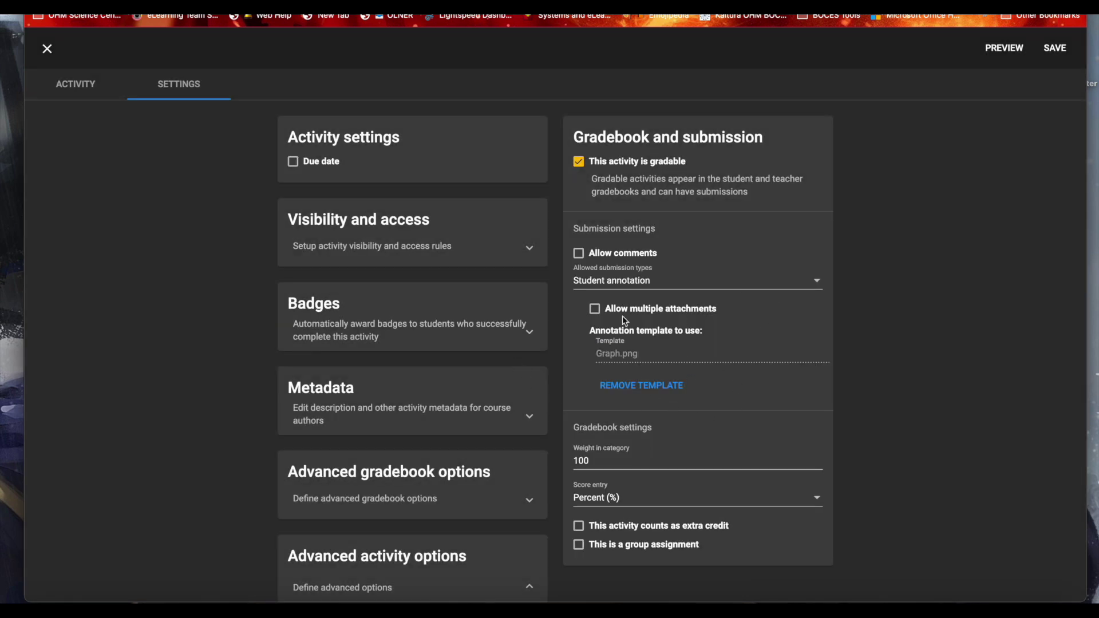
# - Allow student comments as plain text without a toolbar and save the assignment
pyautogui.click(588, 258)
pyautogui.click(596, 293)
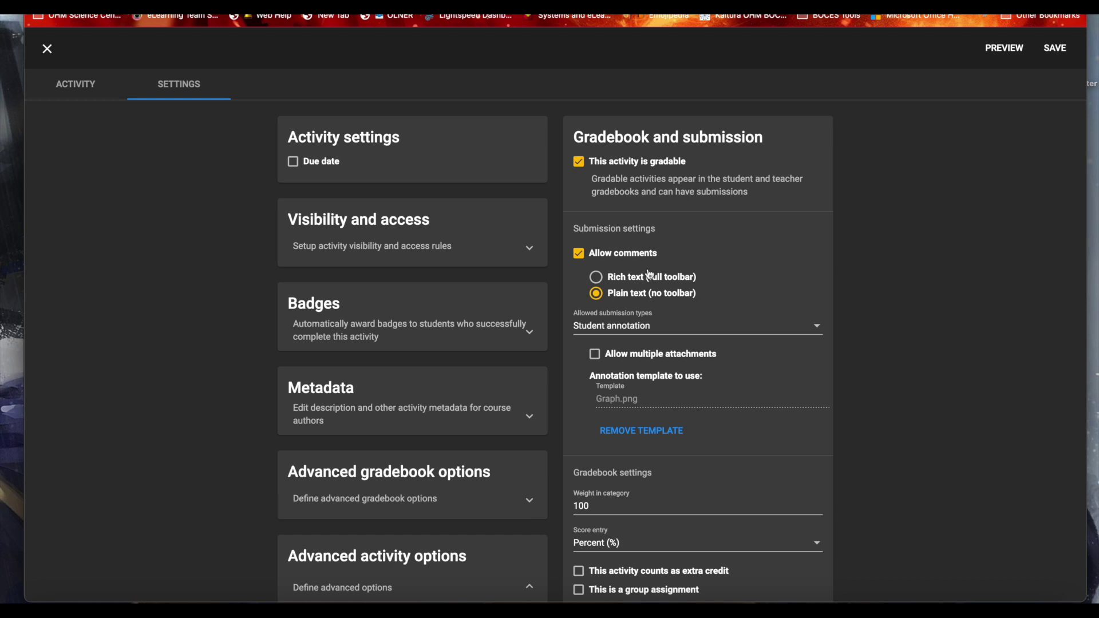
pyautogui.click(1063, 53)
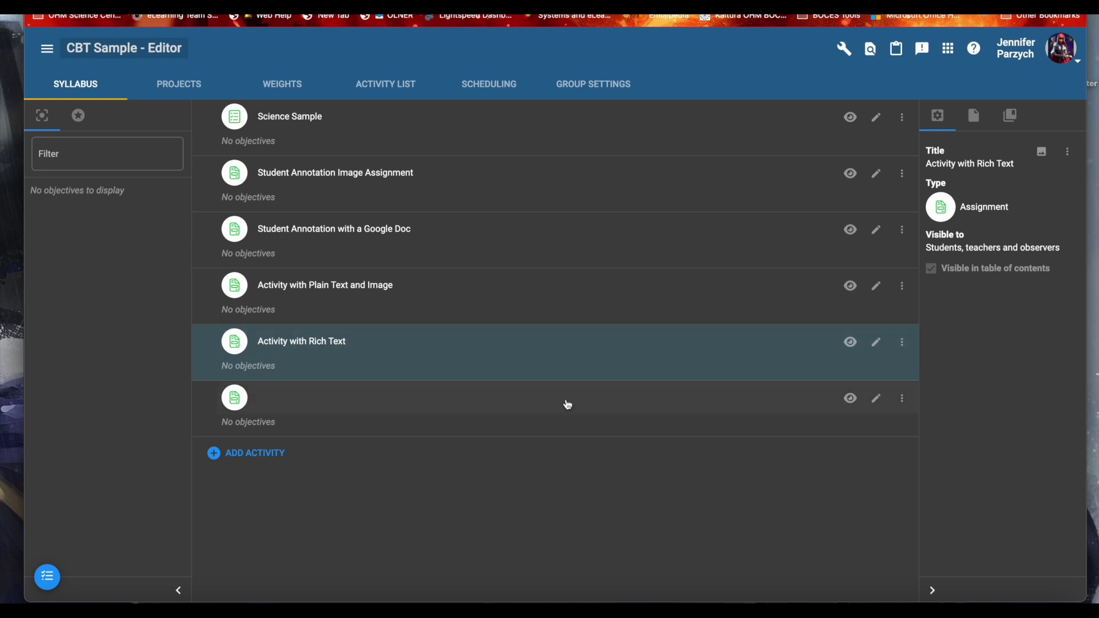
# - Replace the untitled assignment's annotation template with the recent Google document Chesapeake Bay that shows a preview, and save the assignment
pyautogui.click(876, 399)
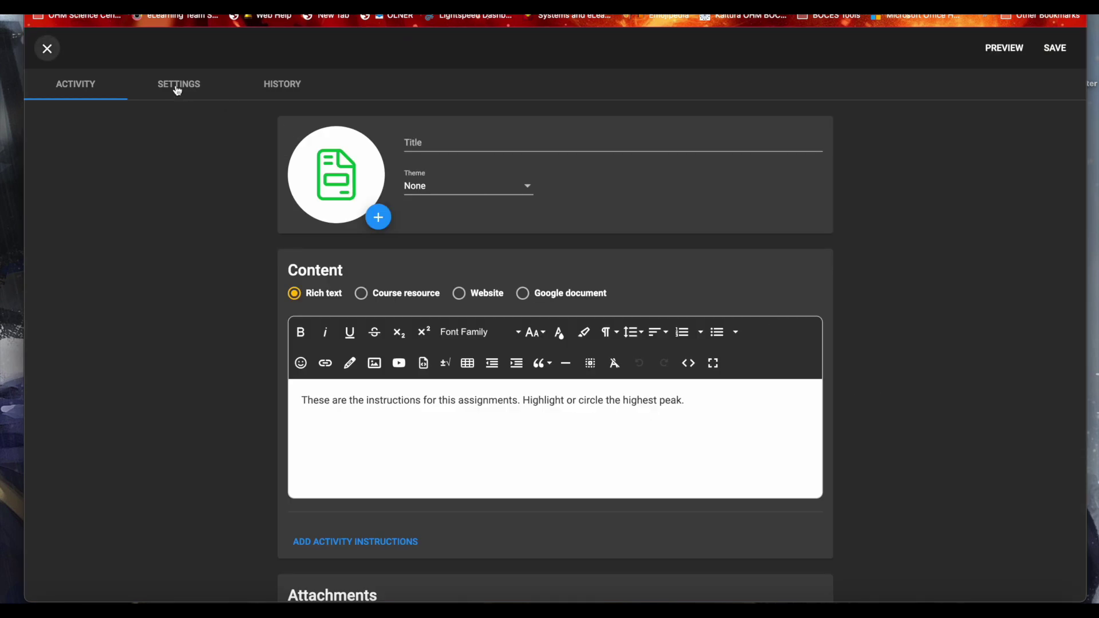
pyautogui.click(177, 86)
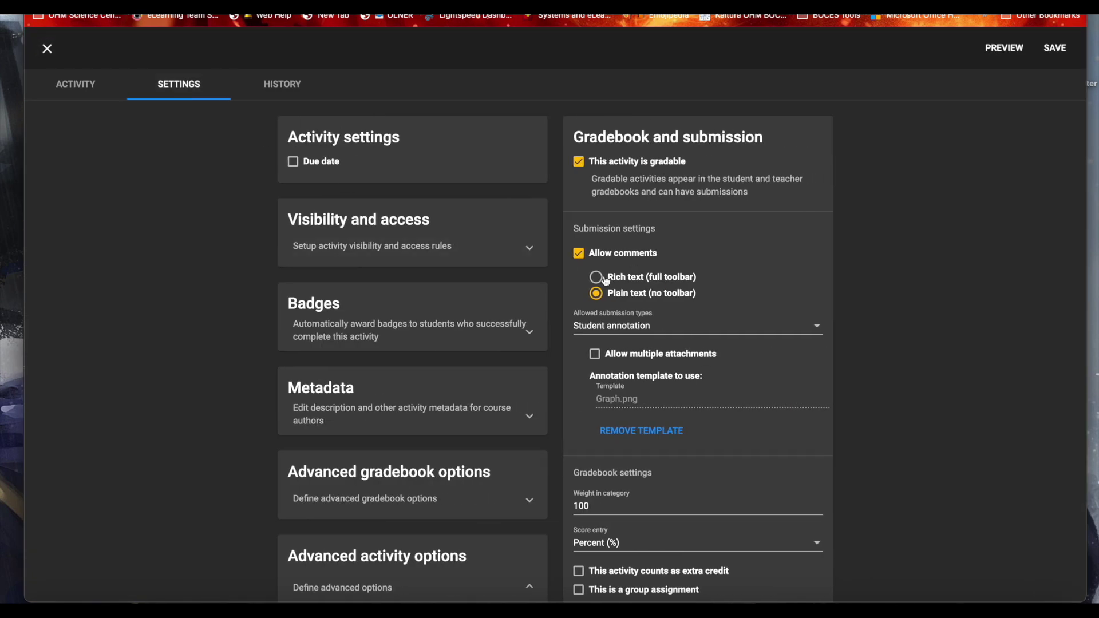
pyautogui.click(639, 439)
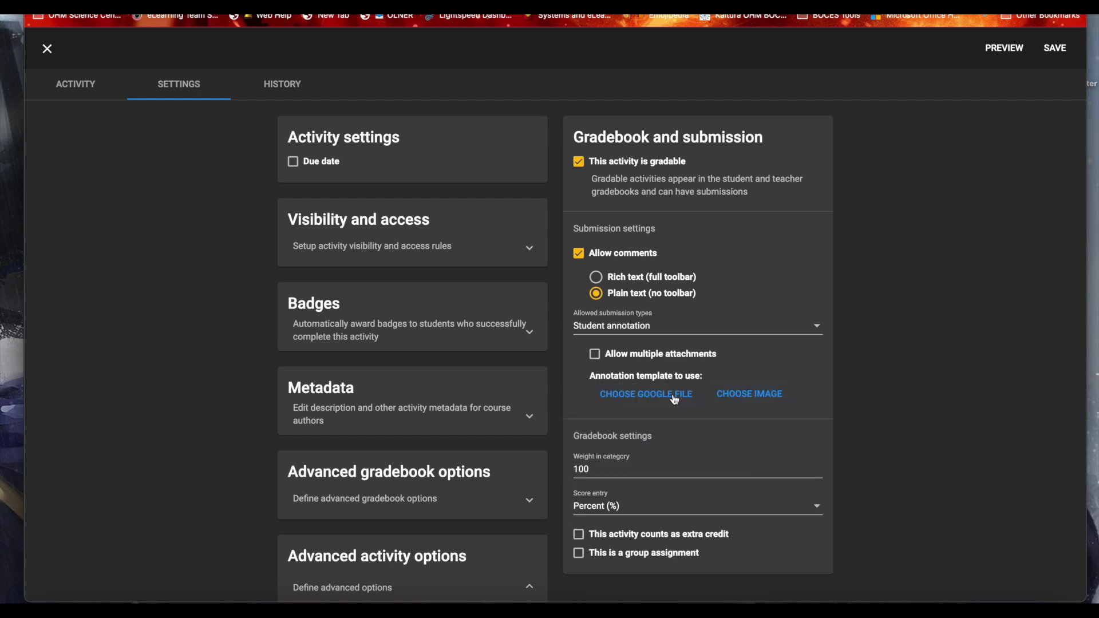
pyautogui.click(675, 395)
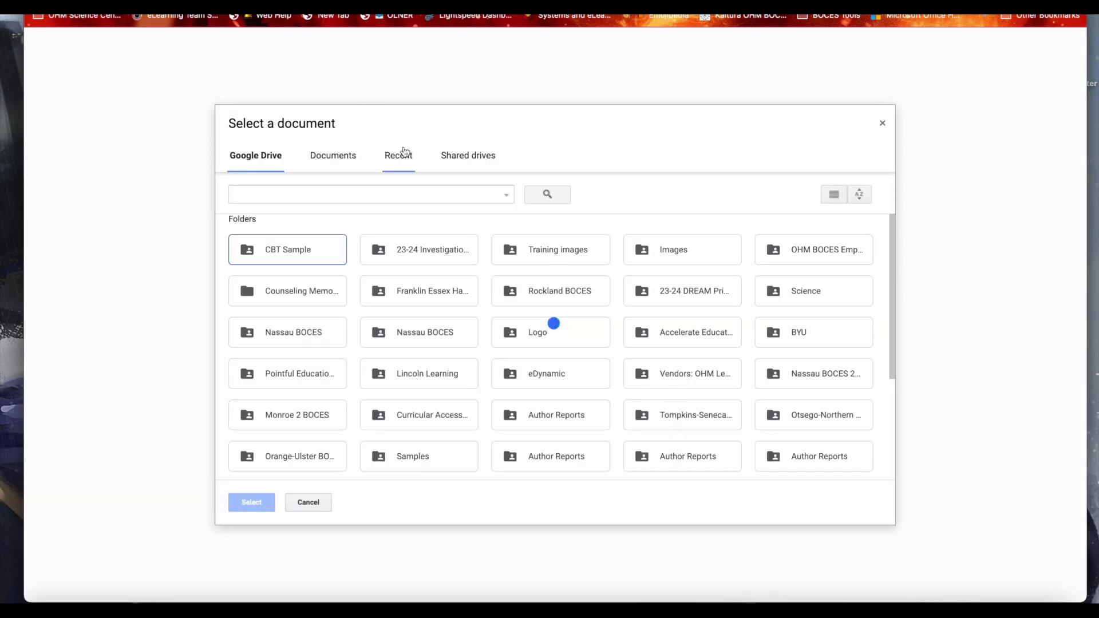
pyautogui.click(401, 156)
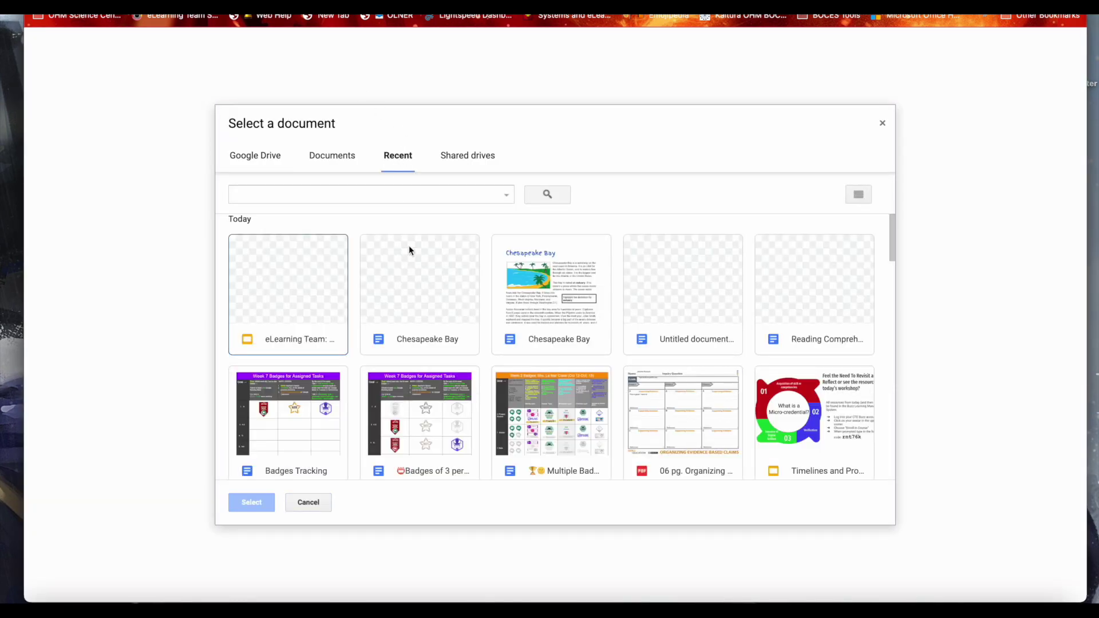
pyautogui.click(409, 303)
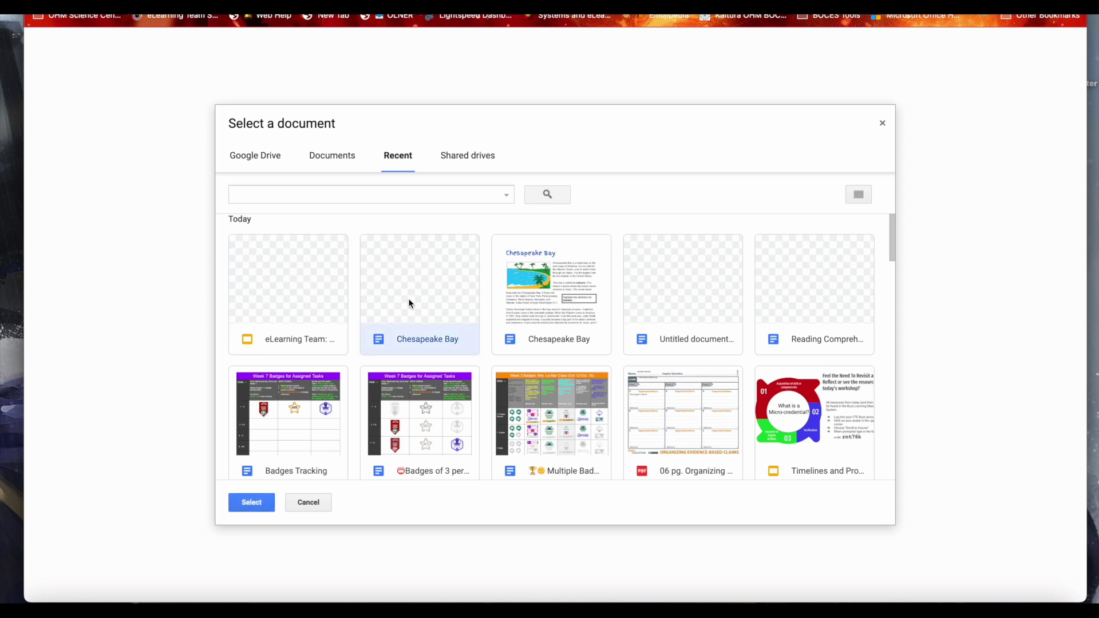
pyautogui.click(537, 304)
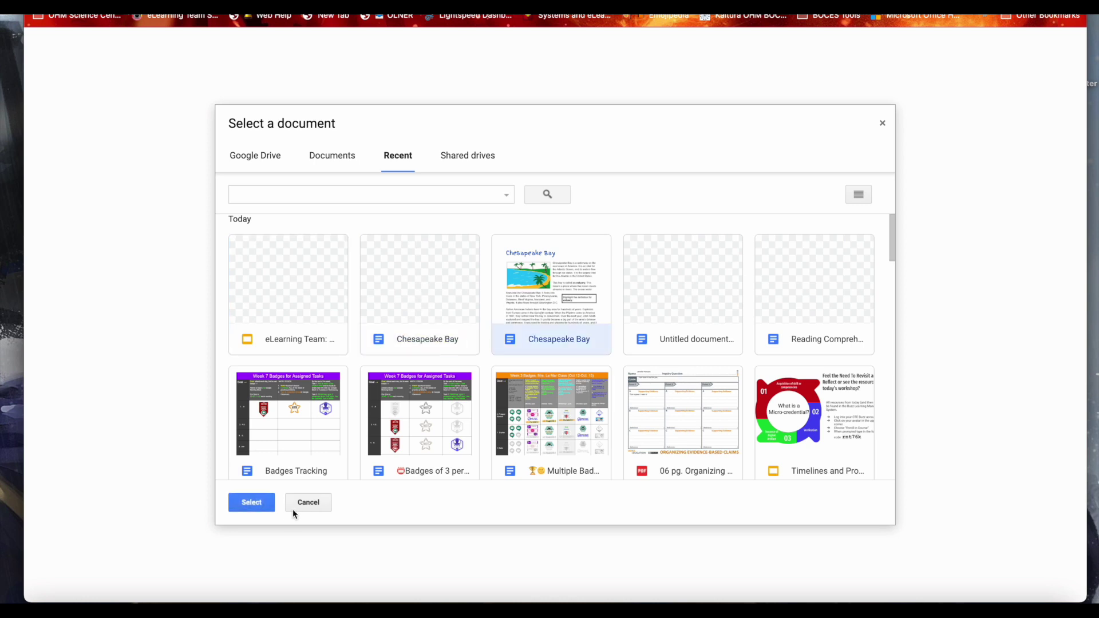
pyautogui.click(237, 507)
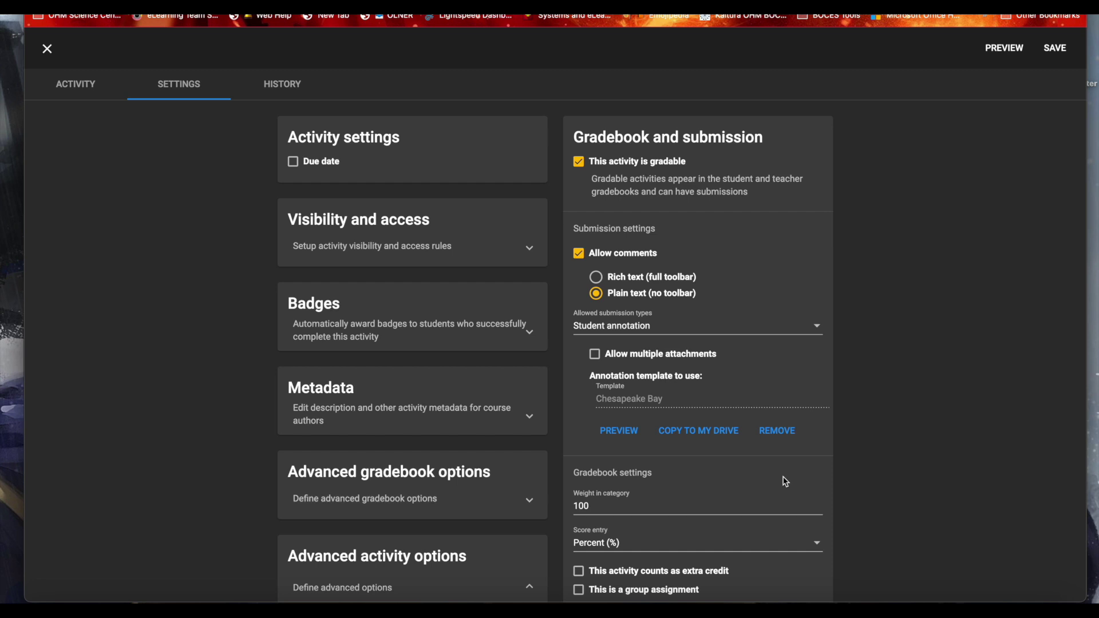
pyautogui.click(1055, 58)
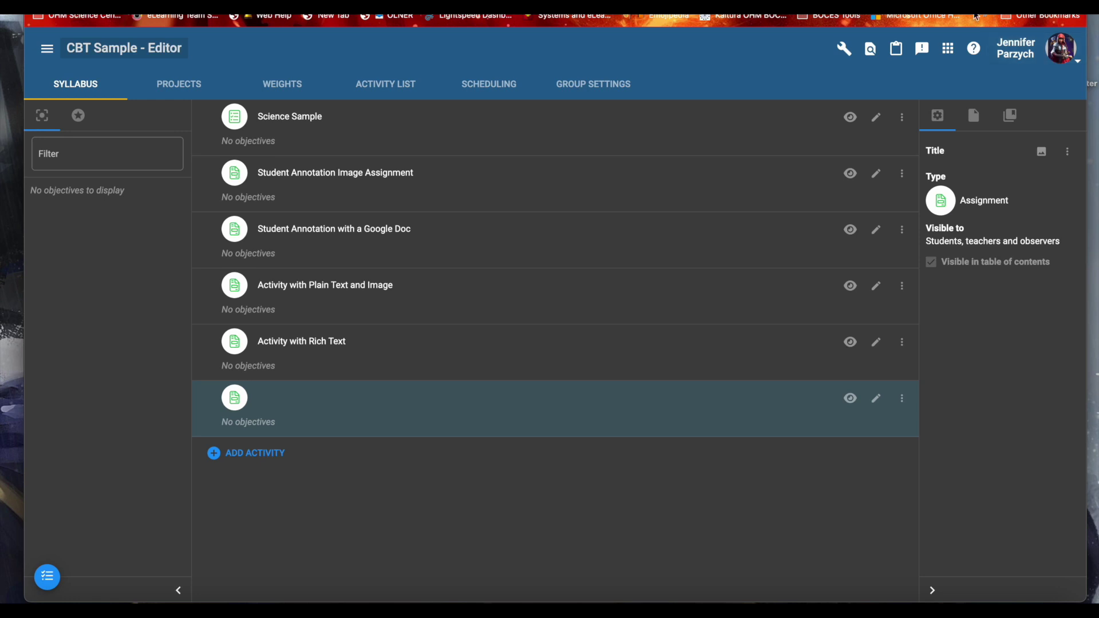
# - Switch to the Student App and open the Student Annotation Image Assignment in the CBT Sample course
pyautogui.click(949, 48)
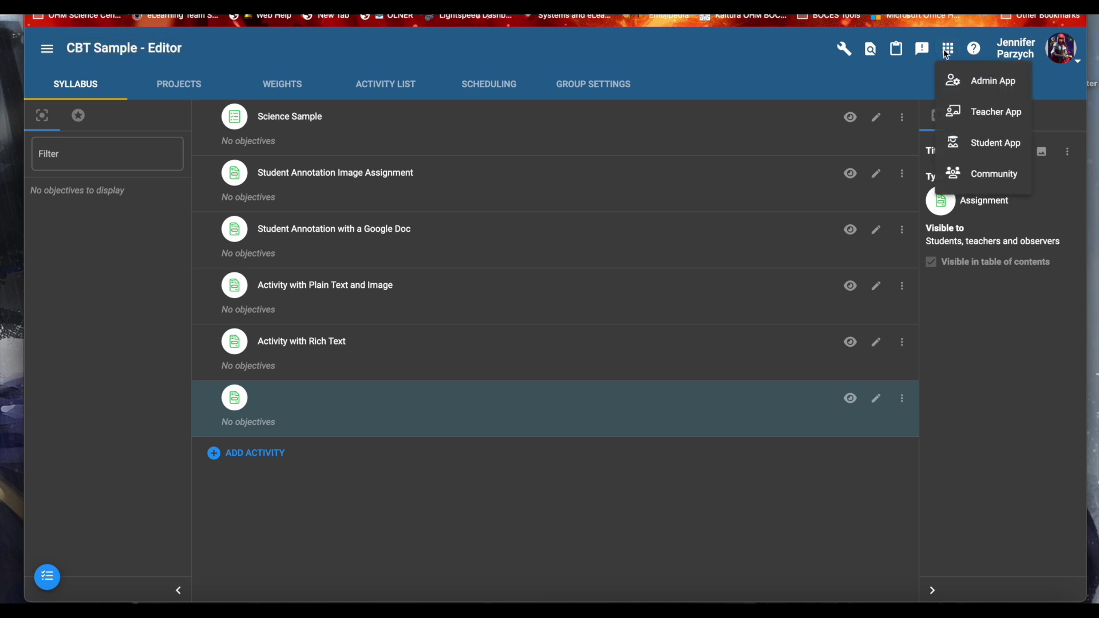
pyautogui.click(977, 145)
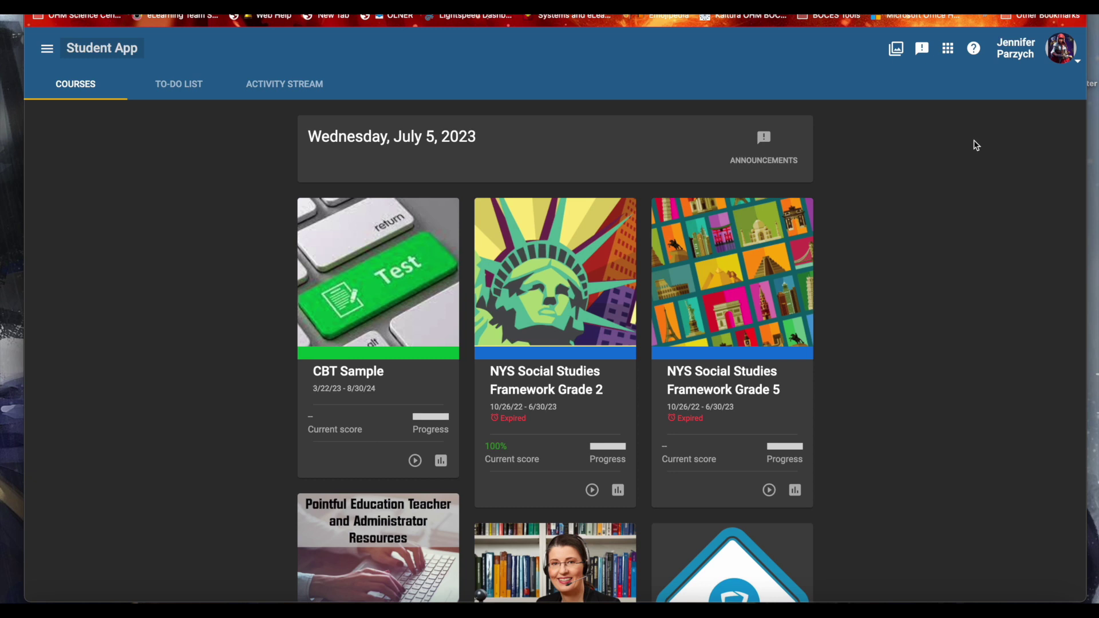
pyautogui.click(416, 462)
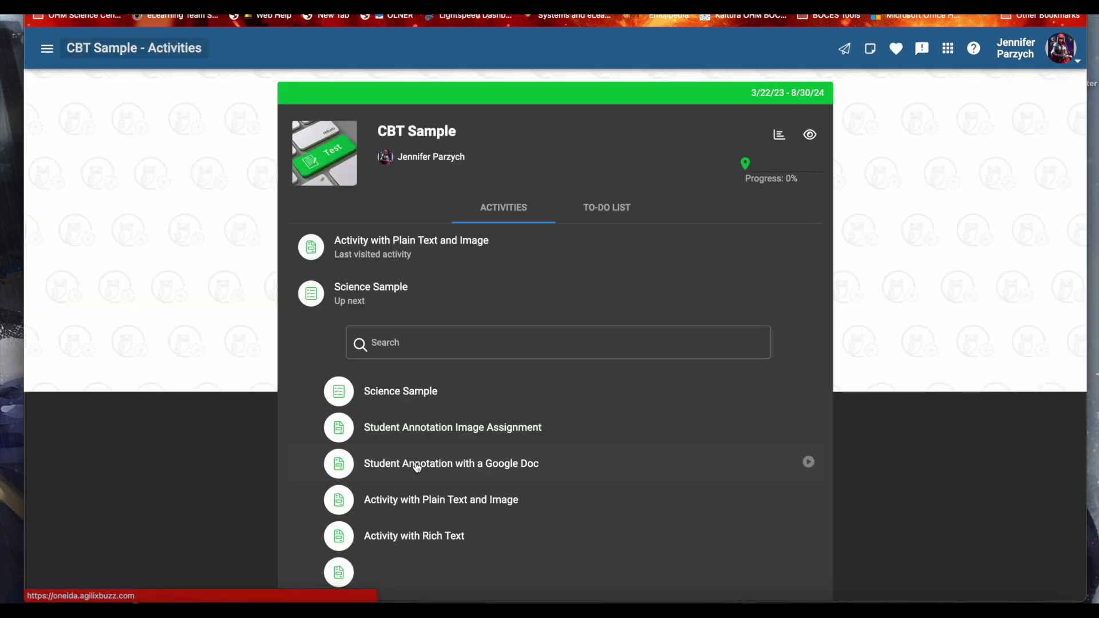
pyautogui.click(486, 429)
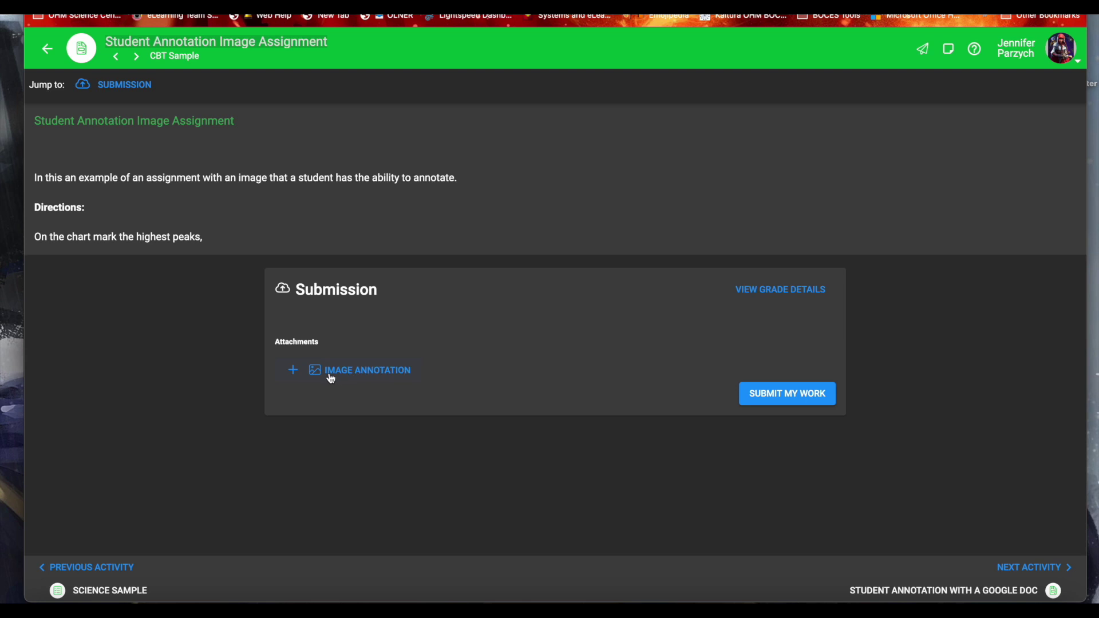
# - Open the image annotation and draw an unfilled circle around the highest point of the line on the Sports Watch Data chart
pyautogui.click(379, 375)
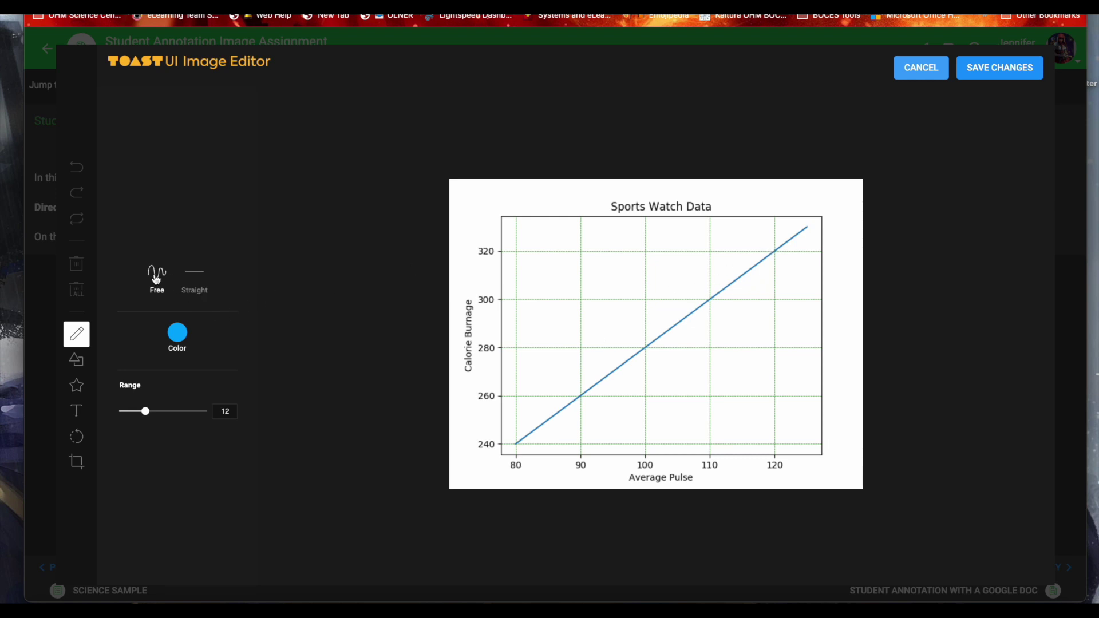
pyautogui.click(78, 367)
pyautogui.click(189, 278)
pyautogui.click(194, 333)
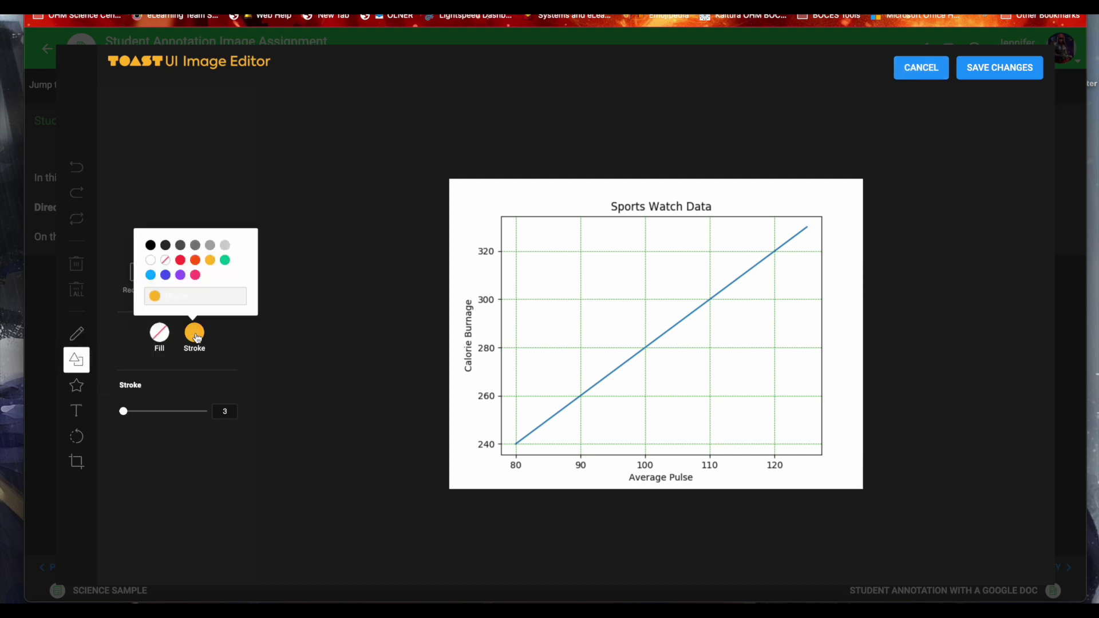
pyautogui.click(180, 276)
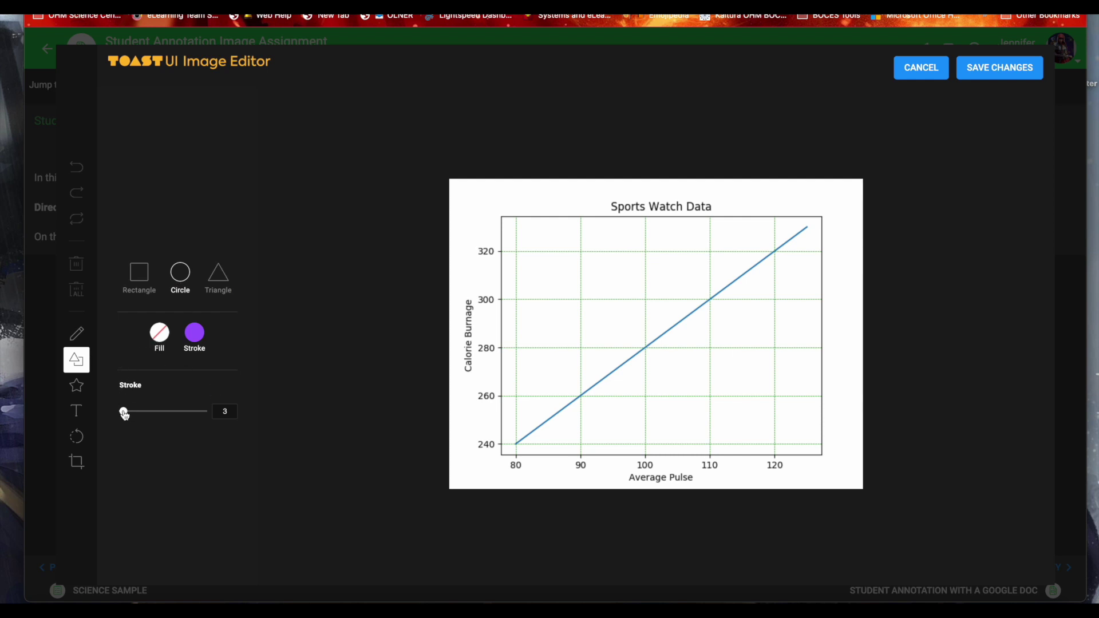
pyautogui.moveTo(124, 415); pyautogui.dragTo(127, 416)
pyautogui.moveTo(812, 221)
pyautogui.mouseDown()
pyautogui.moveTo(750, 274)
pyautogui.moveTo(793, 245)
pyautogui.mouseUp()
# - Change the circle's stroke color to purple
pyautogui.click(195, 332)
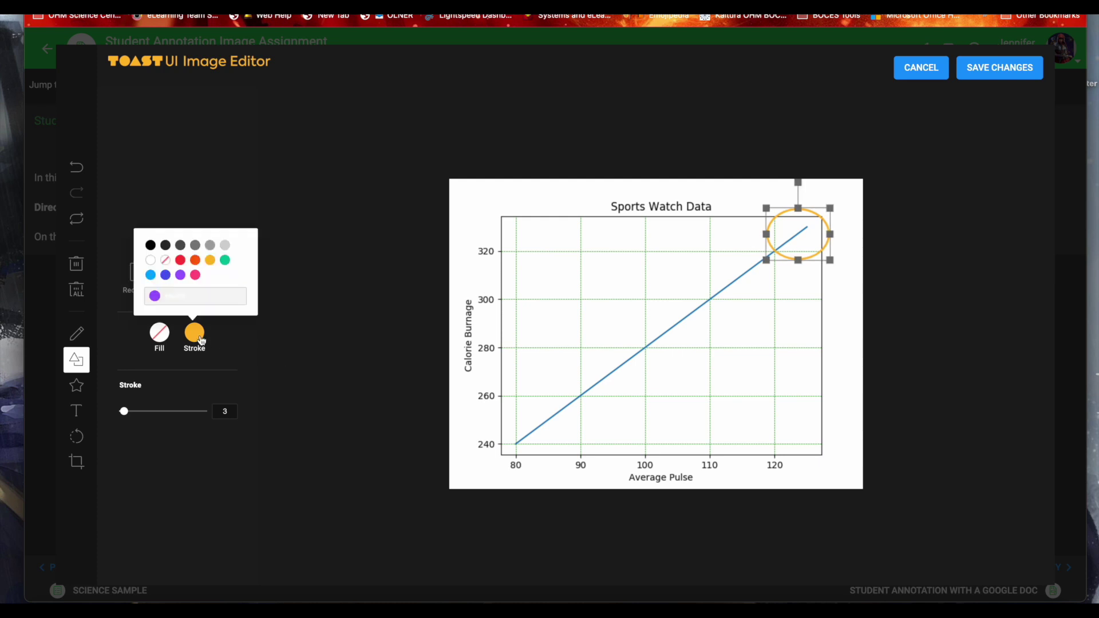
pyautogui.click(180, 275)
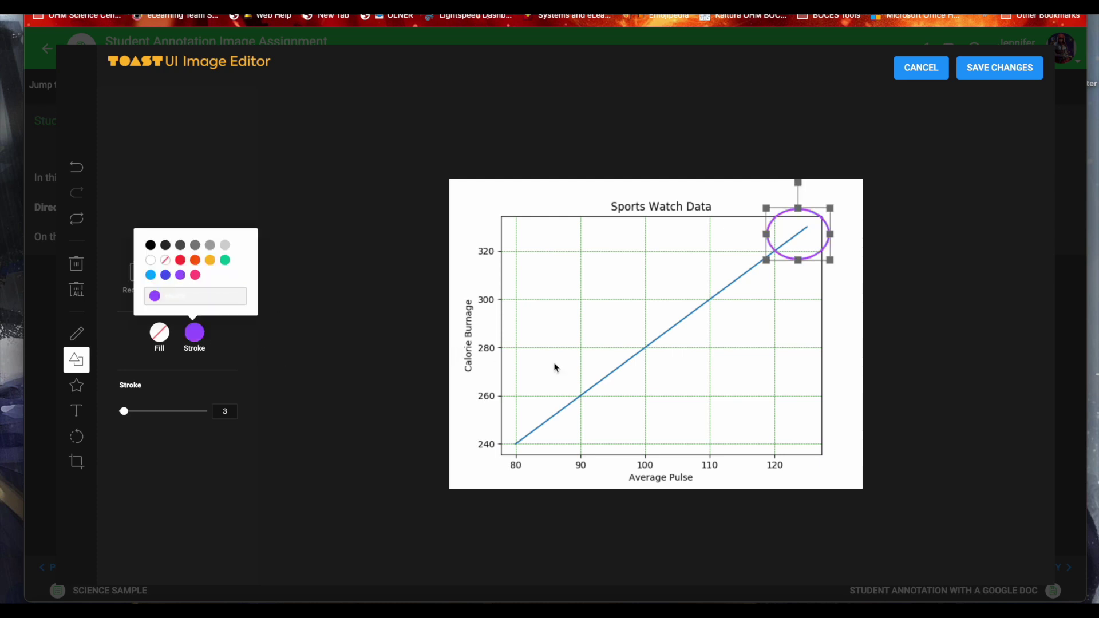
pyautogui.click(628, 356)
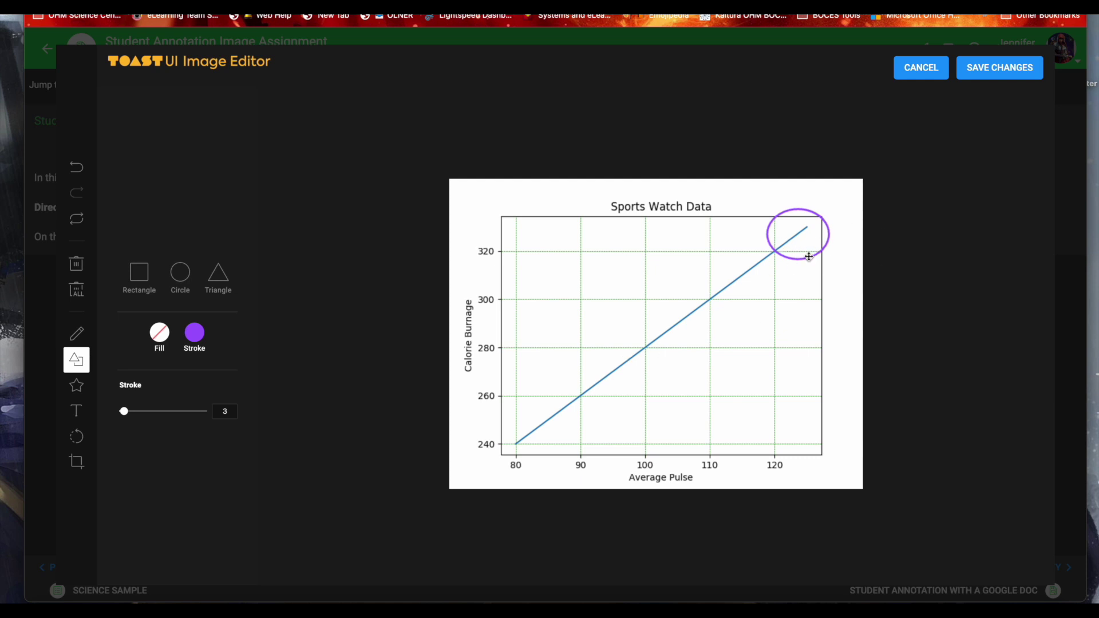
# - Save the annotated chart image and submit the assignment as the student
pyautogui.click(1001, 68)
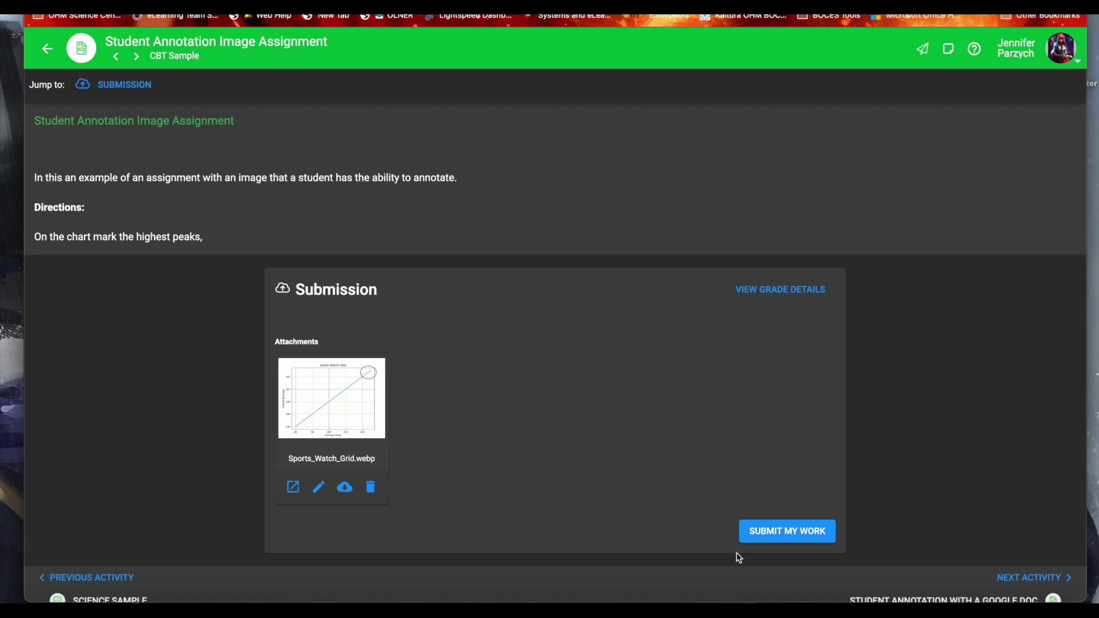
pyautogui.click(770, 533)
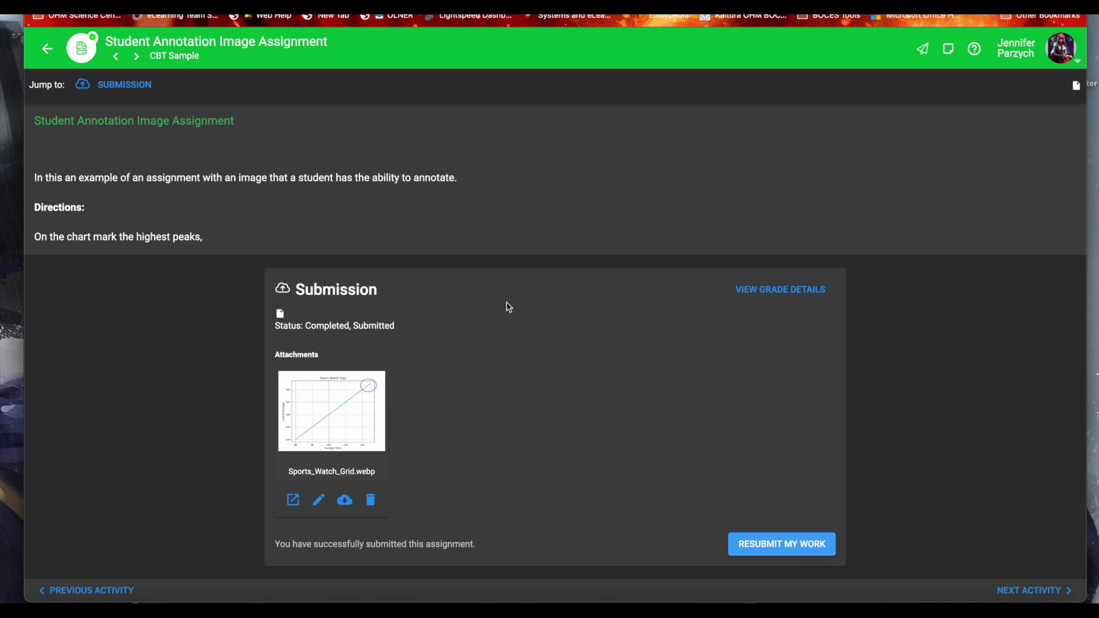
# - Go to the Student Annotation with a Google Doc activity and open its Chesapeake Bay annotation file
pyautogui.click(135, 63)
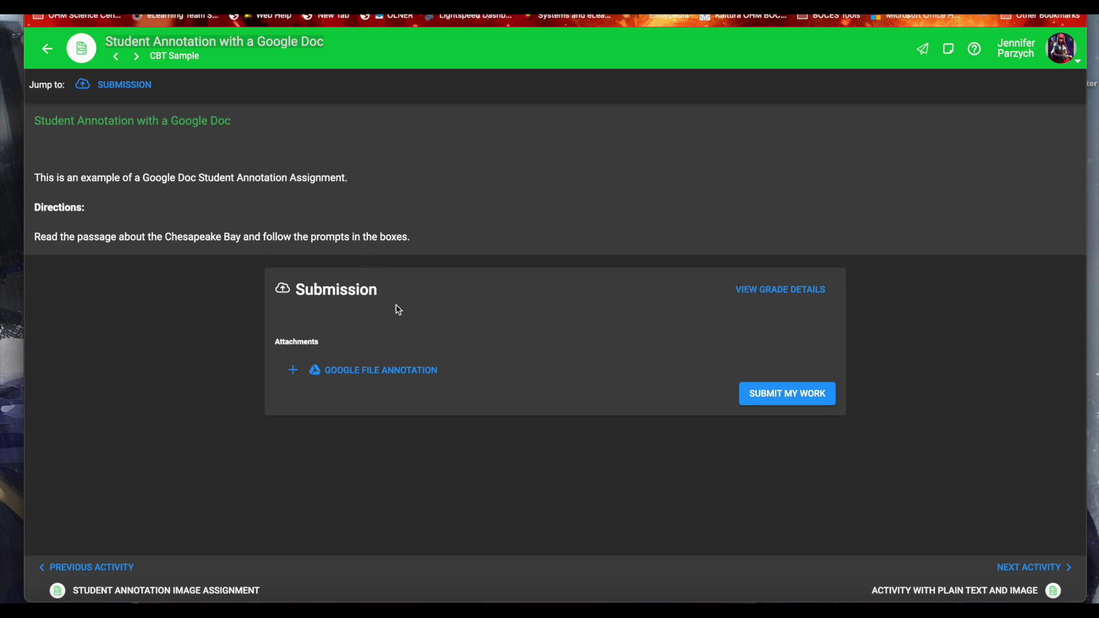
pyautogui.click(412, 375)
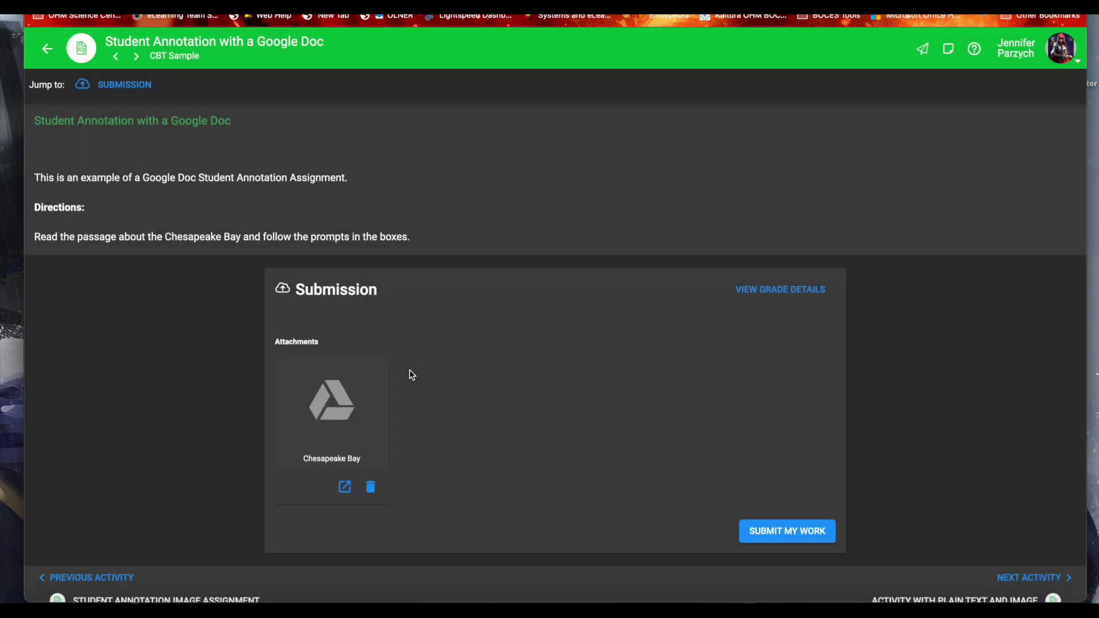
pyautogui.click(345, 488)
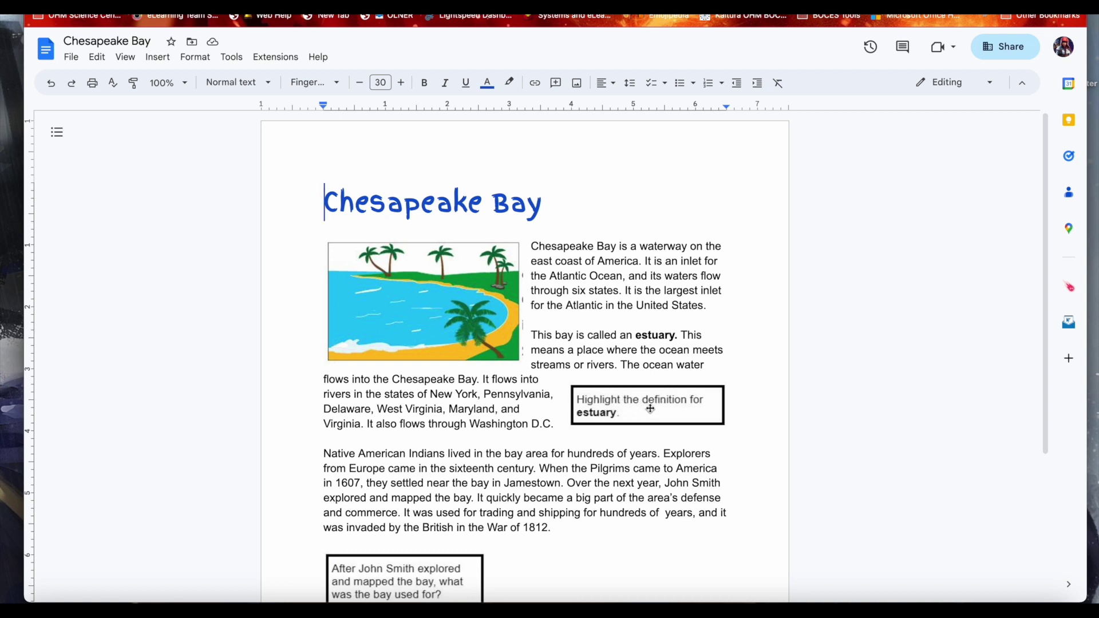
# - Highlight the definition of estuary, "This means a place where the ocean meets streams or rivers.", in yellow
pyautogui.click(511, 85)
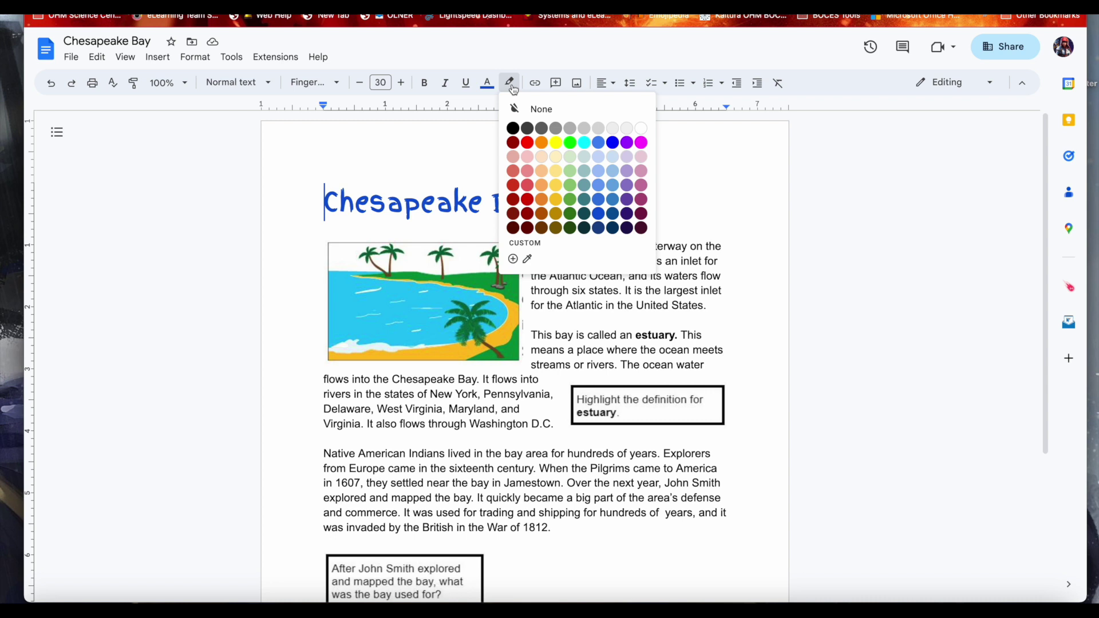
pyautogui.click(558, 148)
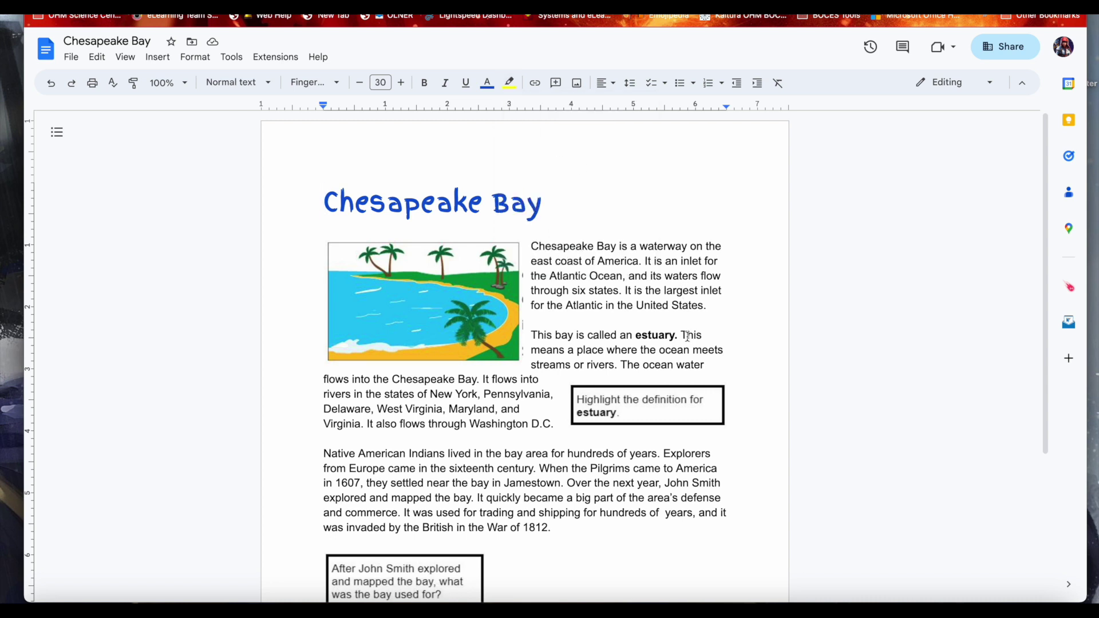
pyautogui.moveTo(682, 335); pyautogui.dragTo(621, 365)
pyautogui.click(510, 84)
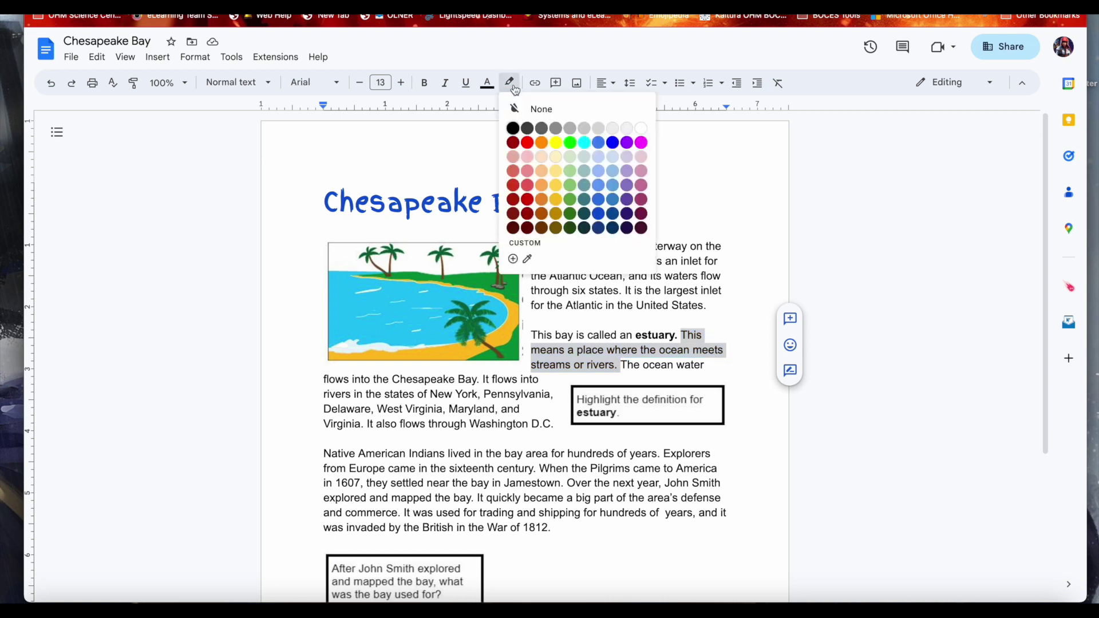
pyautogui.click(559, 147)
pyautogui.click(718, 334)
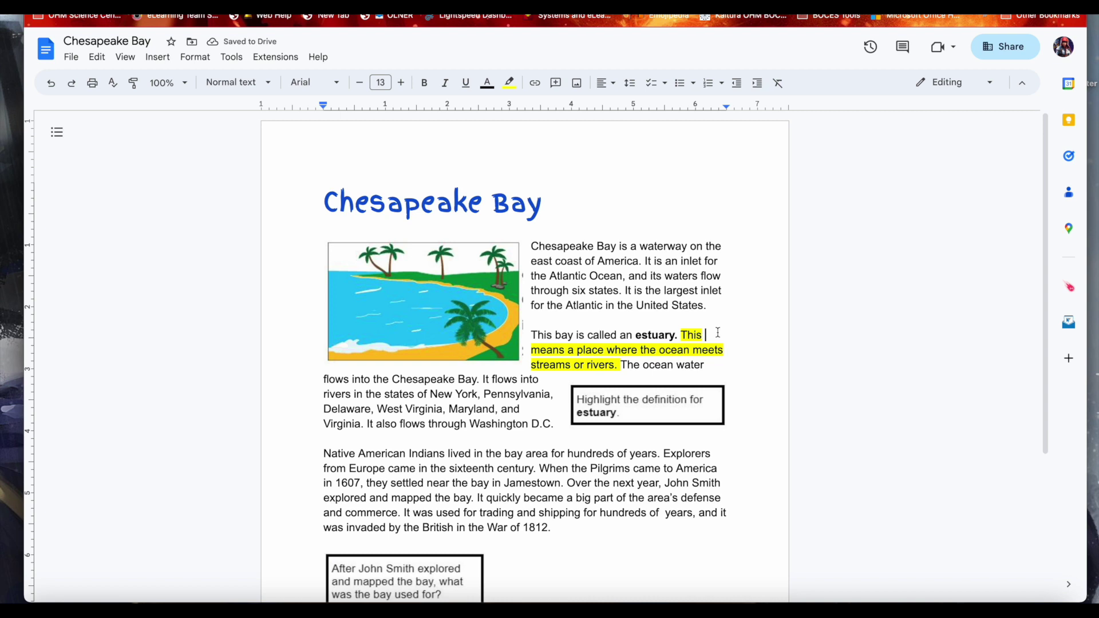
# - Beside the John Smith question box, enter "Type my answer here, the bay was used for trading and shipping."
pyautogui.scroll(-3, 718, 333)
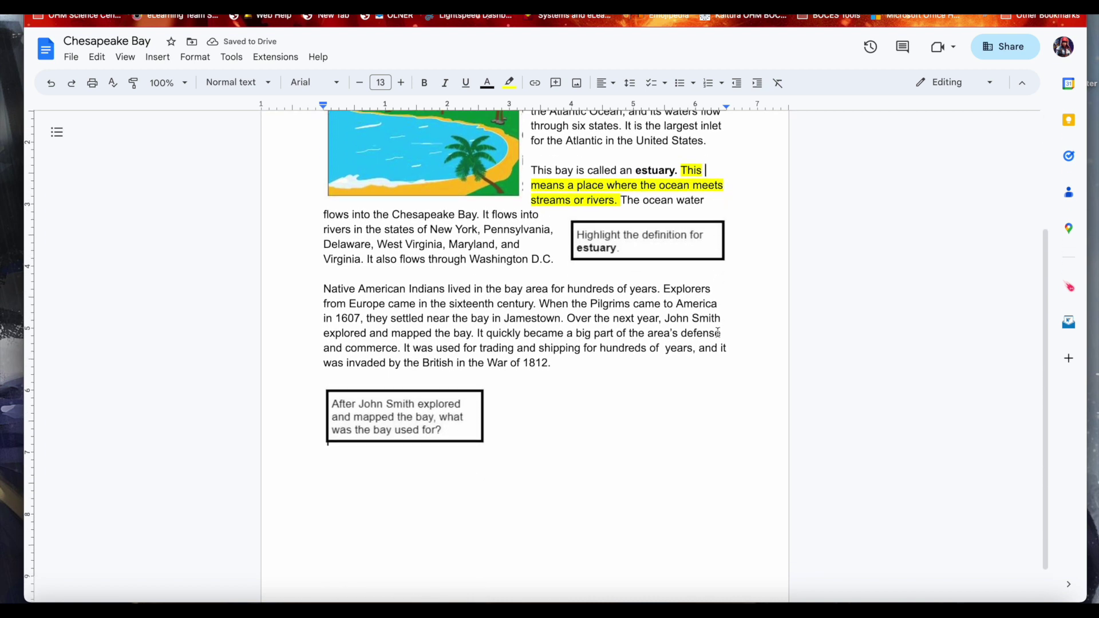
pyautogui.scroll(1, 718, 333)
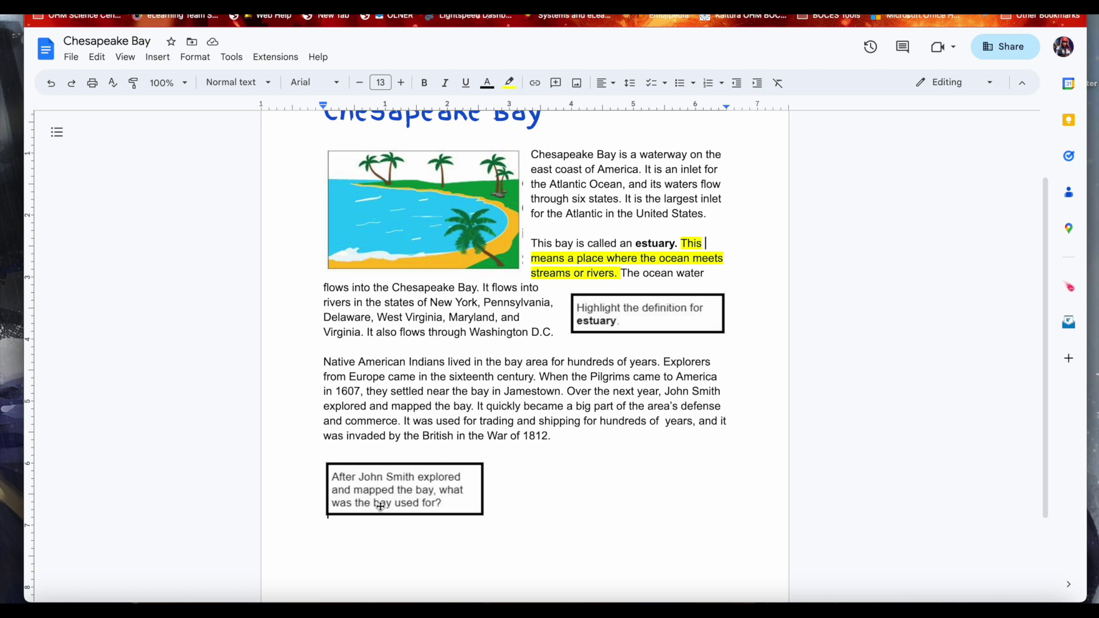
pyautogui.click(492, 493)
pyautogui.write('Type my an')
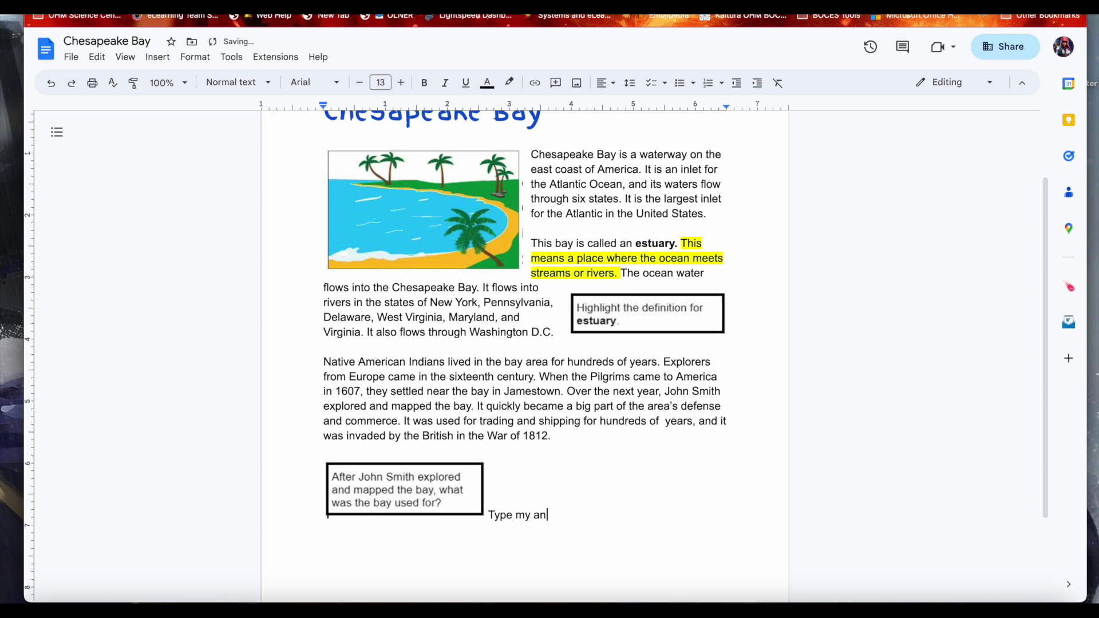
pyautogui.write('swer here, the bay was us')
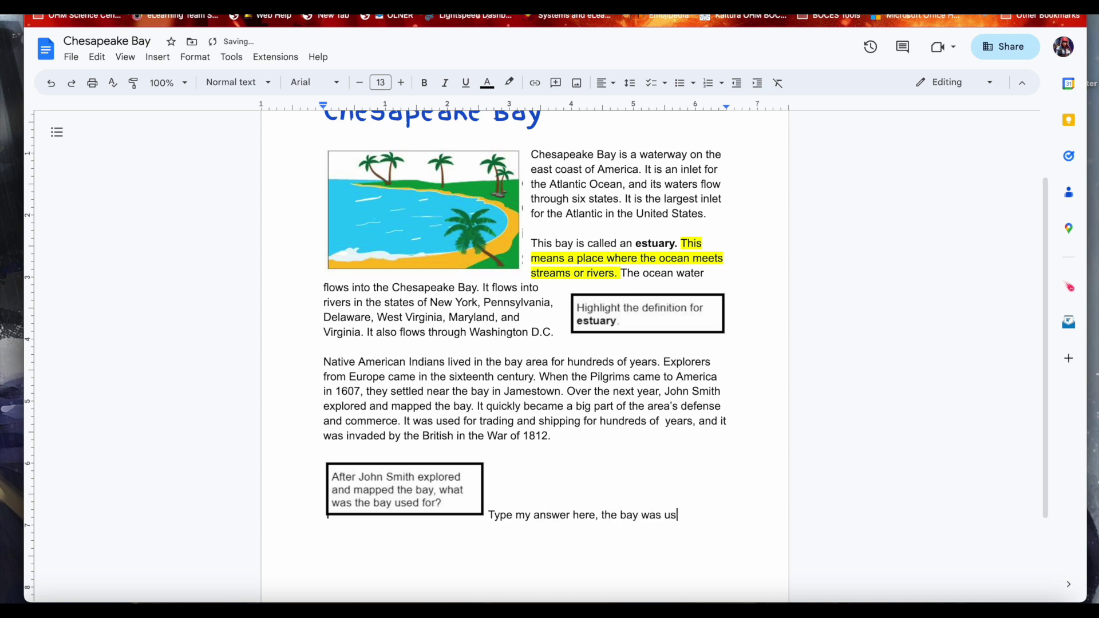
pyautogui.write('ed for trading and sh')
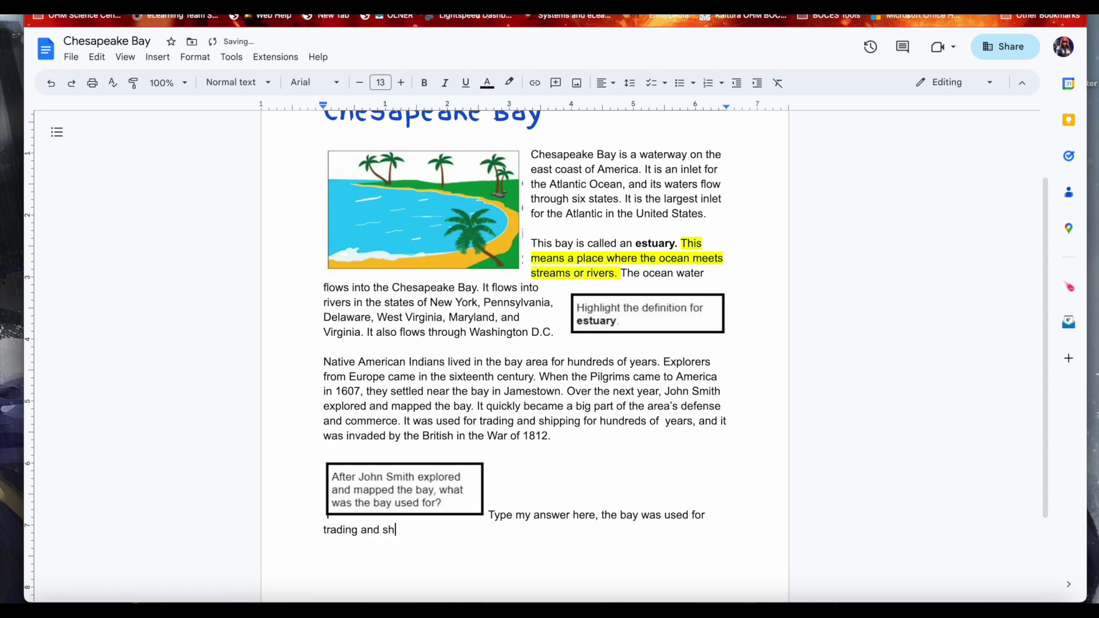
pyautogui.write('ipping.')
# - Highlight the passage sentence about trading, shipping and the War of 1812 in yellow
pyautogui.moveTo(406, 422); pyautogui.dragTo(549, 446)
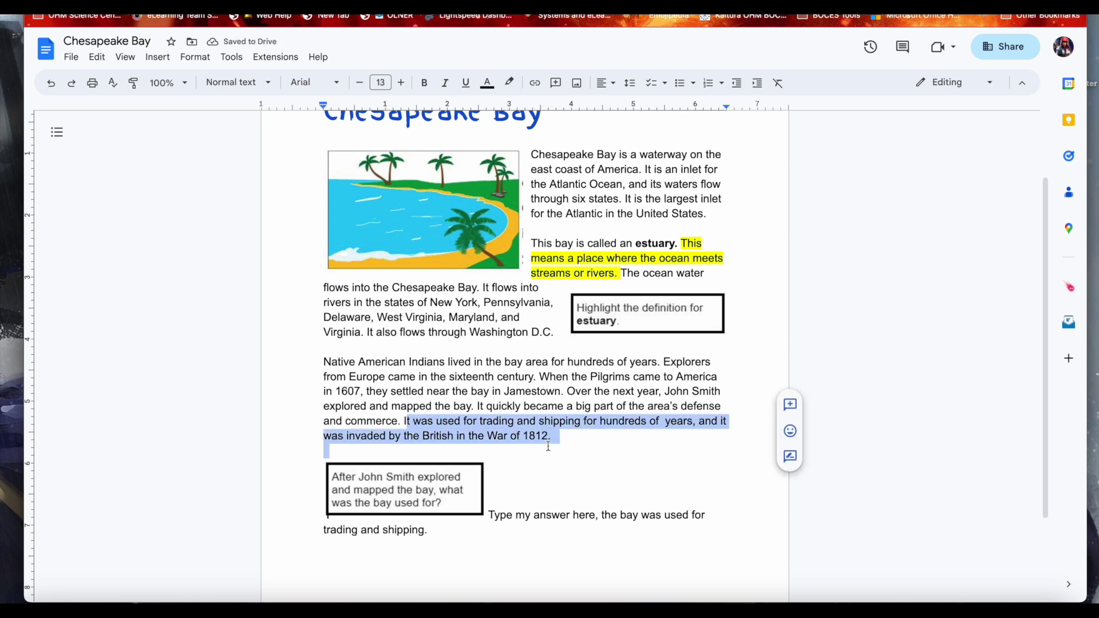
pyautogui.click(510, 83)
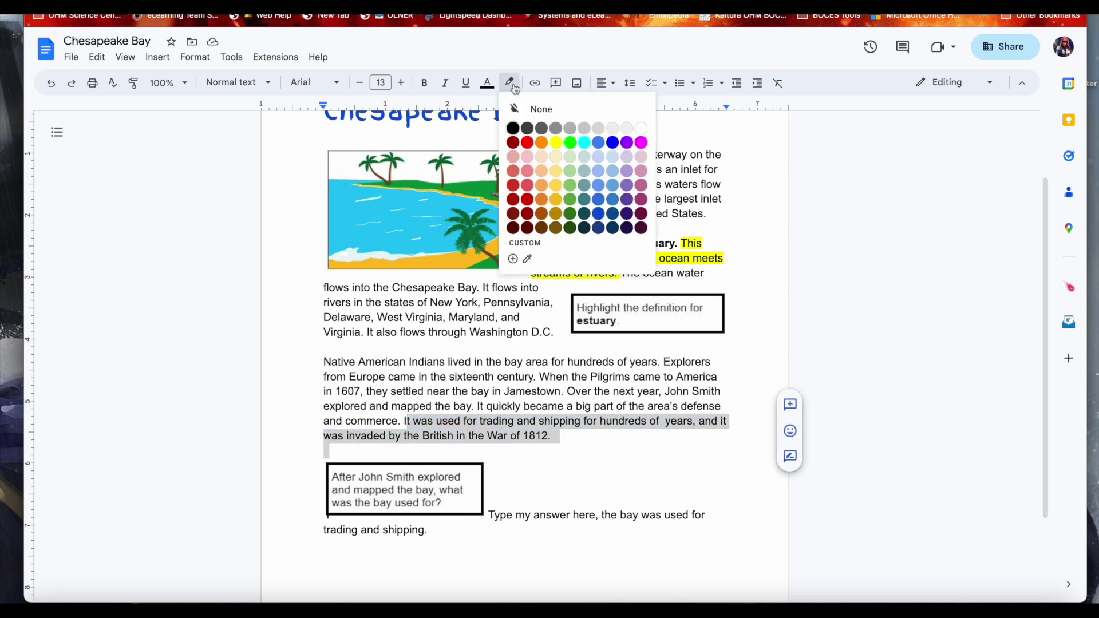
pyautogui.click(554, 141)
pyautogui.click(638, 444)
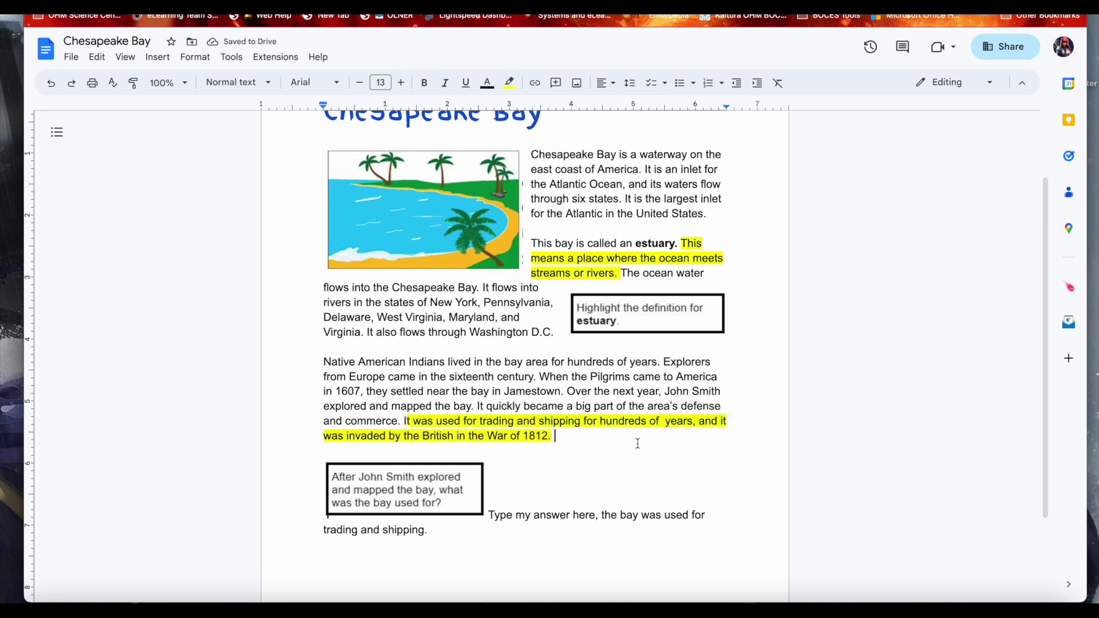
# - Return to Buzz, submit the Google Doc annotation assignment, and go back to the CBT Sample activities
pyautogui.scroll(2, 653, 302)
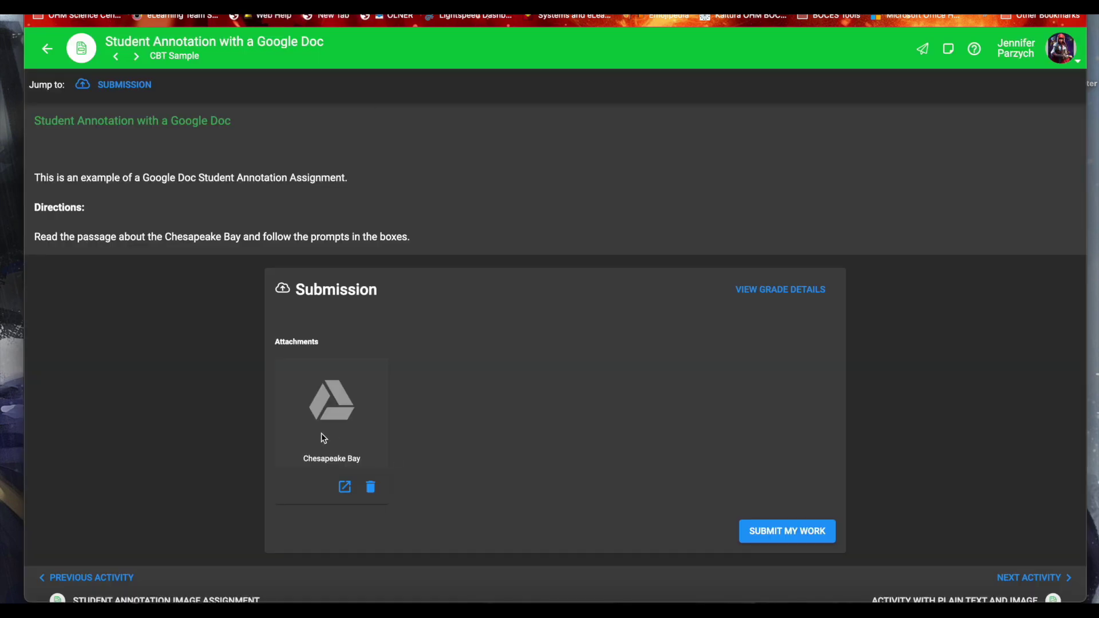
pyautogui.click(775, 532)
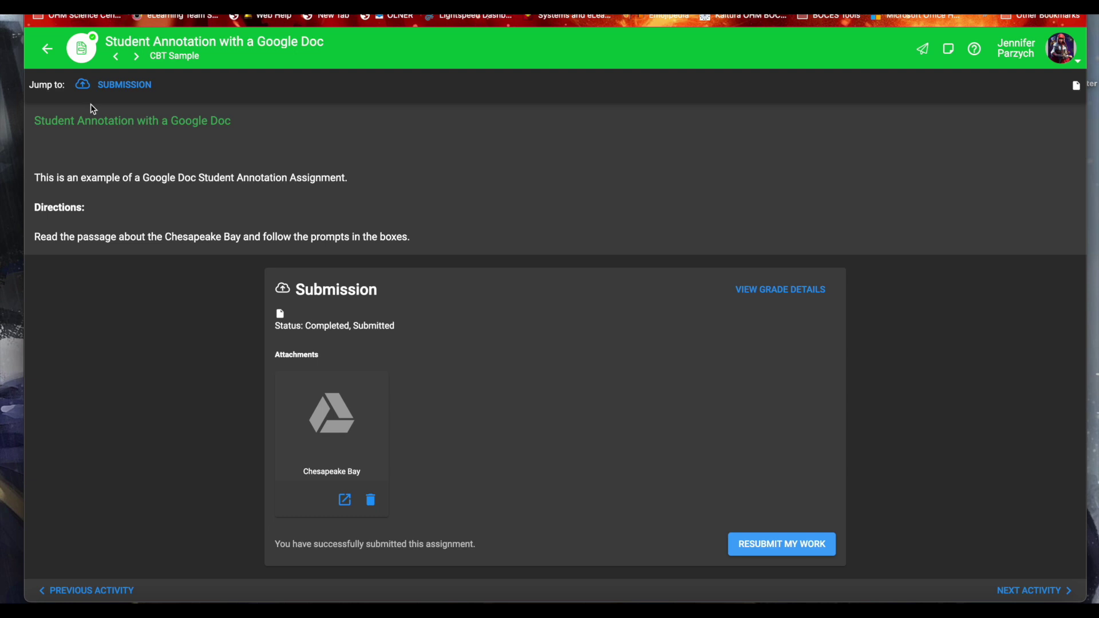
pyautogui.click(47, 47)
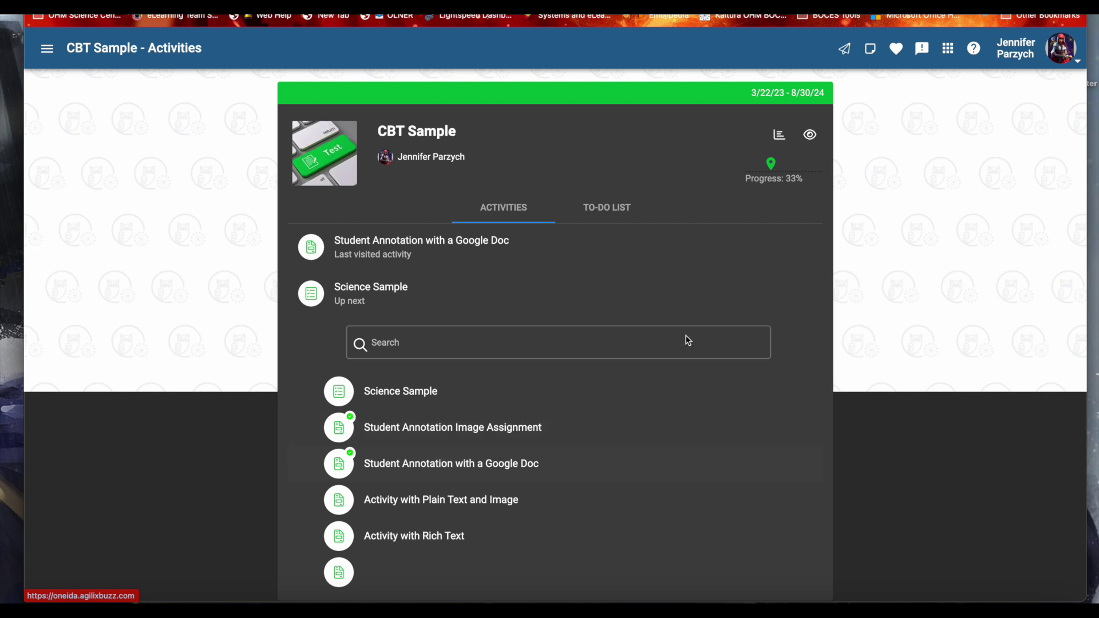
# - Switch to the Teacher App and open the Student Annotation Image Assignment submission that needs grading
pyautogui.click(948, 48)
pyautogui.click(963, 109)
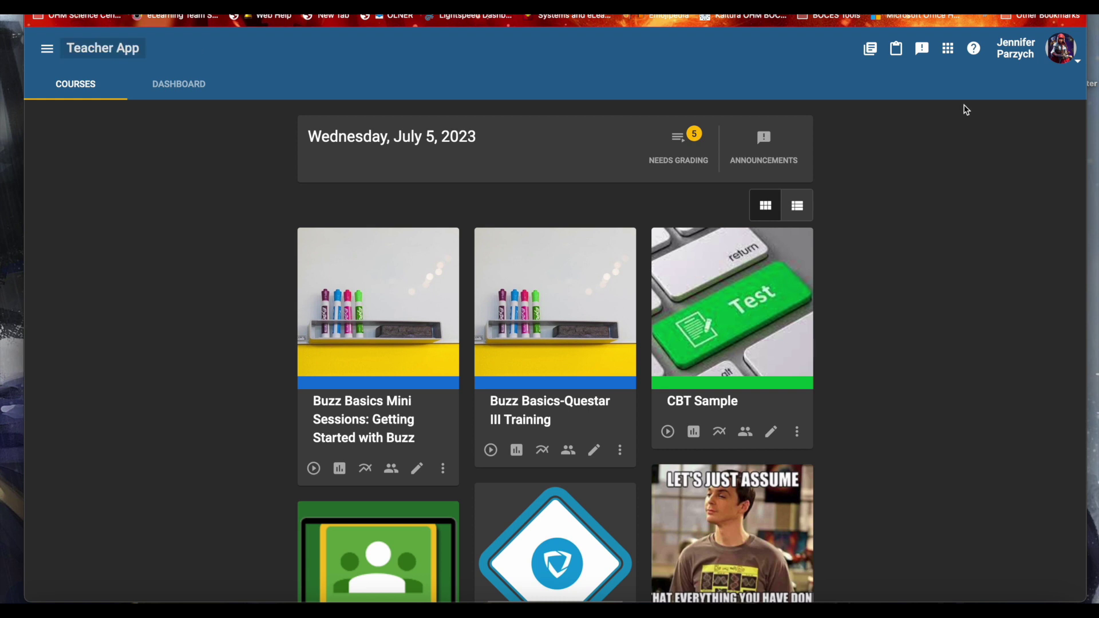
pyautogui.click(692, 153)
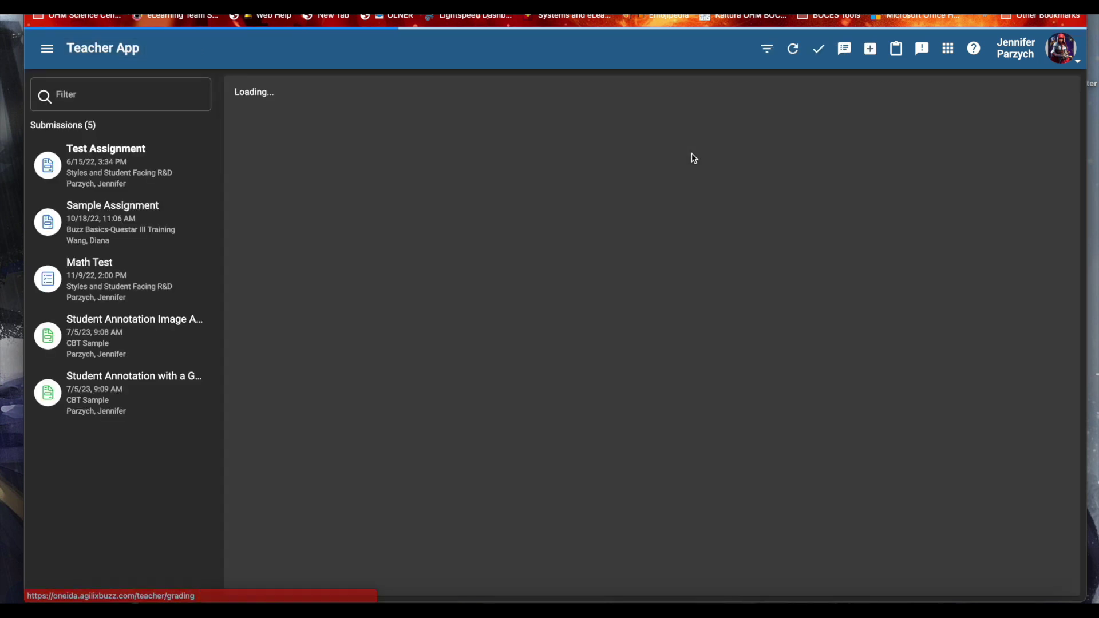
pyautogui.click(126, 333)
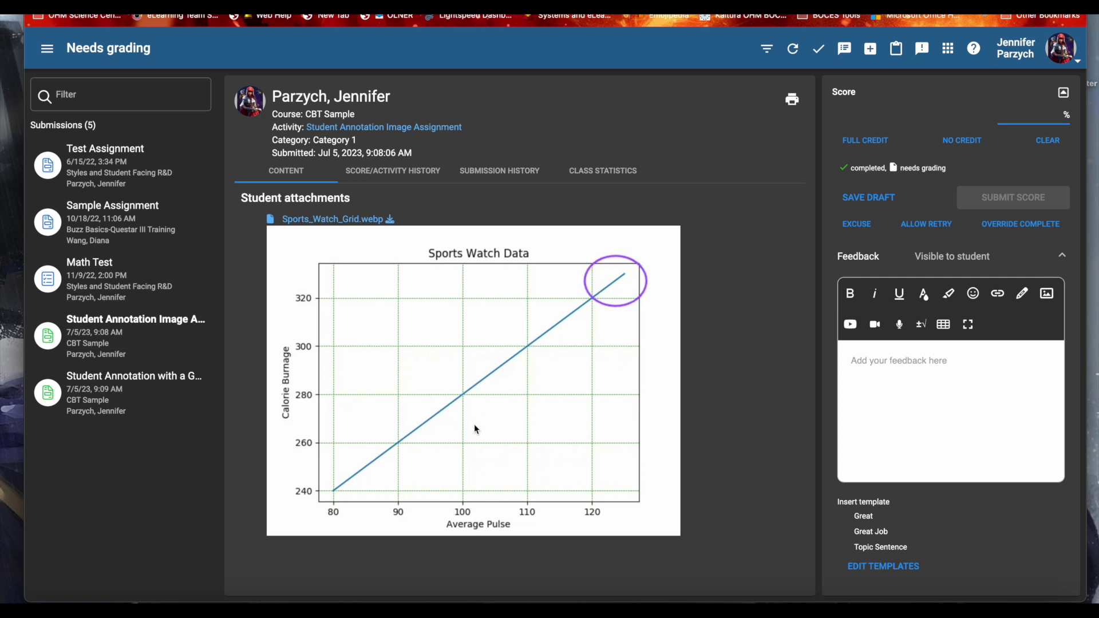
# - Give the submission full credit and place the student's annotated chart image in the feedback
pyautogui.click(900, 391)
pyautogui.click(876, 142)
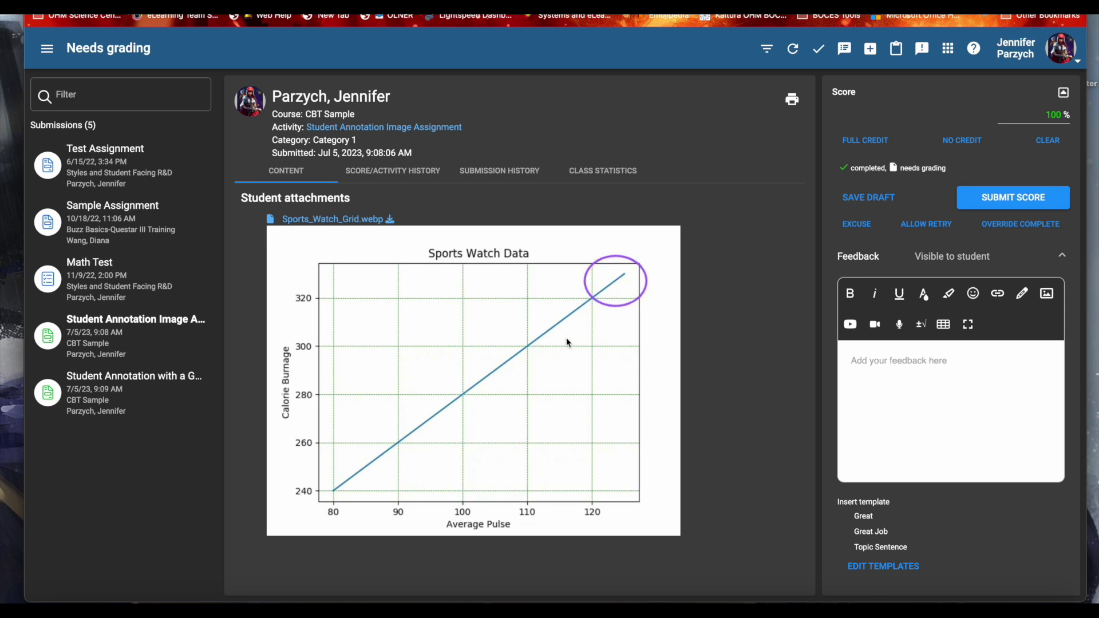
pyautogui.moveTo(567, 343); pyautogui.dragTo(962, 395)
# - Draw a freehand blue loop around the lower end of the line on the feedback image, and submit the score
pyautogui.click(972, 404)
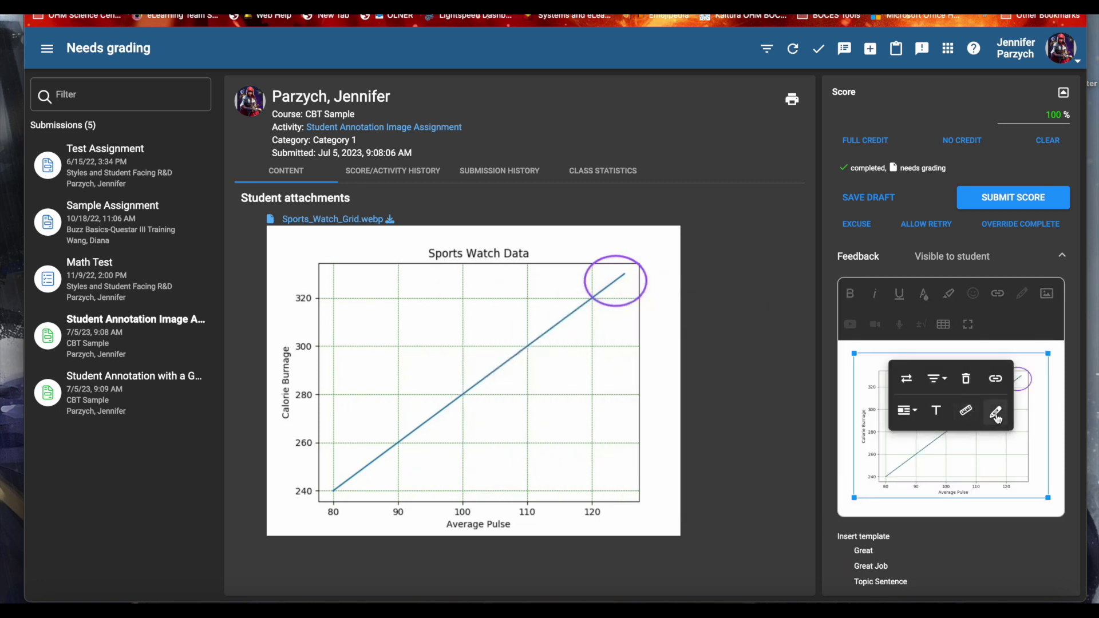
pyautogui.click(996, 412)
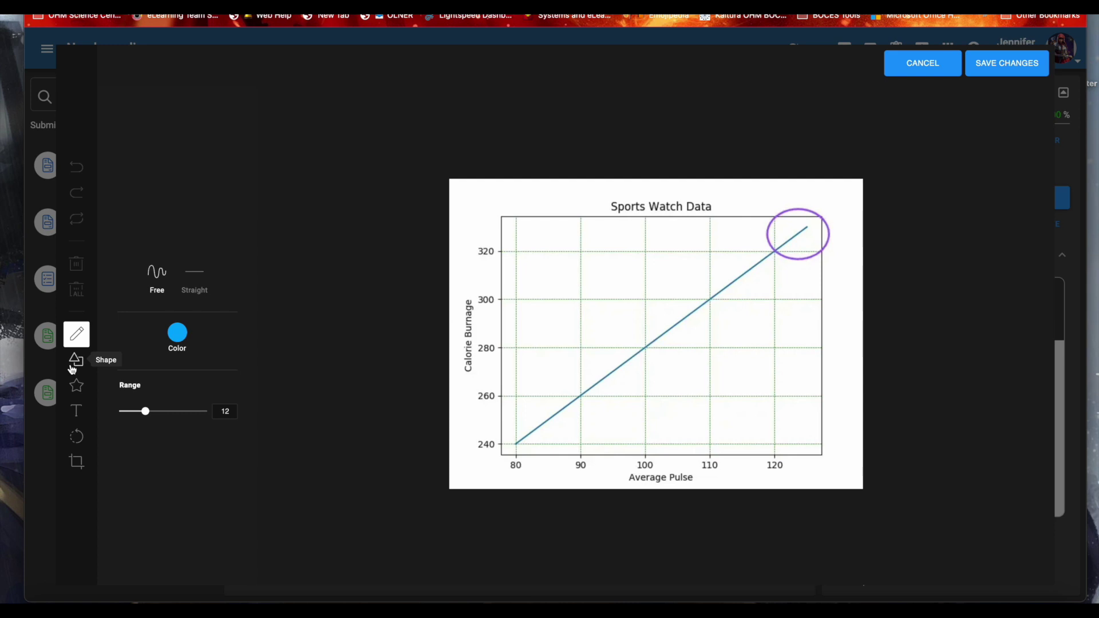
pyautogui.moveTo(542, 378)
pyautogui.mouseDown()
pyautogui.moveTo(498, 393)
pyautogui.moveTo(598, 364)
pyautogui.moveTo(534, 379)
pyautogui.mouseUp()
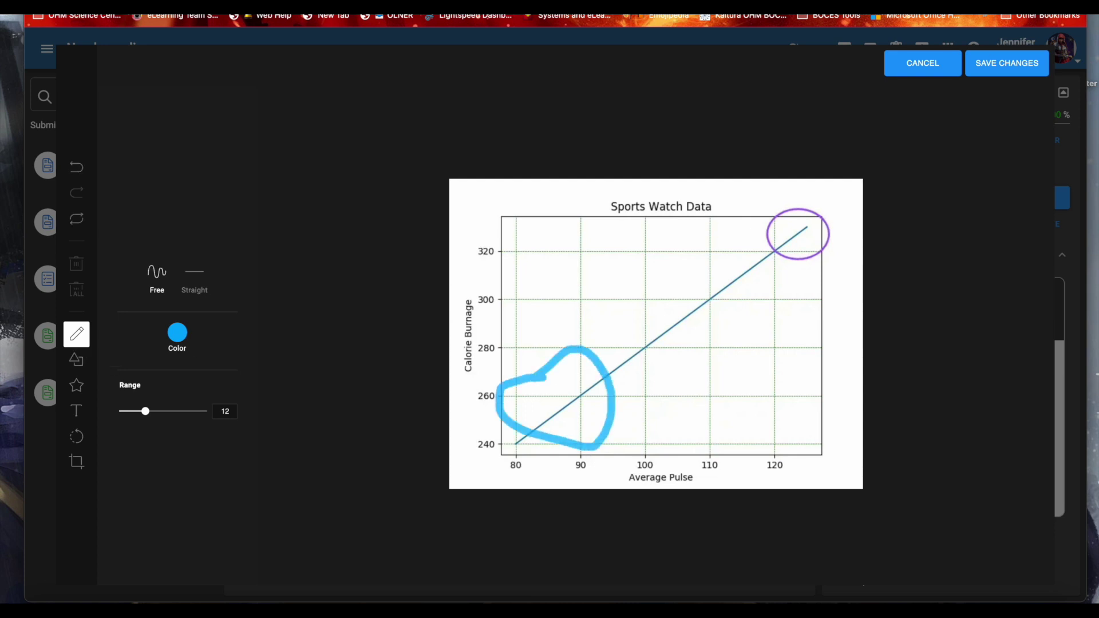
pyautogui.click(1025, 72)
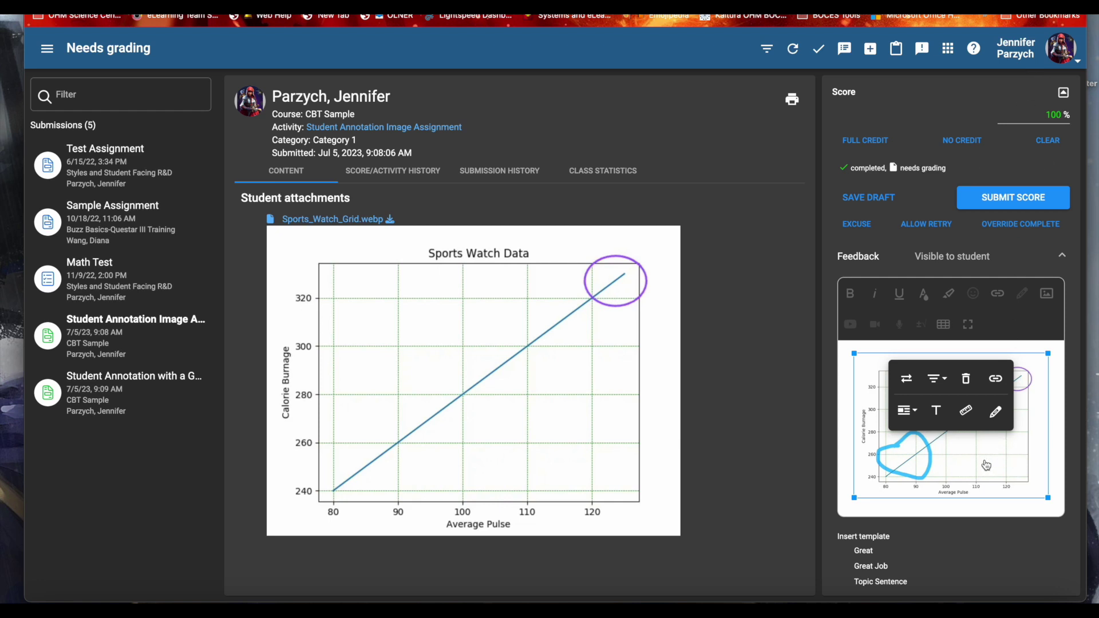
pyautogui.click(1038, 201)
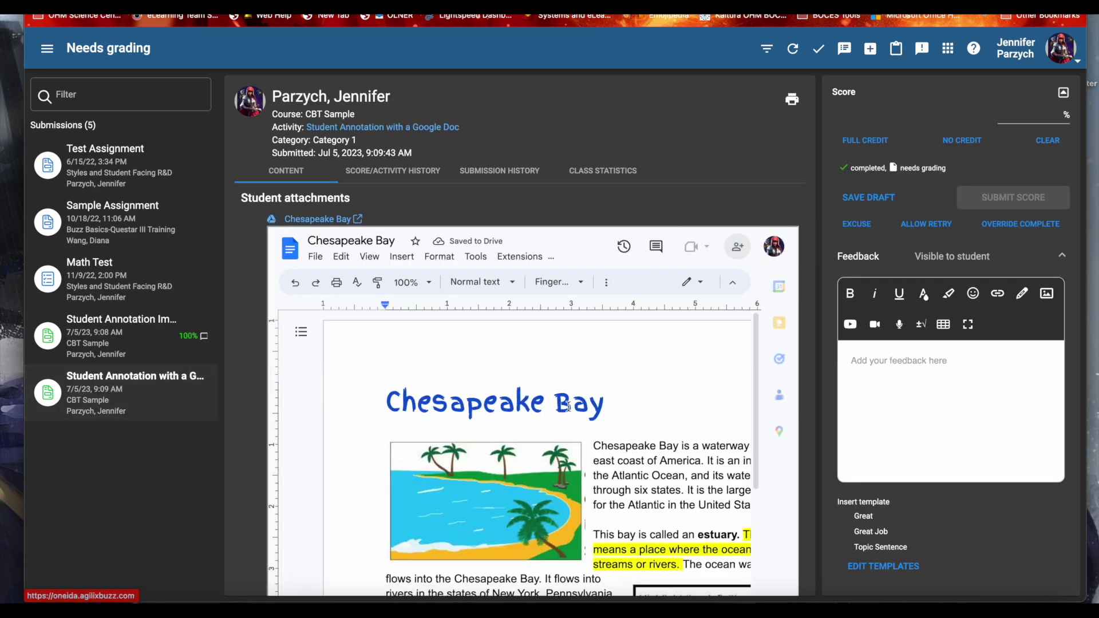
# - Open the submitted Chesapeake Bay document in full view, examine the student's annotations, and return to the grading page
pyautogui.click(358, 220)
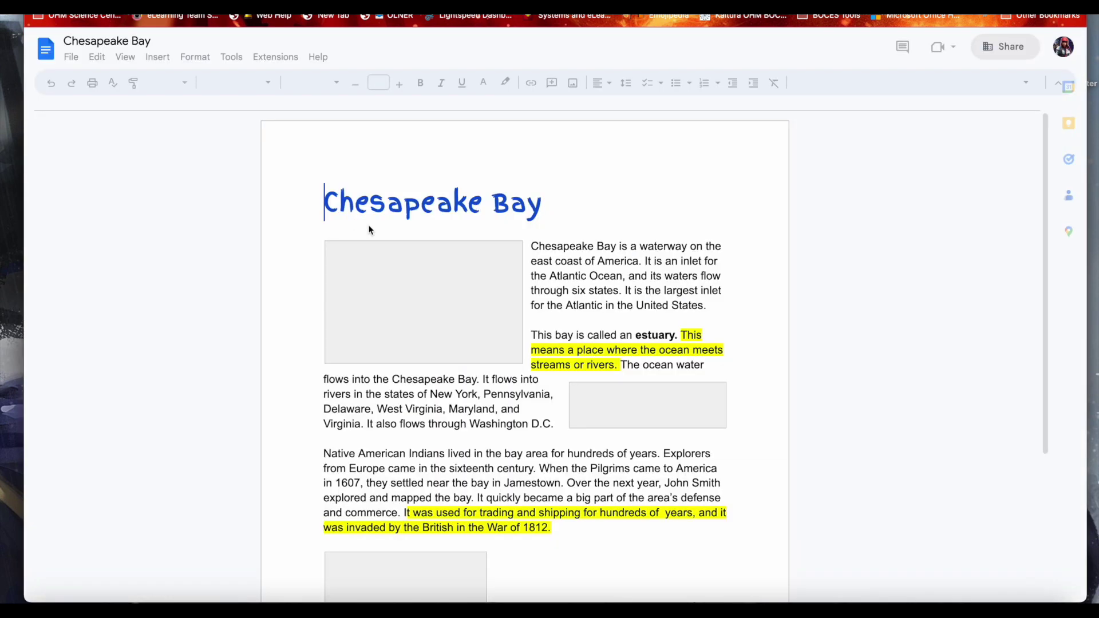
pyautogui.scroll(-1, 597, 425)
pyautogui.scroll(-2, 597, 425)
pyautogui.scroll(4, 597, 424)
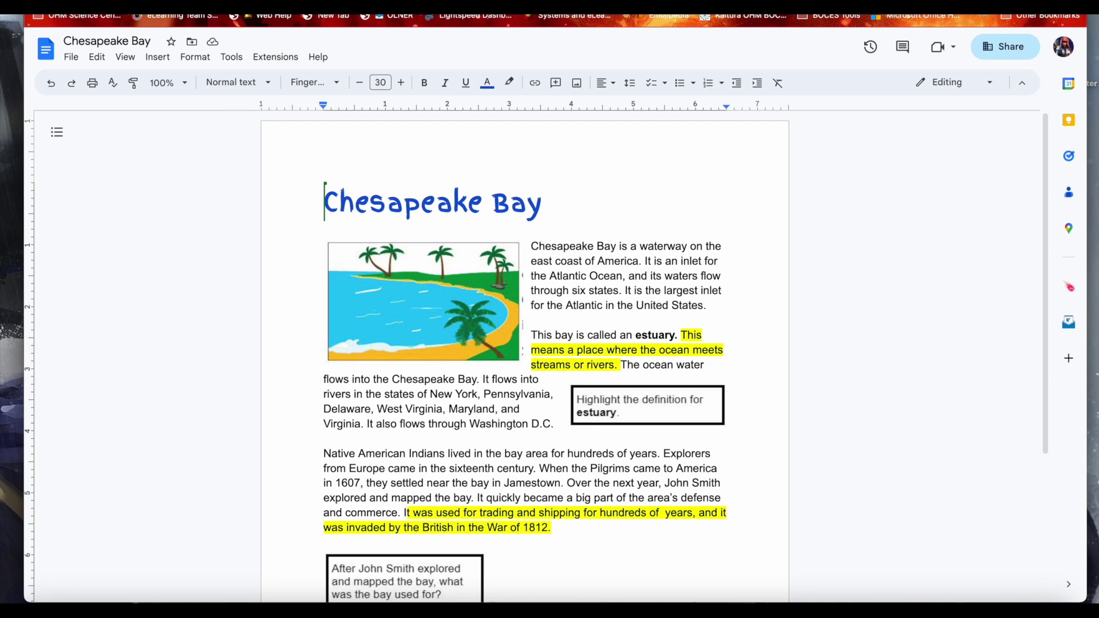
pyautogui.click(367, 5)
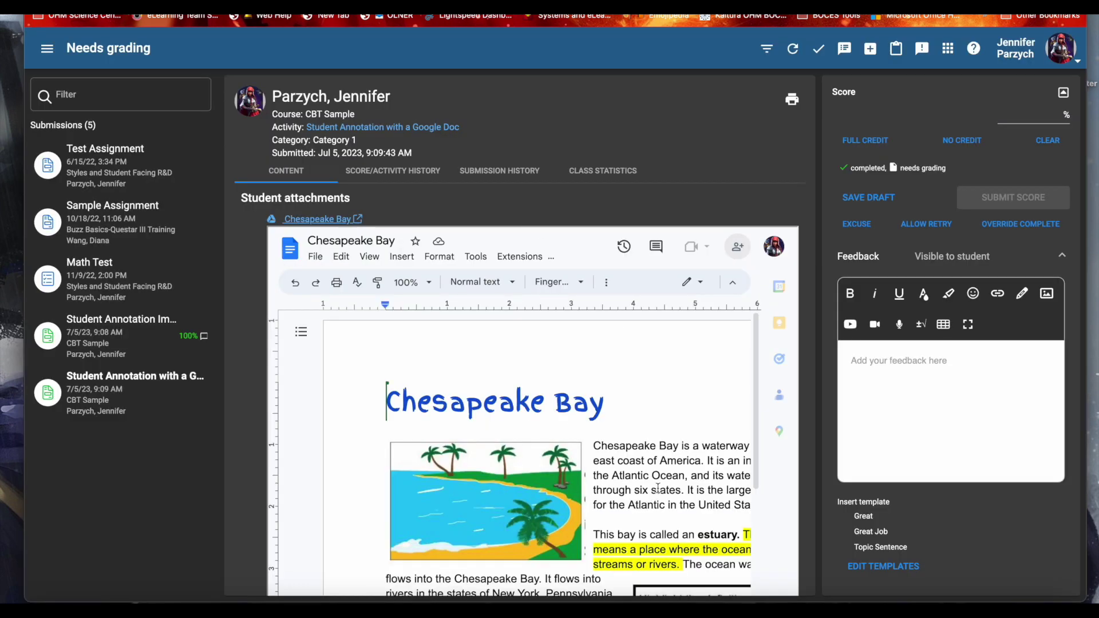
# - Look through the embedded student document and download its Chesapeake Bay.pdf attachment snapshot
pyautogui.scroll(-3, 657, 488)
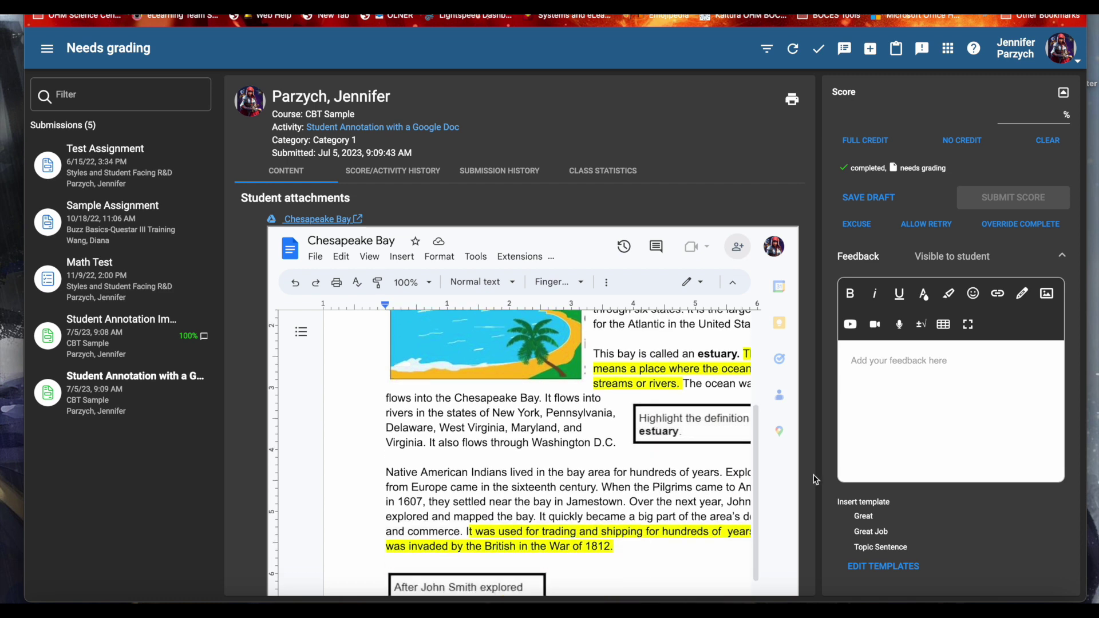
pyautogui.scroll(-3, 816, 480)
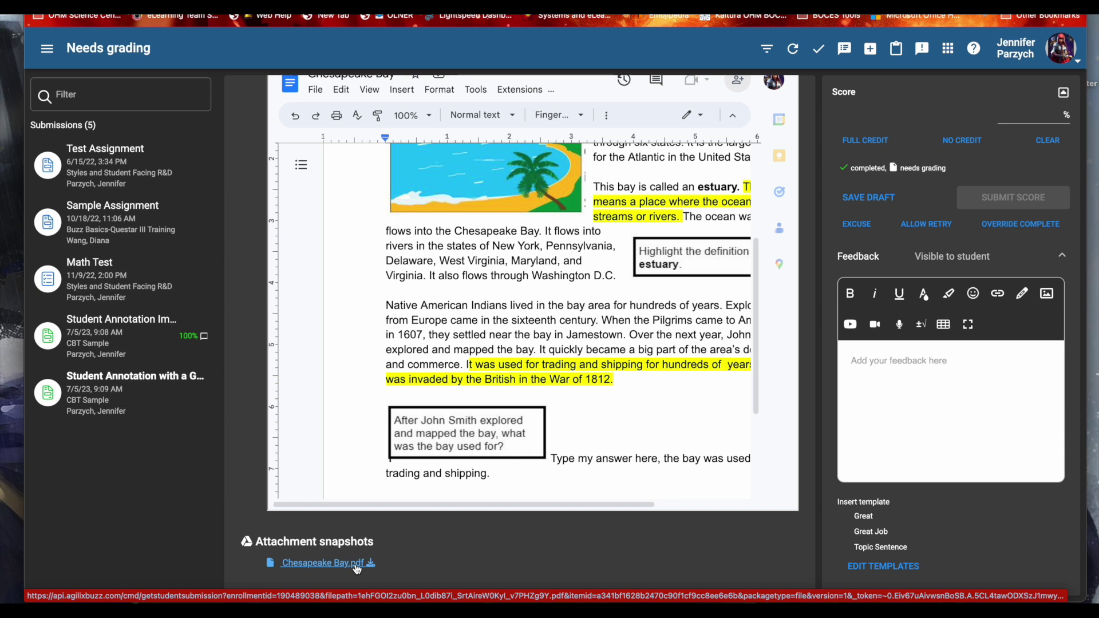
pyautogui.click(324, 564)
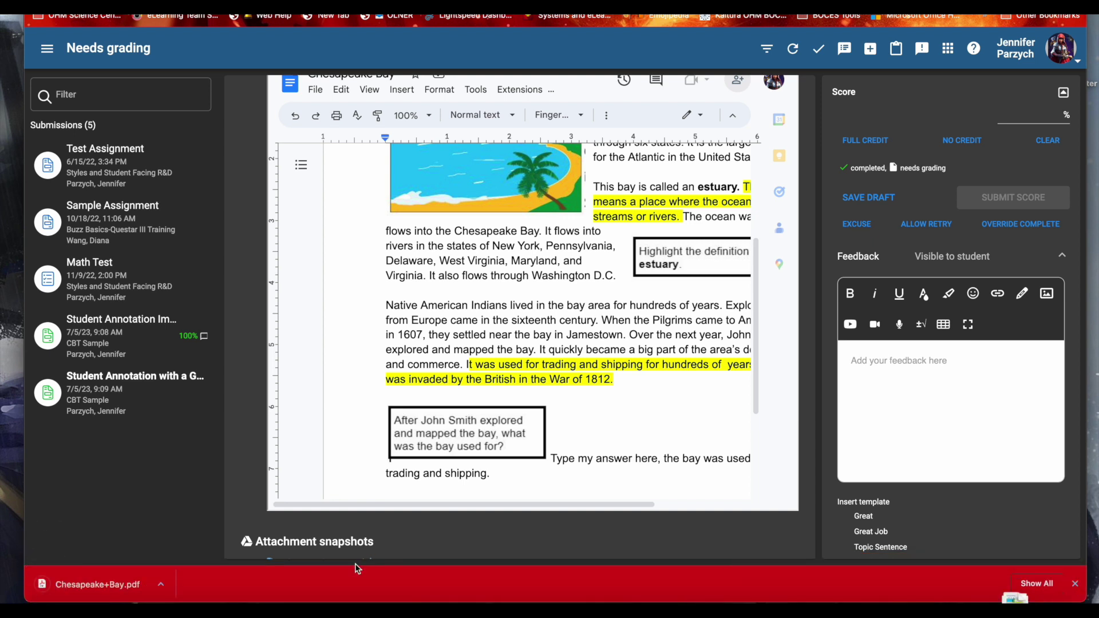
pyautogui.scroll(2, 573, 315)
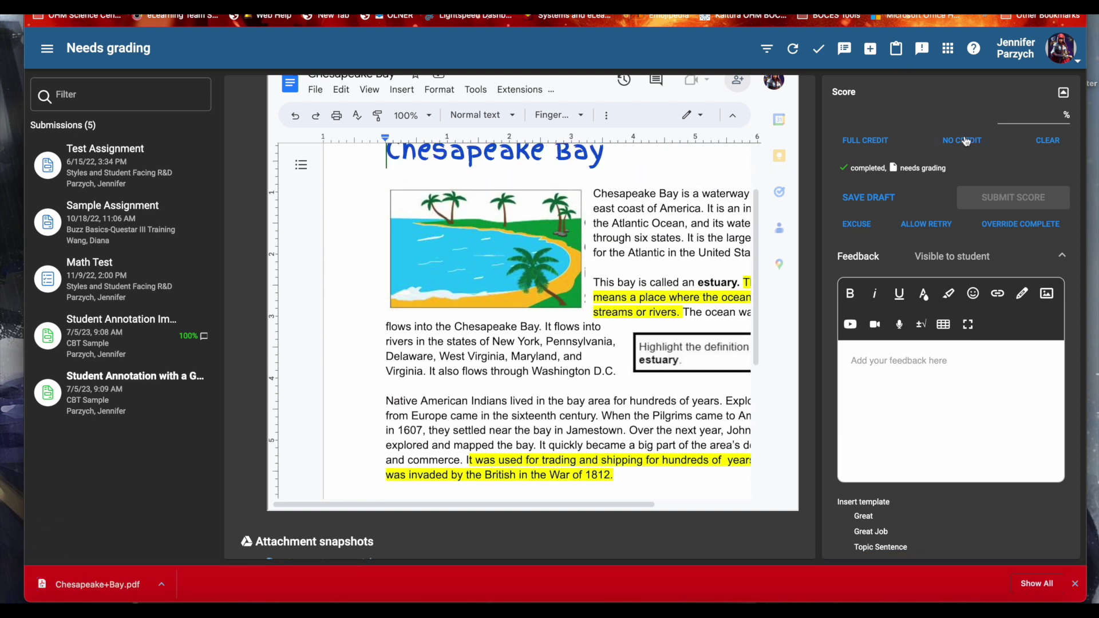
# - Allow a retry on the Google Doc submission and enter the feedback "Please go back and circle the name John Smith."
pyautogui.click(949, 228)
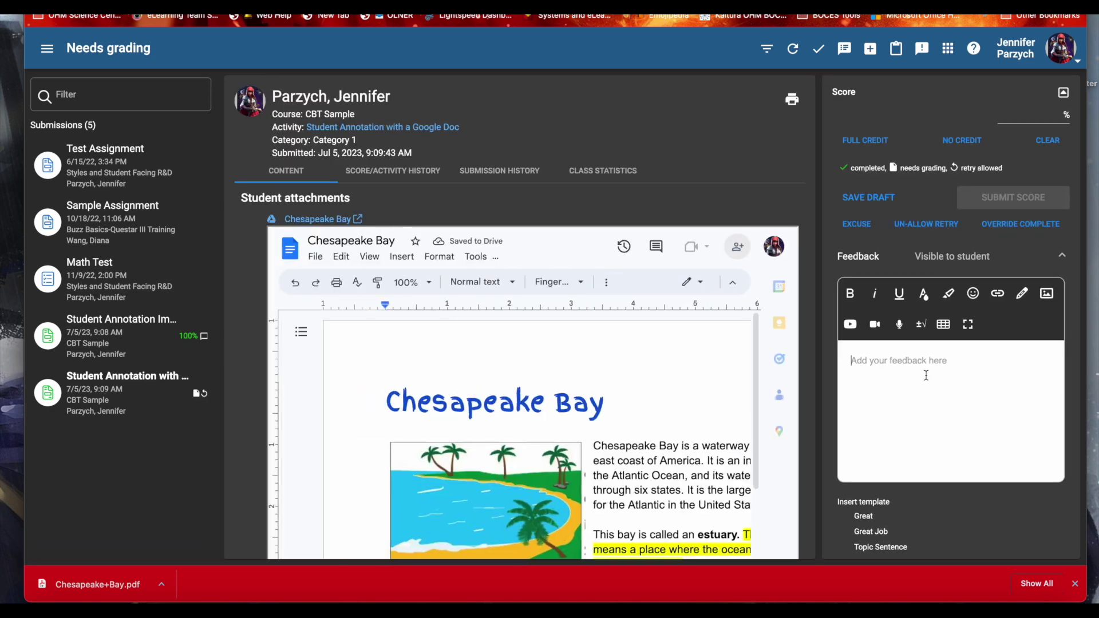
pyautogui.write('Please go back and')
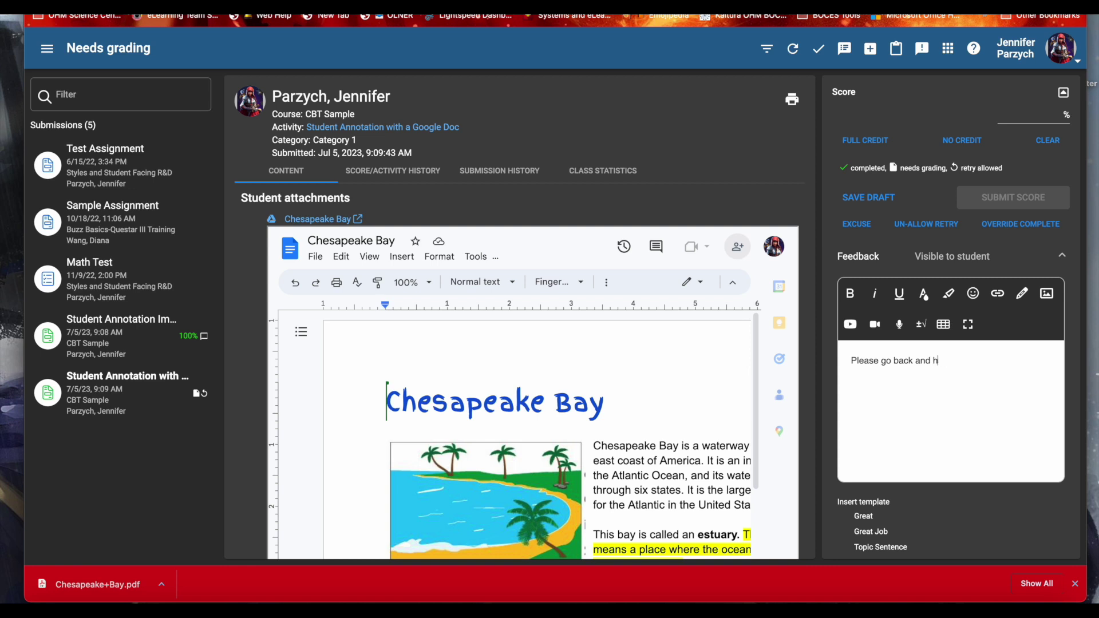
pyautogui.write('circle the name John Smith.')
# - Set the Google Doc submission's score to 85% and submit it
pyautogui.click(1016, 116)
pyautogui.write('85')
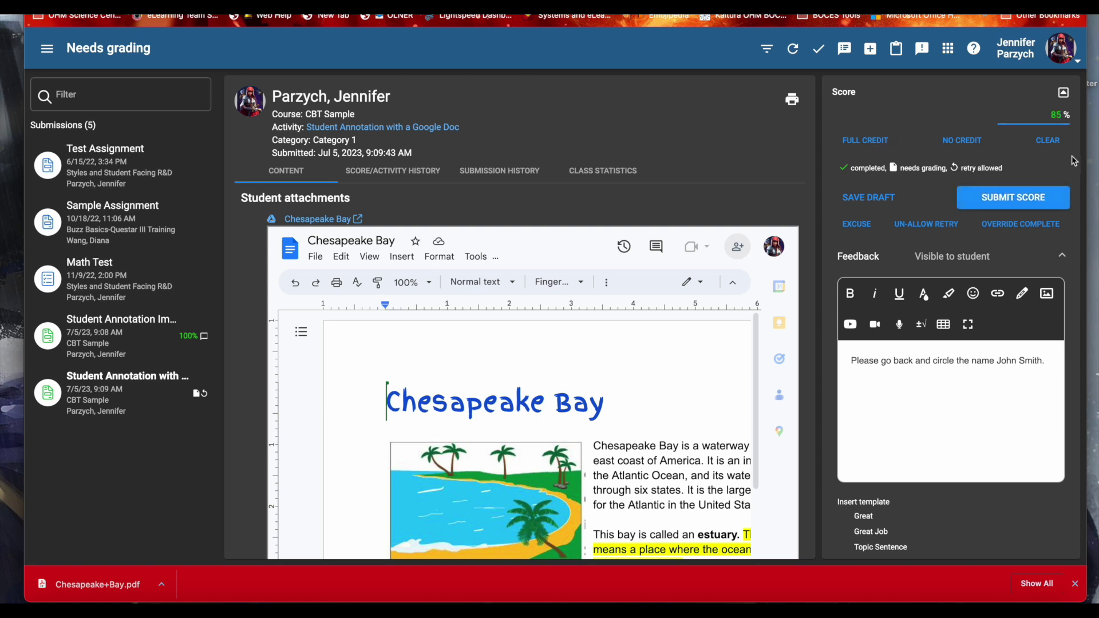
pyautogui.click(1066, 195)
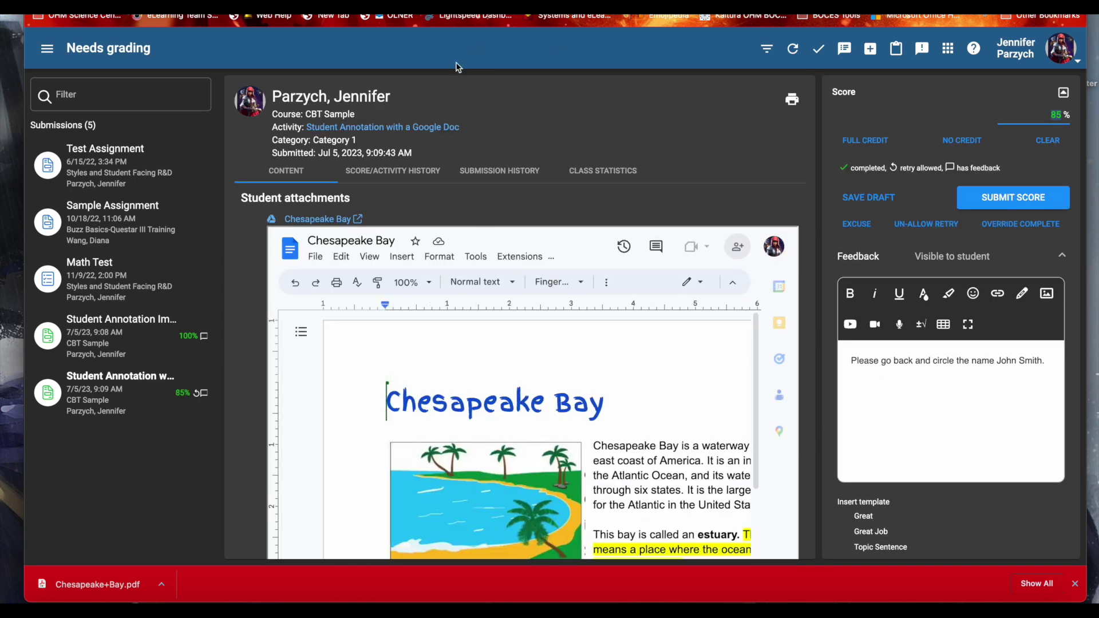
# - Return to the Teacher App home and switch to the Student App
pyautogui.click(47, 49)
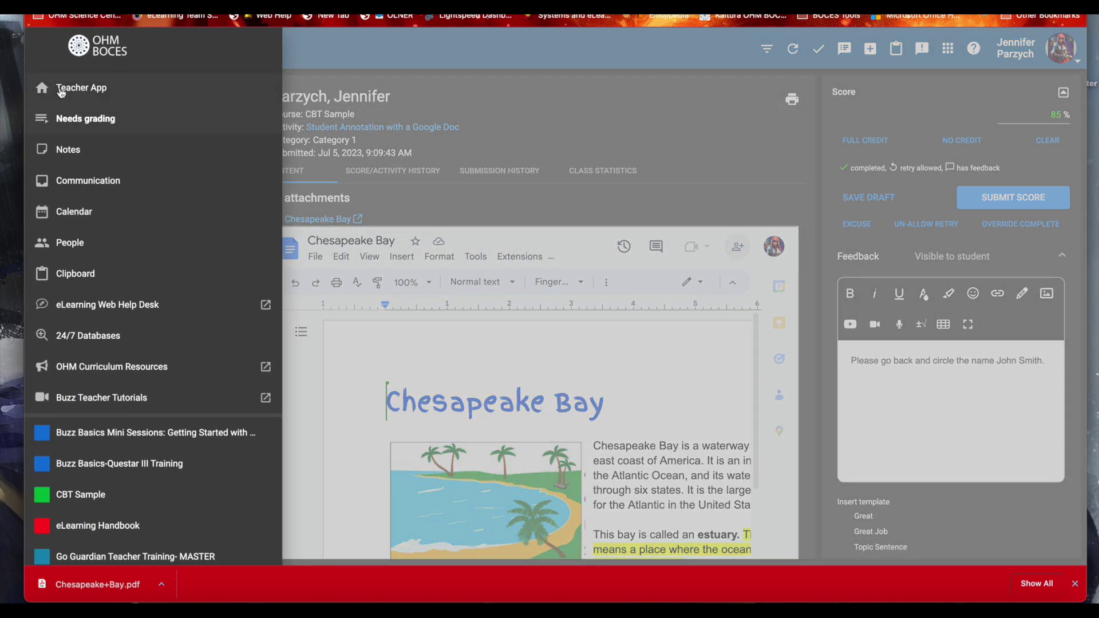
pyautogui.click(65, 98)
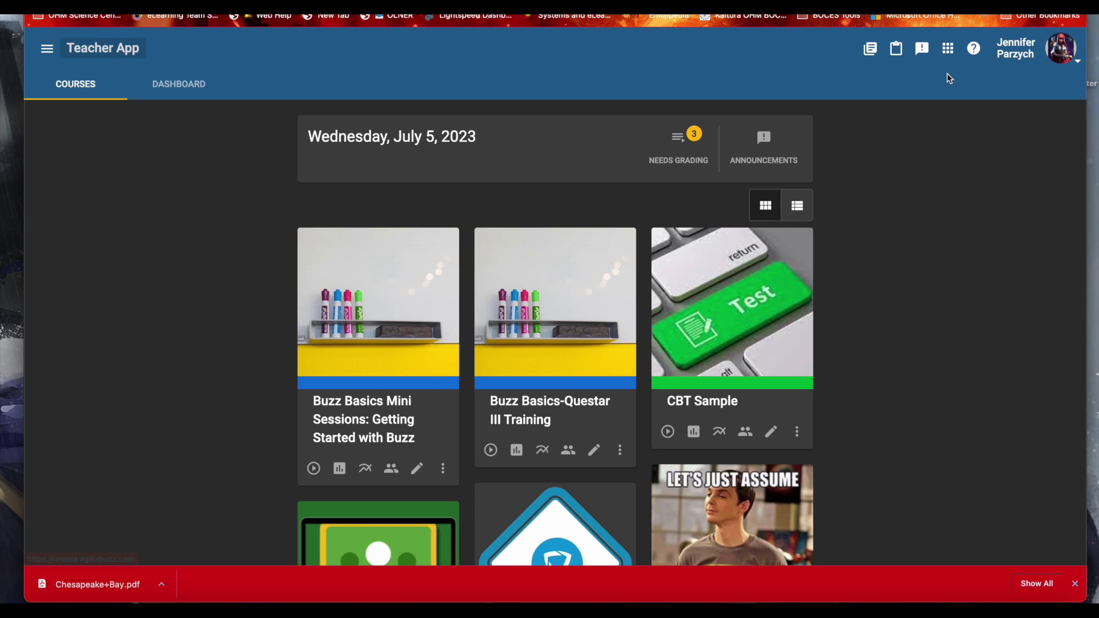
pyautogui.click(948, 48)
pyautogui.click(963, 143)
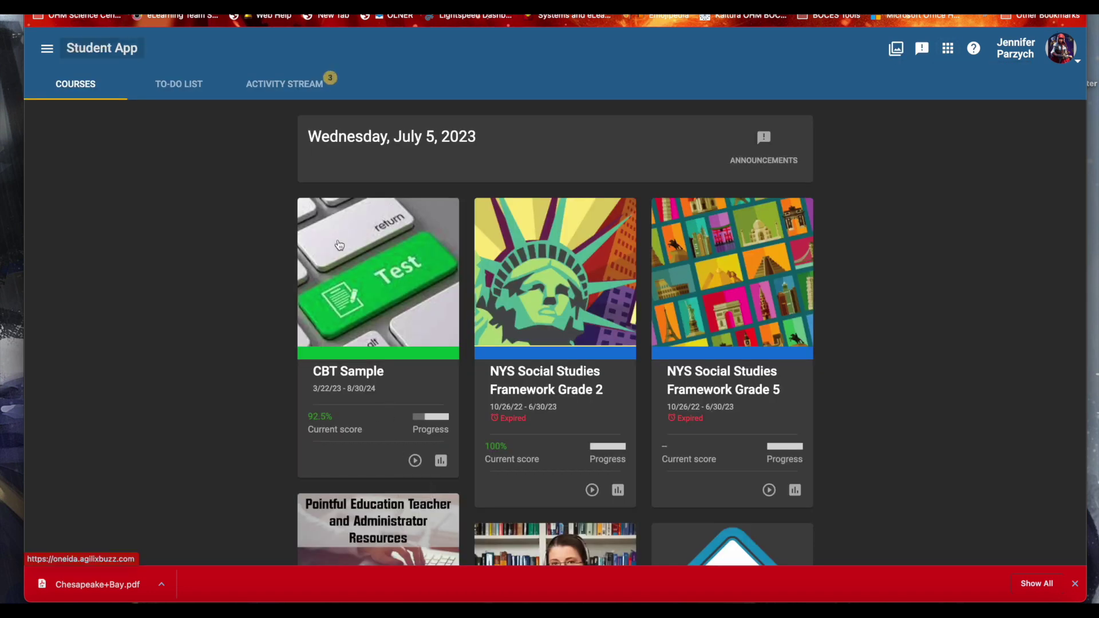
# - Read the teacher's feedback on Student Annotation with a Google Doc in the activity stream, and close it
pyautogui.click(307, 86)
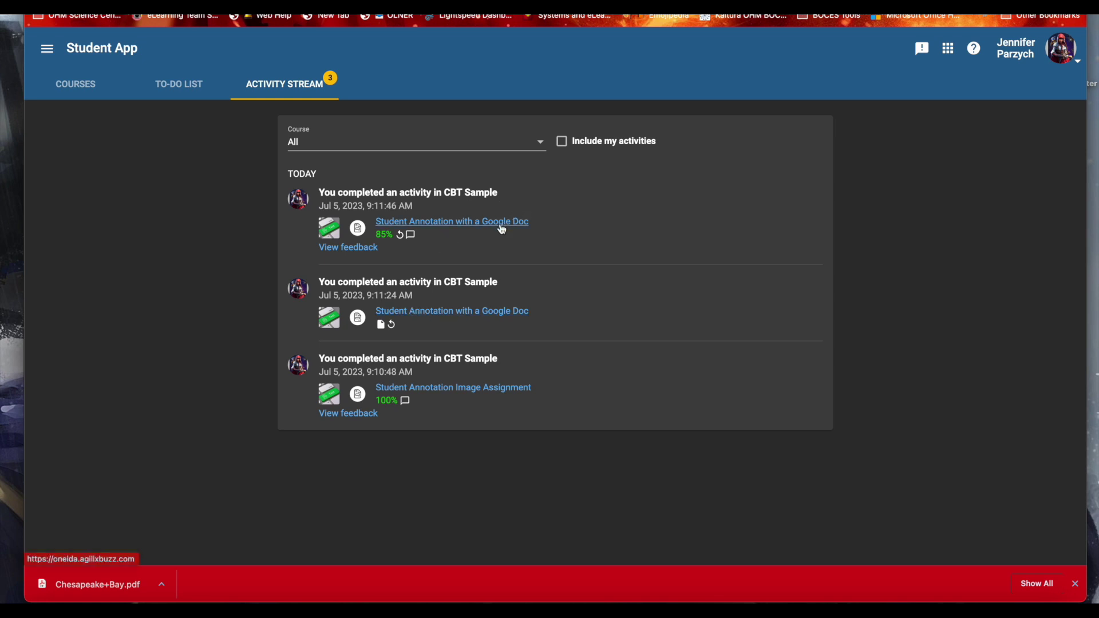
pyautogui.click(365, 251)
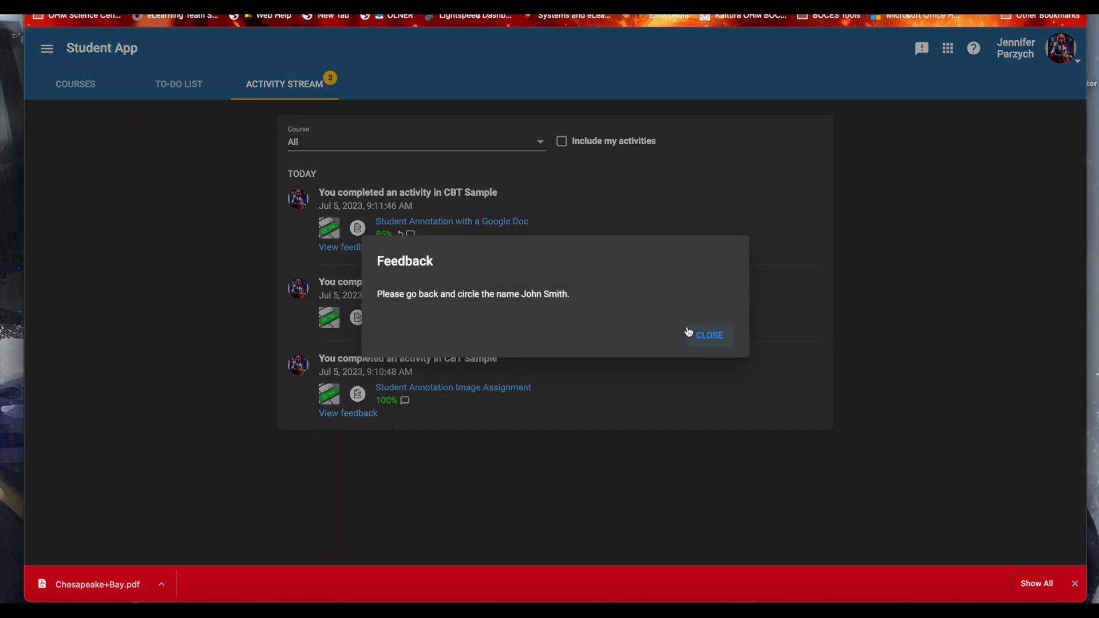
pyautogui.click(706, 336)
# - Open the Chesapeake Bay document from the Student Annotation with a Google Doc assignment and insert a smiley emoji before the title
pyautogui.click(515, 223)
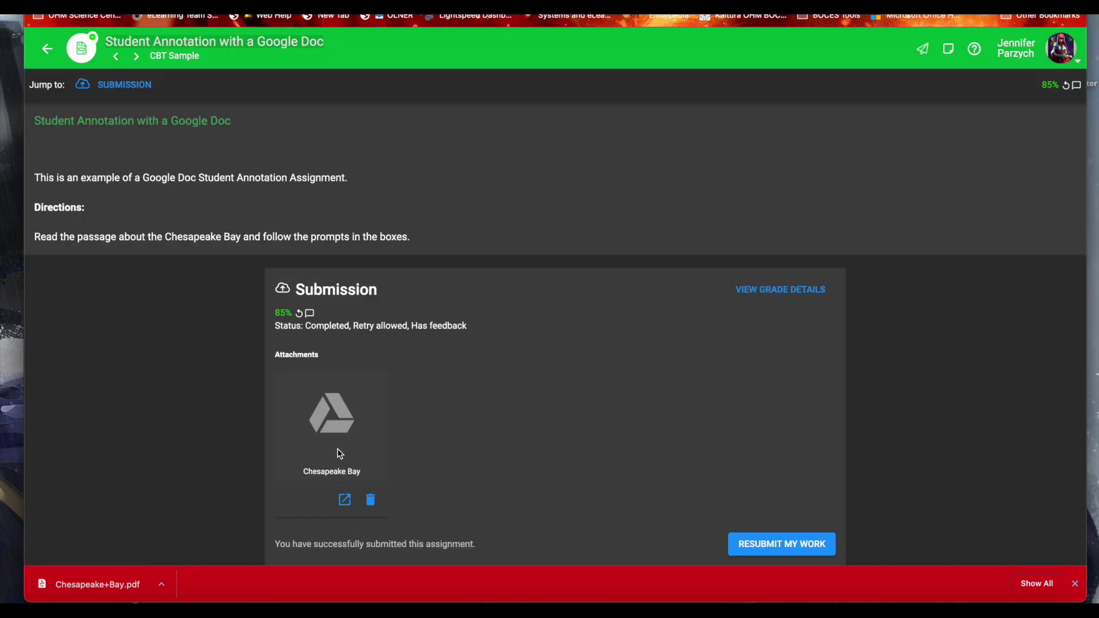
pyautogui.click(346, 501)
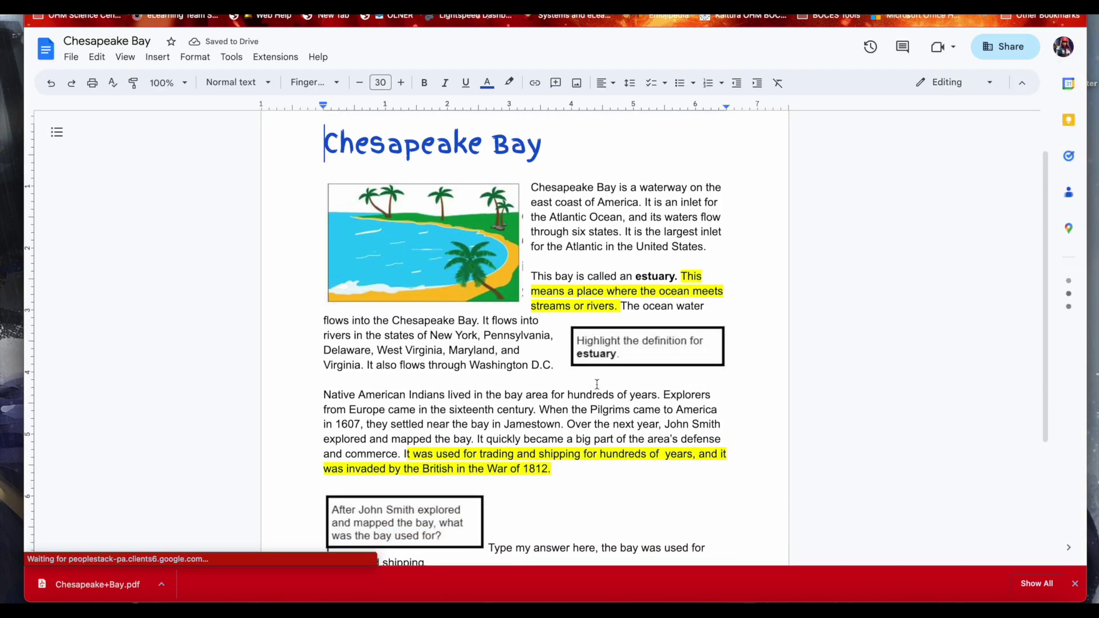
pyautogui.click(169, 59)
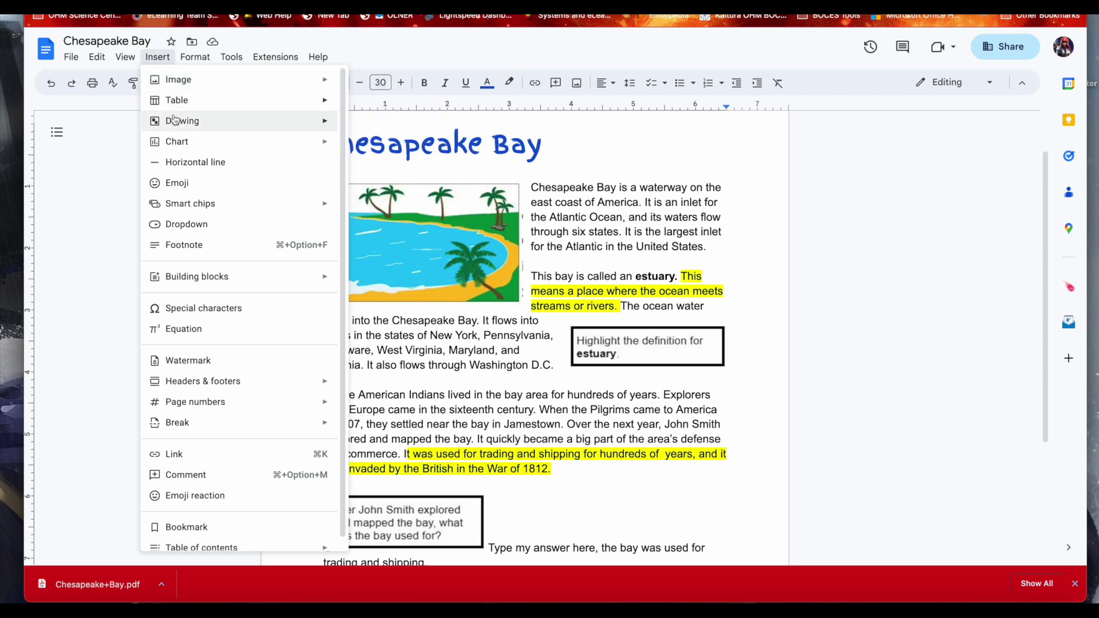
pyautogui.click(180, 183)
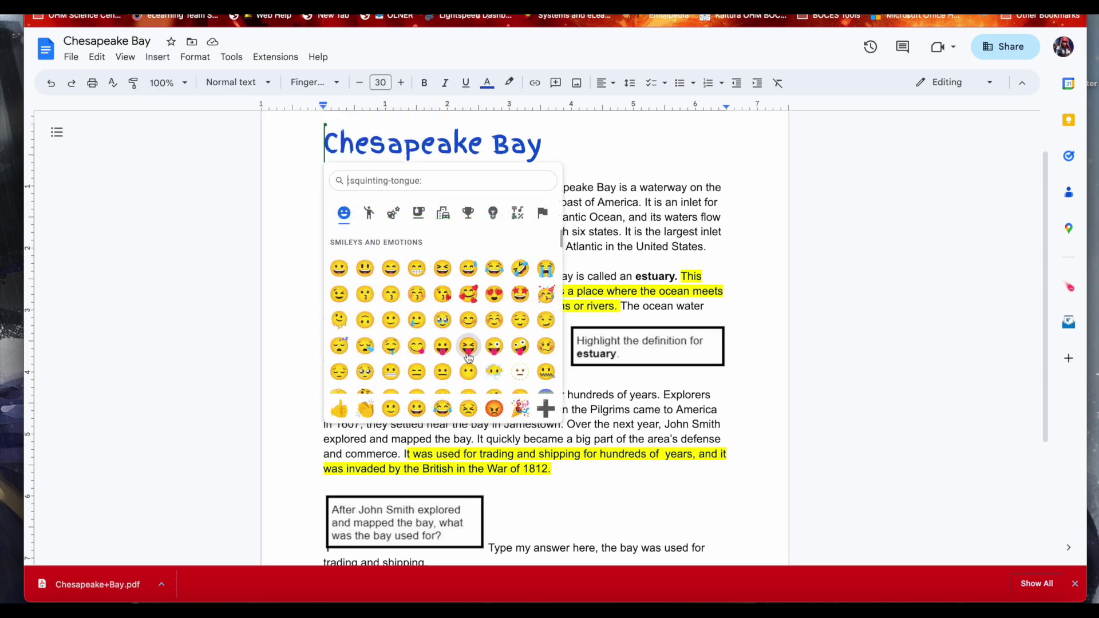
pyautogui.click(391, 408)
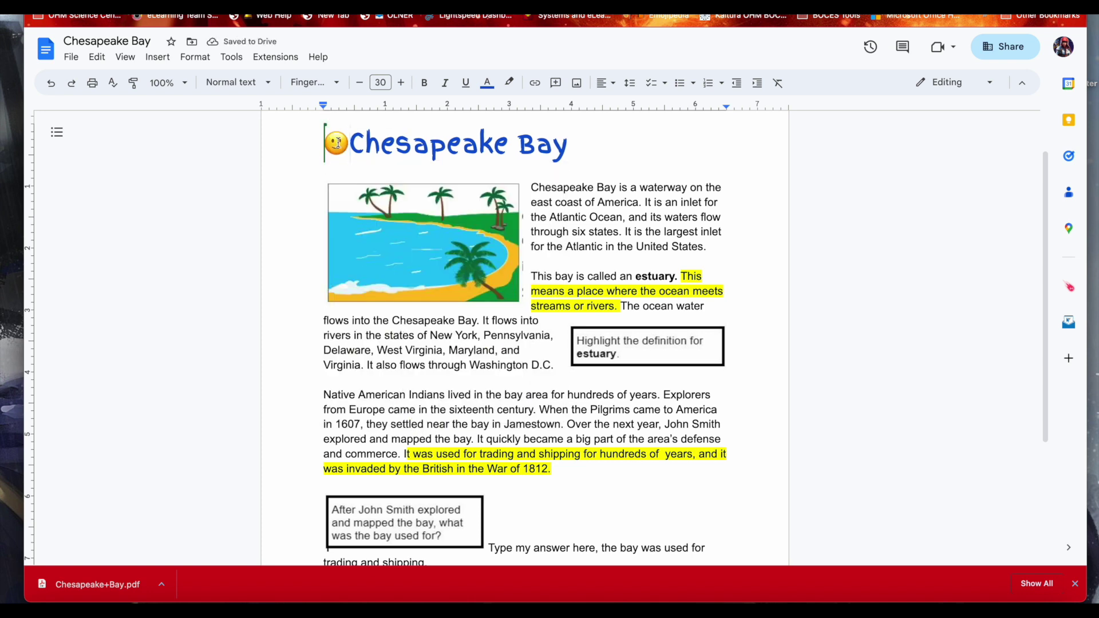
# - Copy the smiley emoji to just before "John Smith" in the third paragraph and delete the one before the title
pyautogui.moveTo(346, 144); pyautogui.dragTo(332, 144)
pyautogui.hotkey('ctrl', 'c')
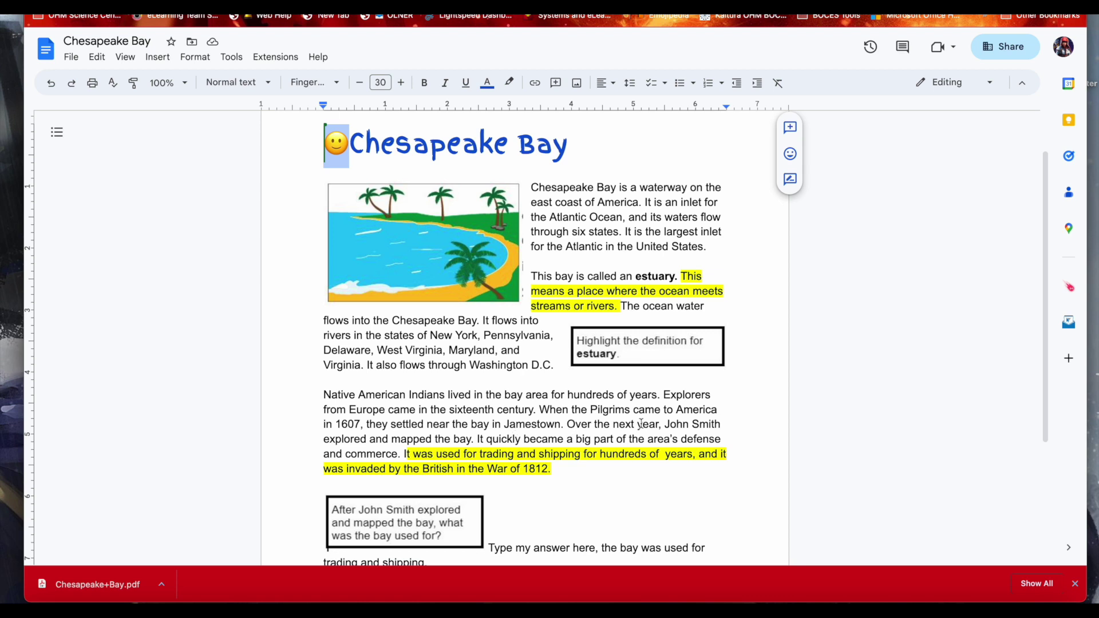
pyautogui.press('Left')
pyautogui.click(664, 427)
pyautogui.hotkey('ctrl', 'v')
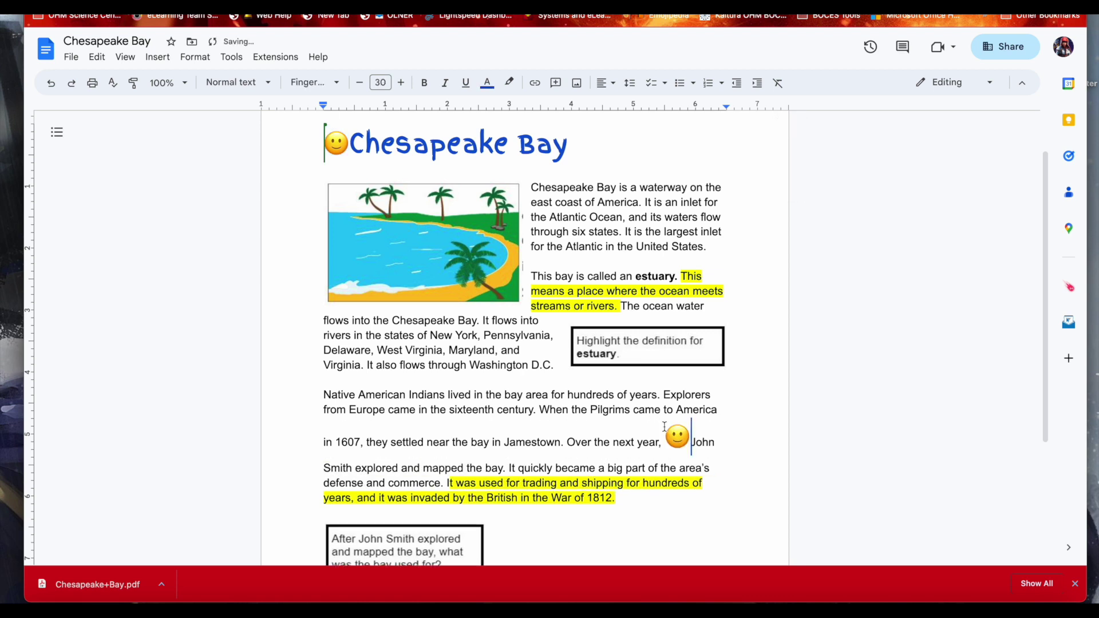
pyautogui.click(348, 144)
pyautogui.press('BackSpace')
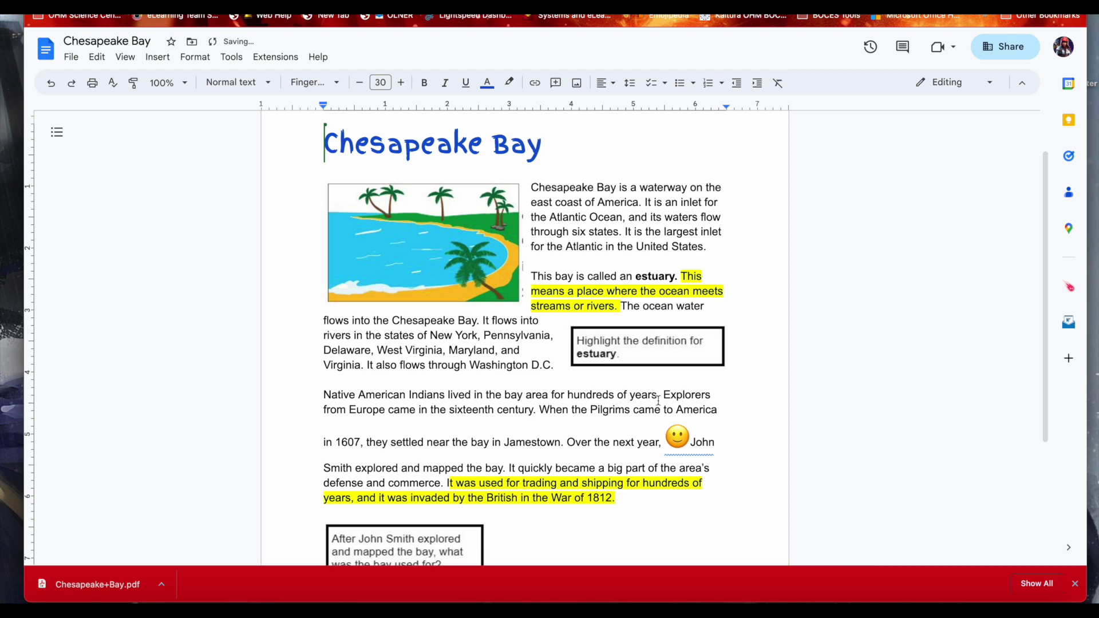
# - Close the document, resubmit the Google Doc annotation assignment, and return to the activity stream
pyautogui.hotkey('ctrl', 'w')
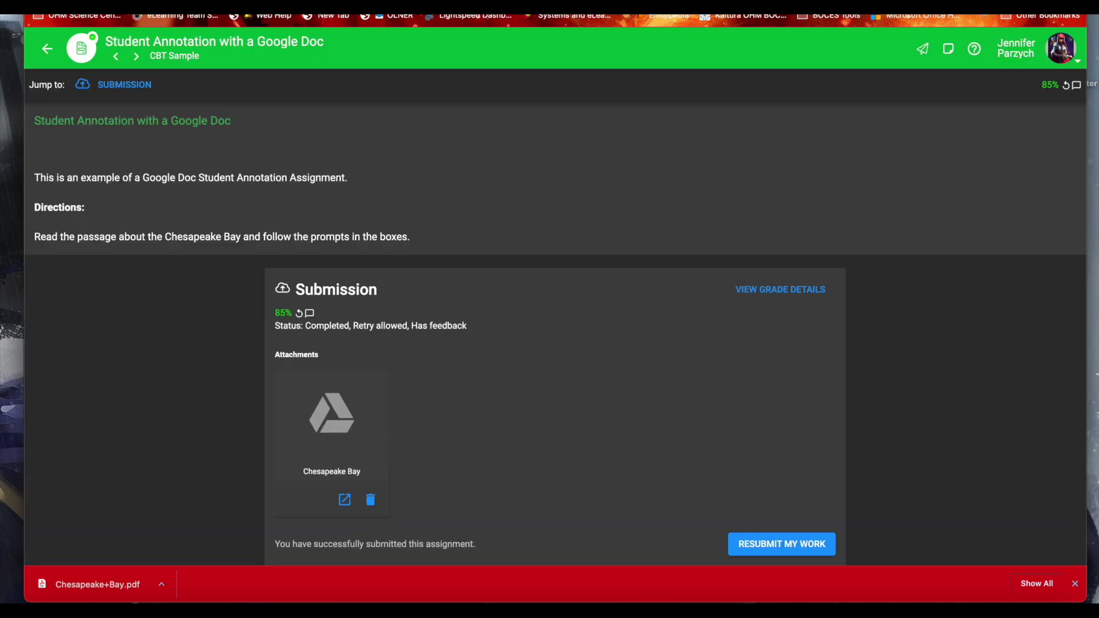
pyautogui.click(765, 545)
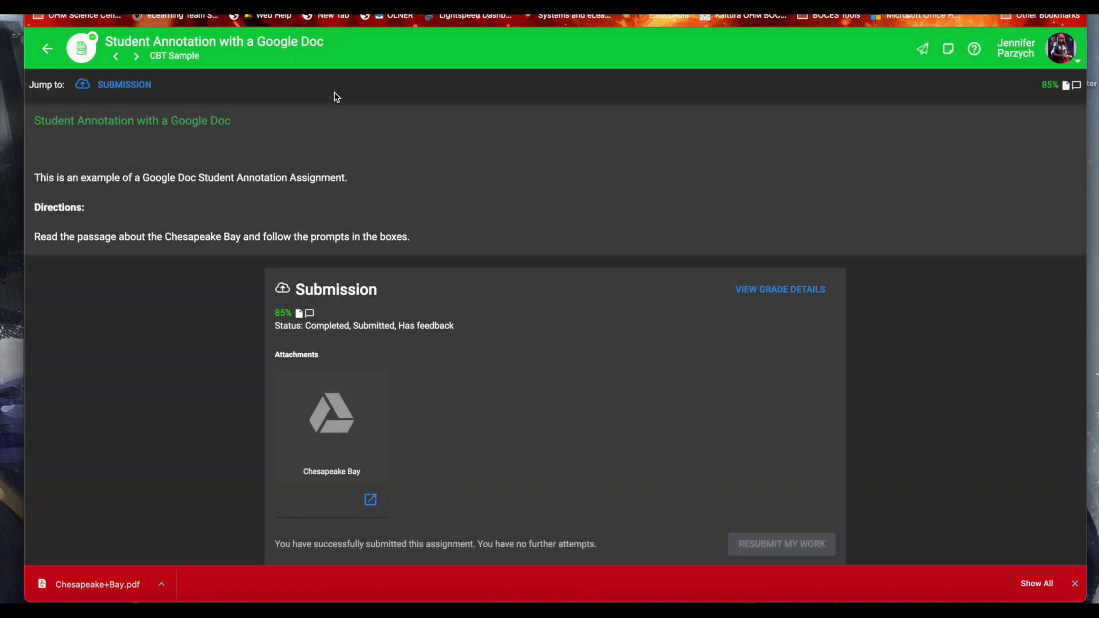
pyautogui.click(47, 48)
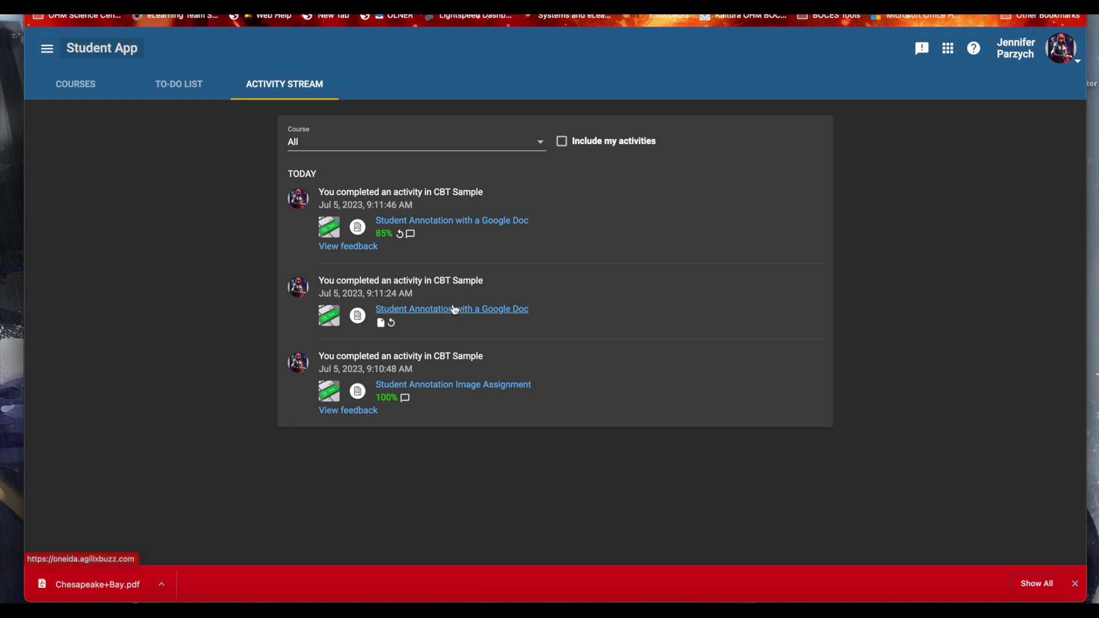
# - View the graded Student Annotation Image Assignment and the teacher's marked-up chart in its feedback, and close the feedback
pyautogui.click(487, 387)
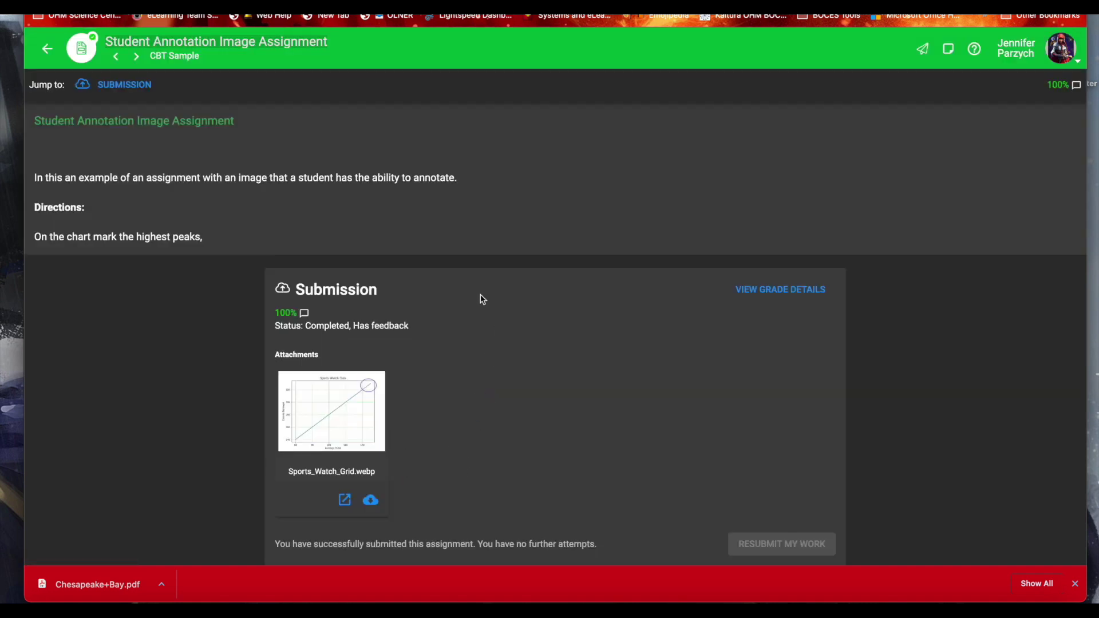
pyautogui.click(49, 51)
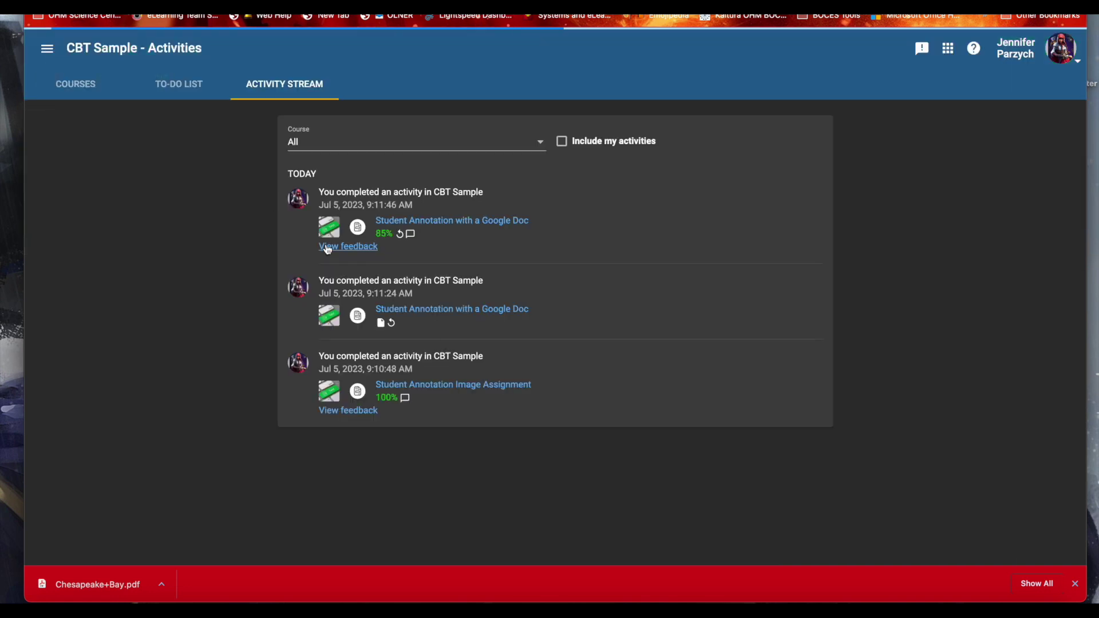
pyautogui.click(349, 411)
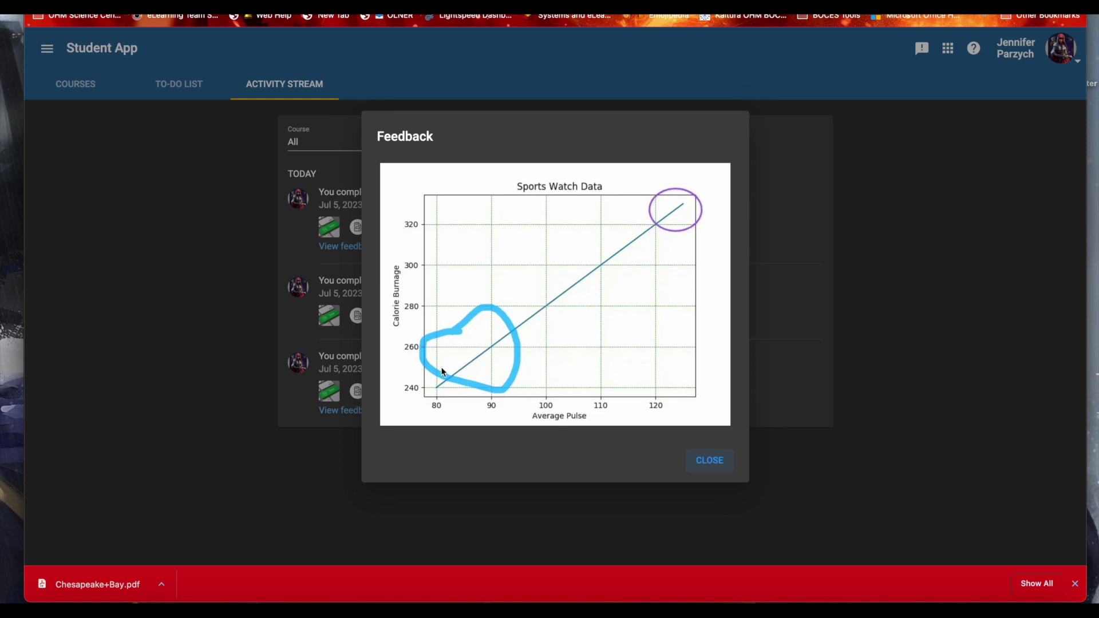
pyautogui.click(709, 462)
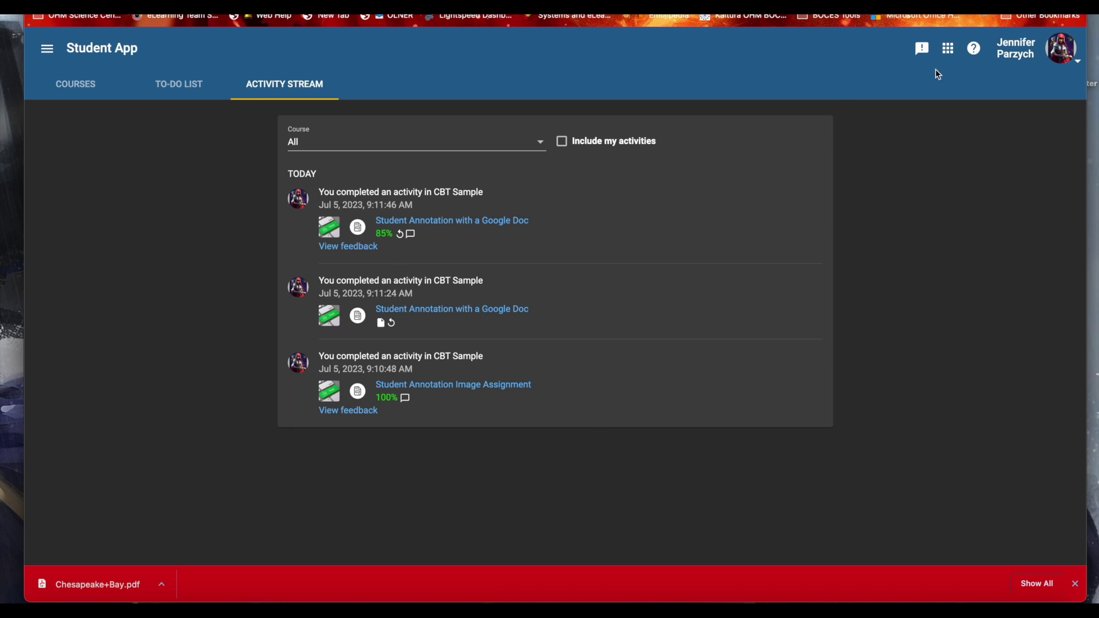
# - Switch to the Teacher App, open the CBT Sample course for editing, and start a new assignment
pyautogui.click(948, 49)
pyautogui.click(966, 111)
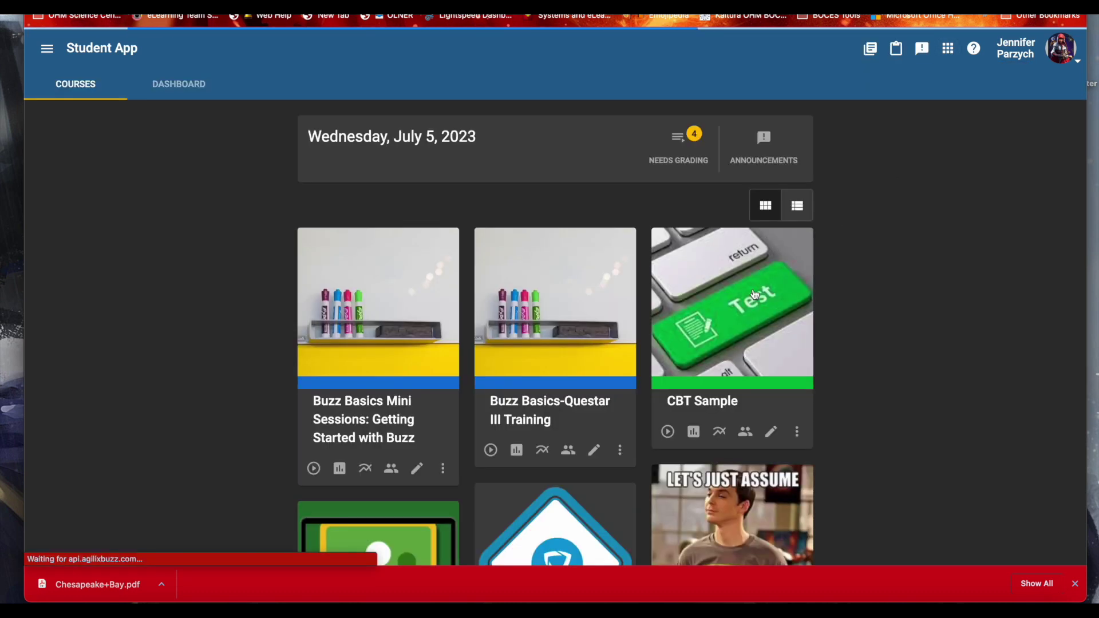
pyautogui.click(768, 432)
pyautogui.click(272, 460)
pyautogui.click(583, 295)
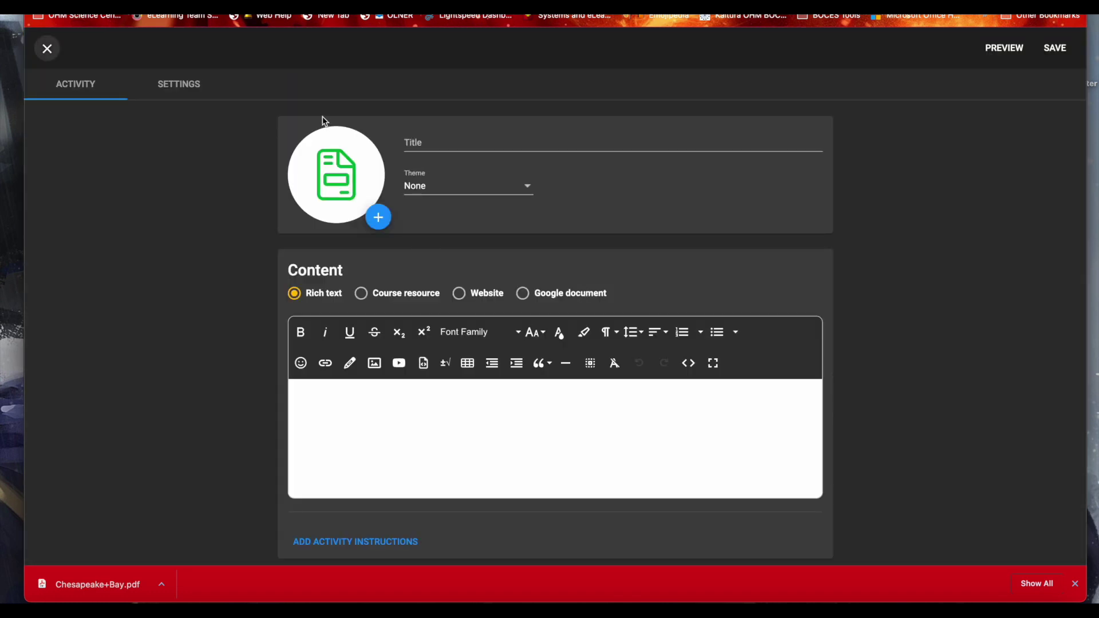
# - Allow Student annotation as a submission type in the new untitled assignment's settings
pyautogui.click(181, 86)
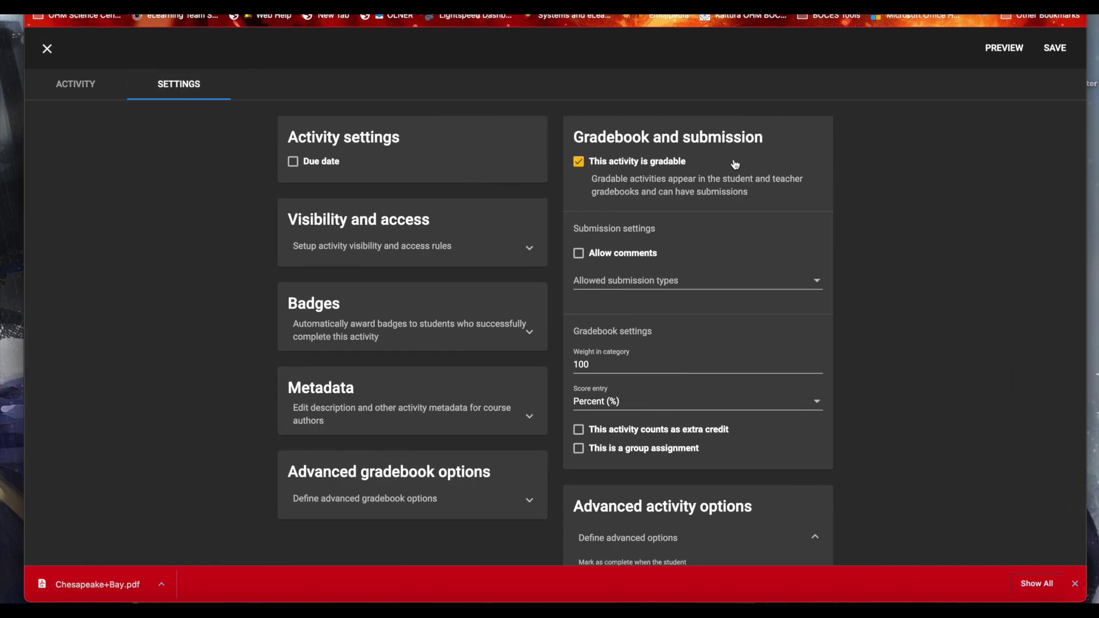
pyautogui.click(706, 289)
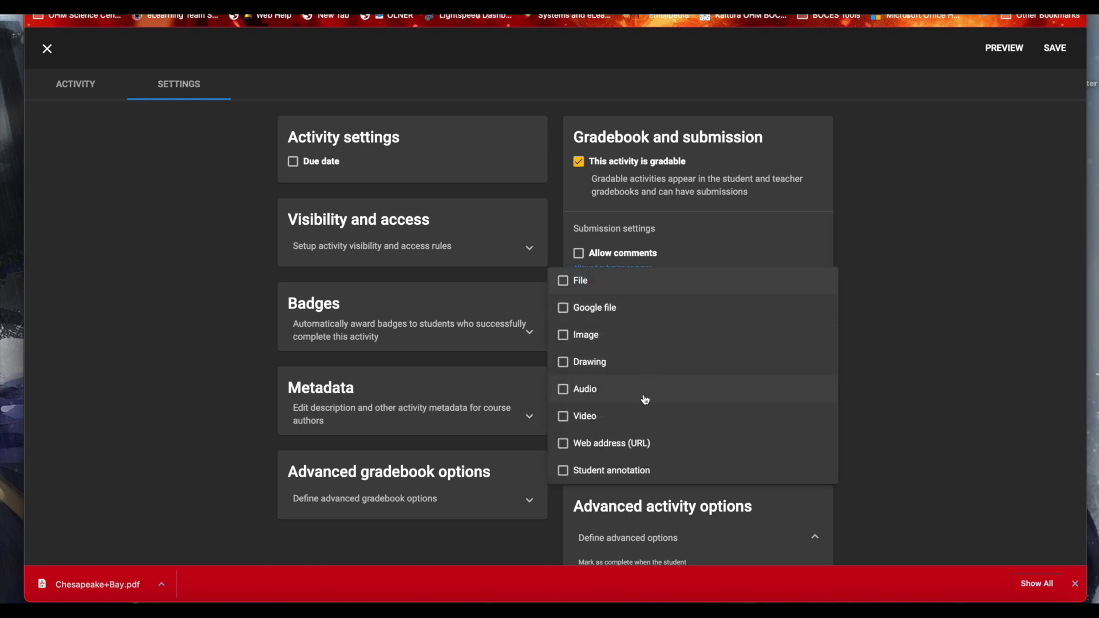
pyautogui.click(618, 471)
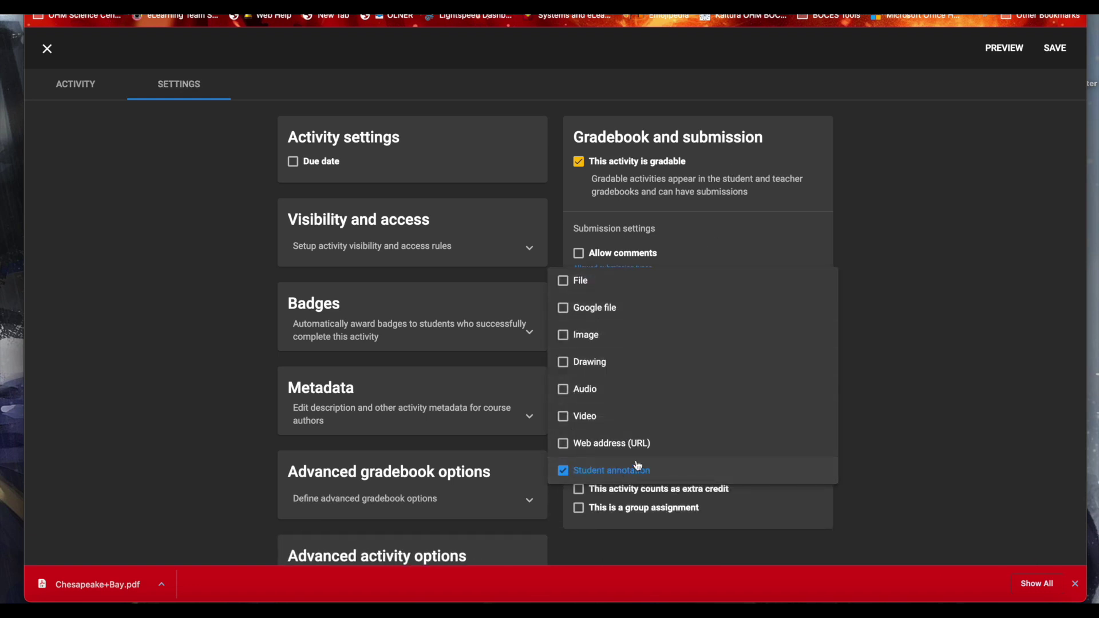
pyautogui.click(864, 340)
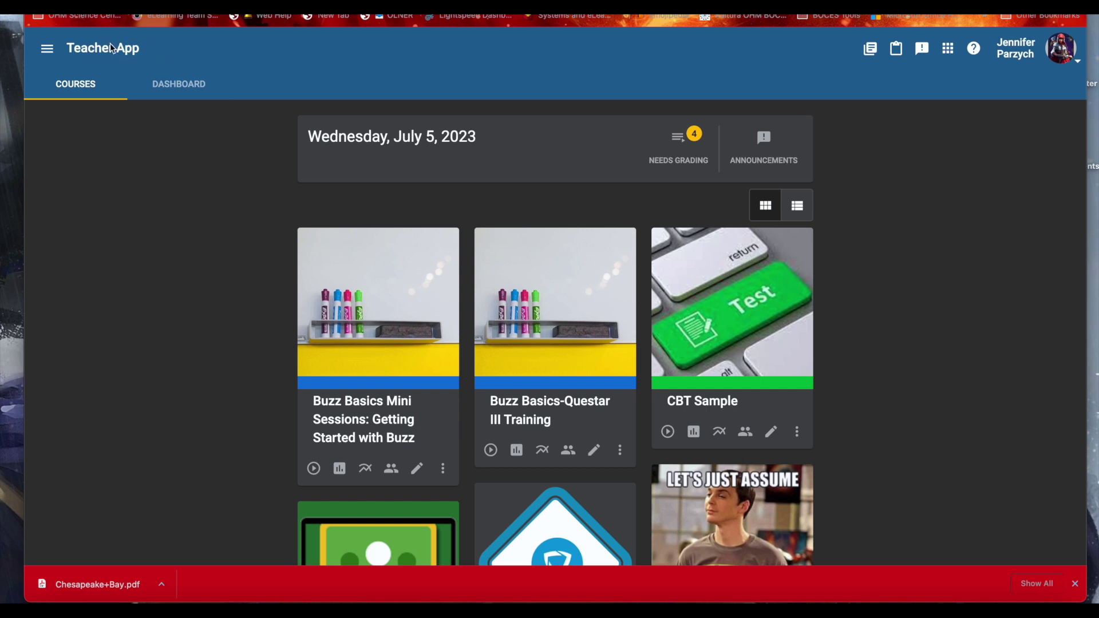
# - Add a new assignment to the CBT Sample course, titled "Test 1" and using the Activity Theme
pyautogui.click(772, 432)
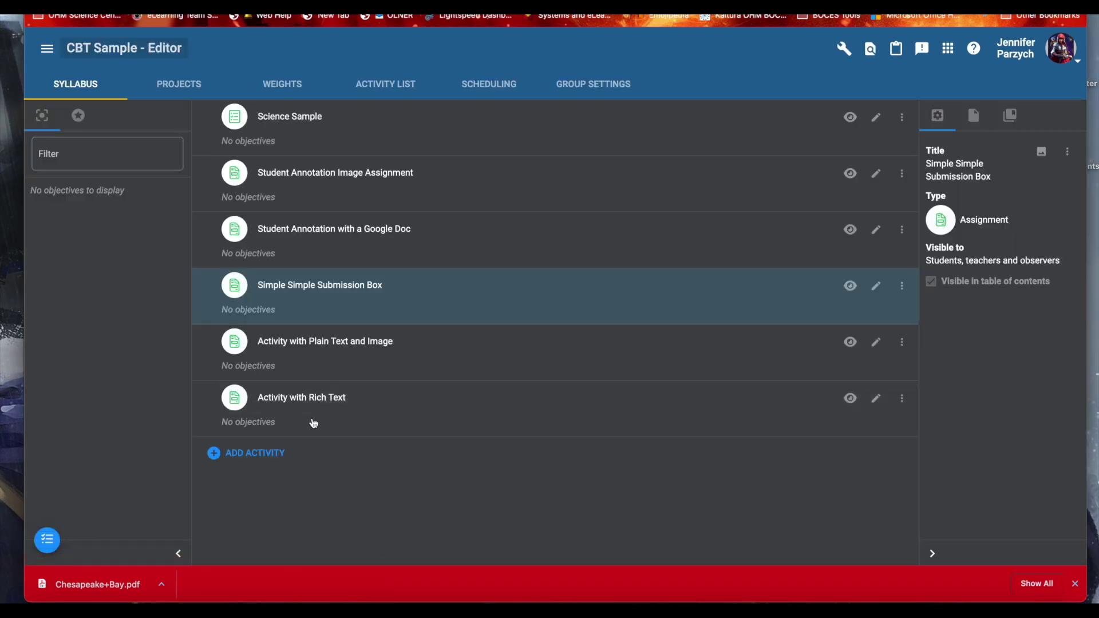
pyautogui.click(274, 454)
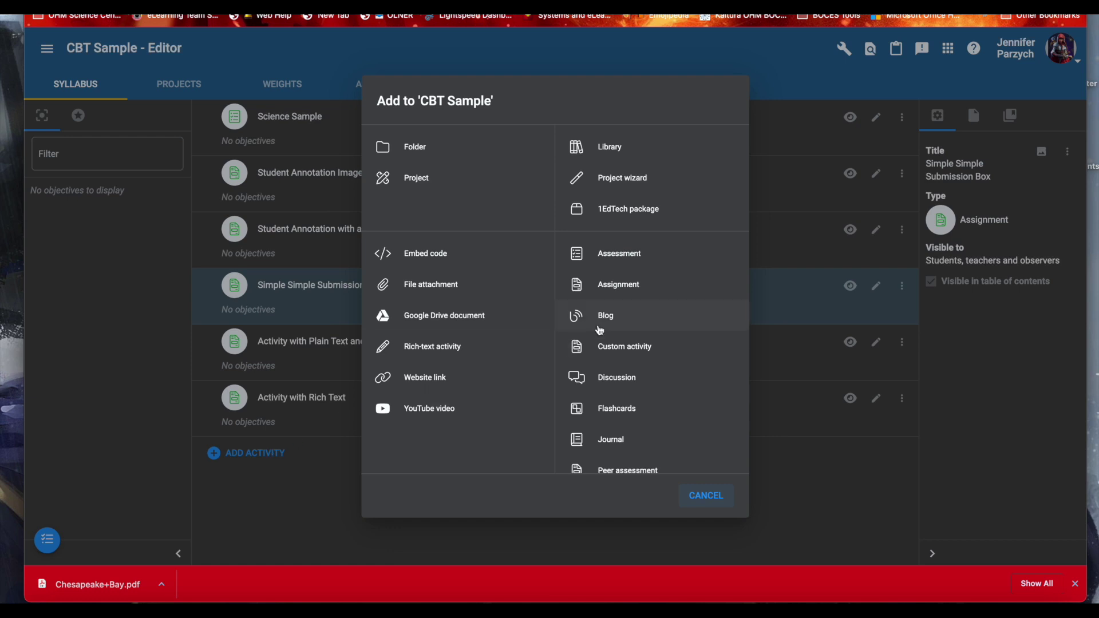
pyautogui.click(636, 291)
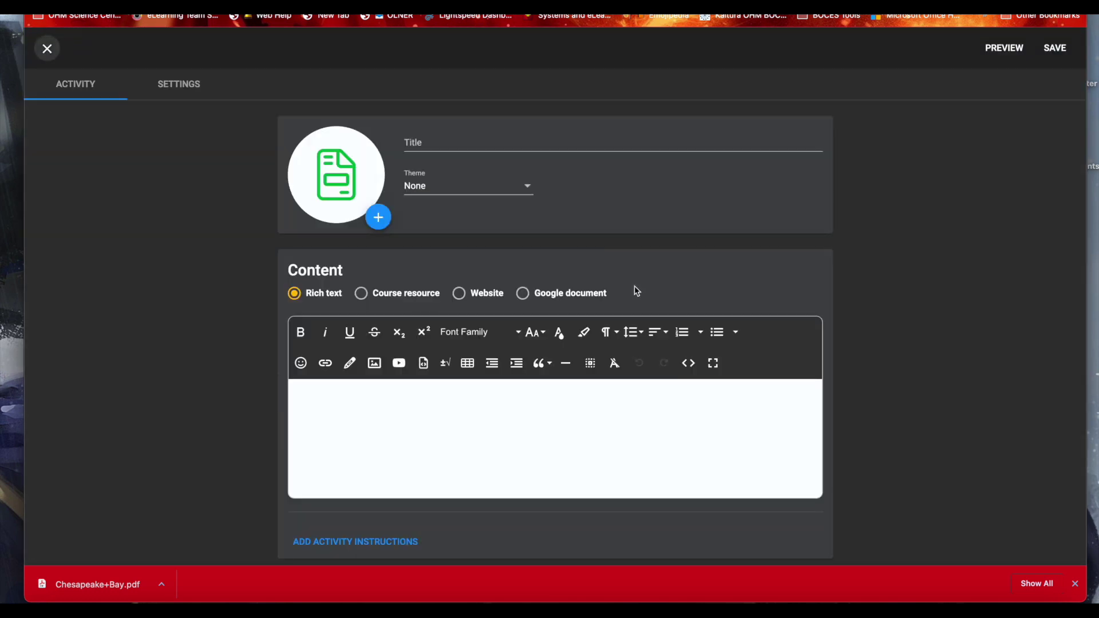
pyautogui.click(649, 138)
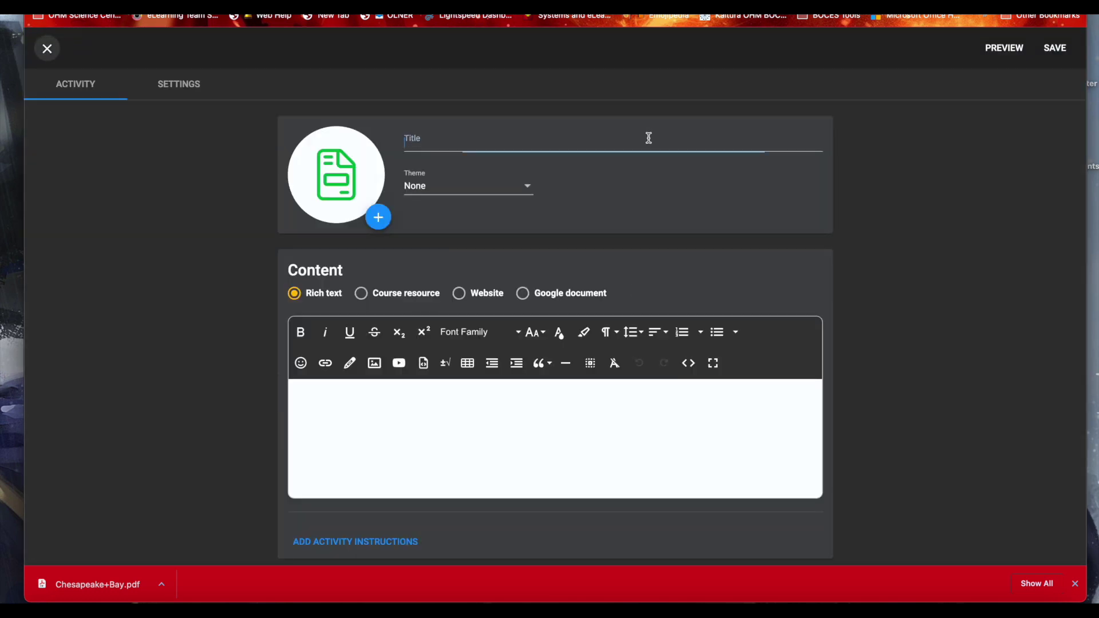
pyautogui.write('Test 1')
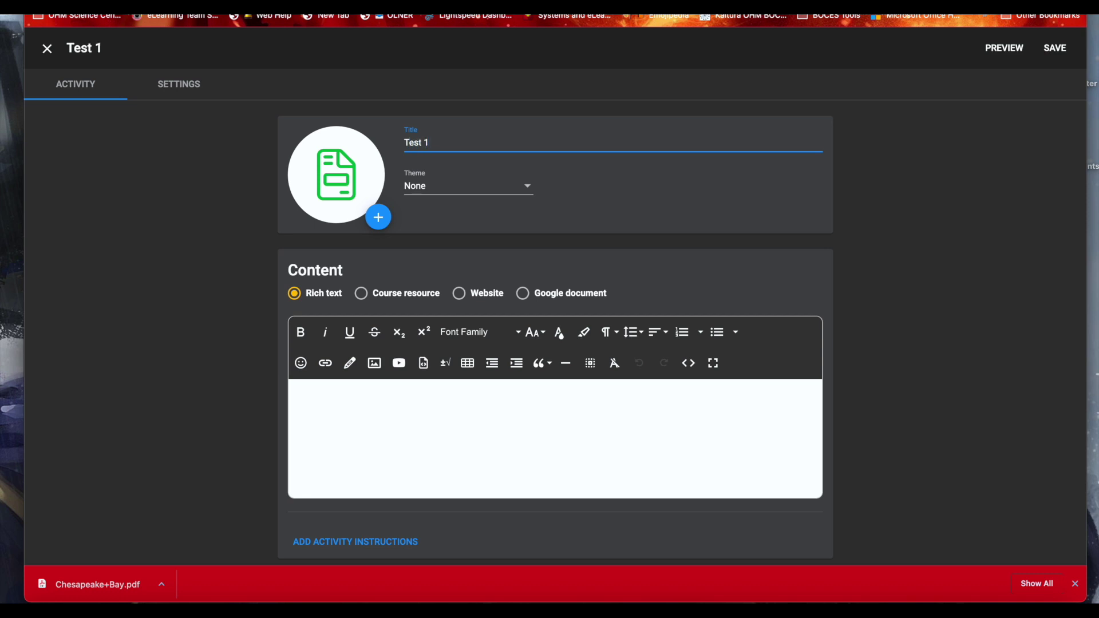
pyautogui.click(524, 187)
pyautogui.click(500, 224)
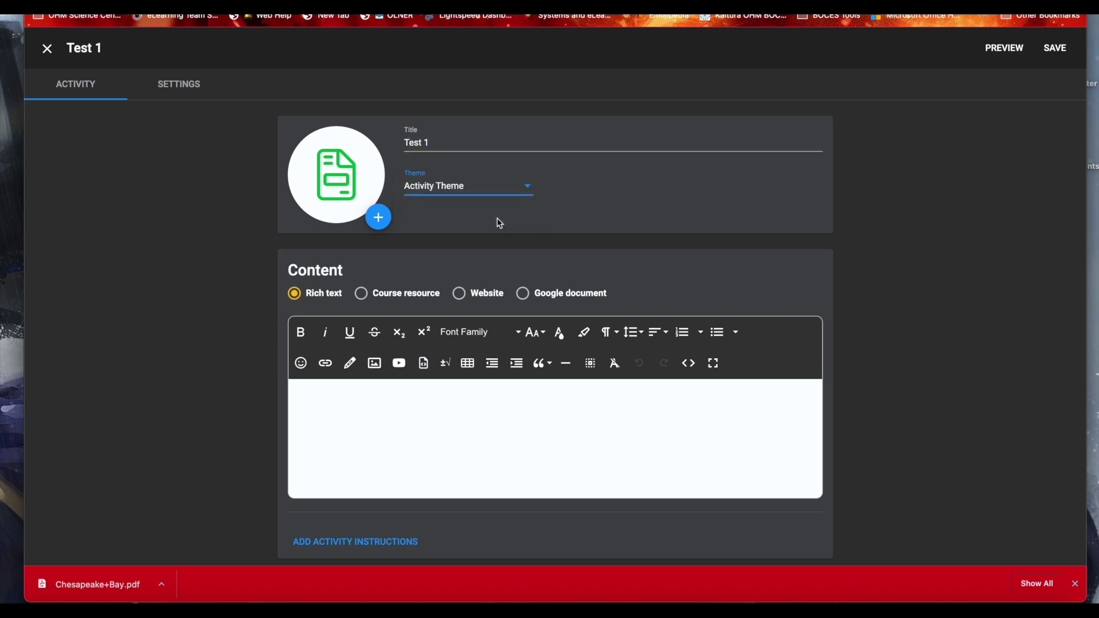
# - Enter "Directions Go Here" as the rich-text content and format it in Roboto, size 16
pyautogui.click(461, 396)
pyautogui.write('Directions Go Here')
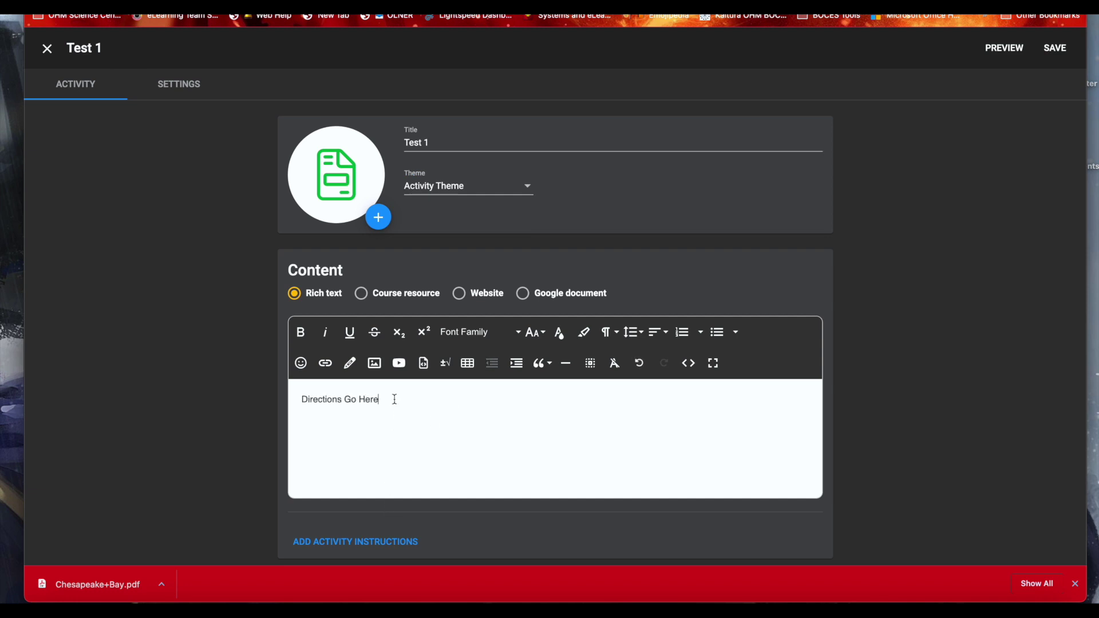
pyautogui.moveTo(384, 395); pyautogui.dragTo(300, 395)
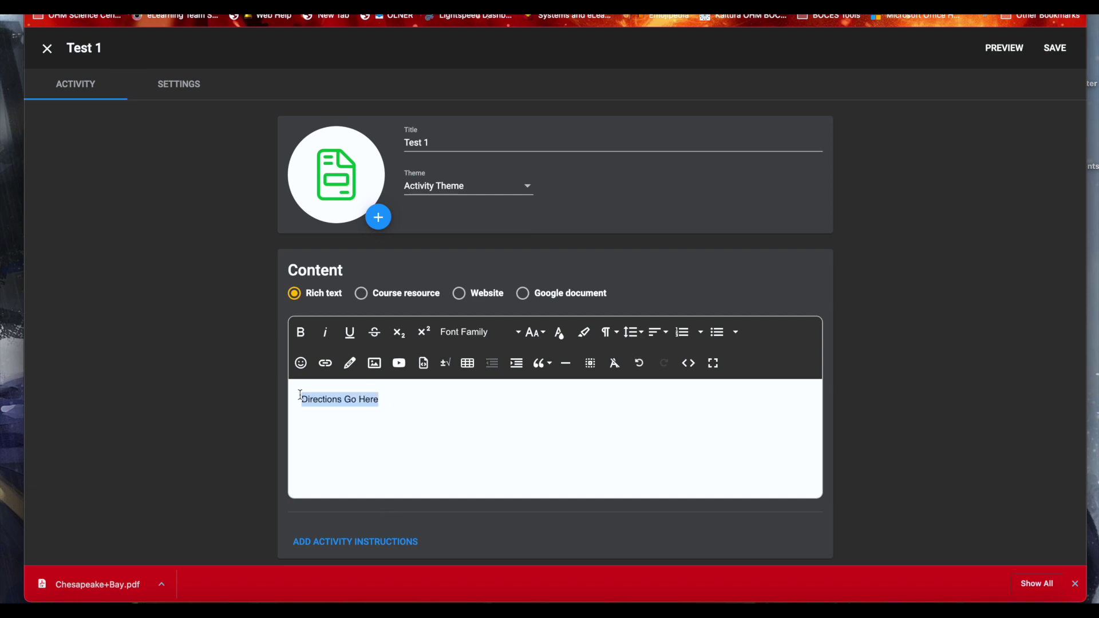
pyautogui.click(452, 335)
pyautogui.click(480, 416)
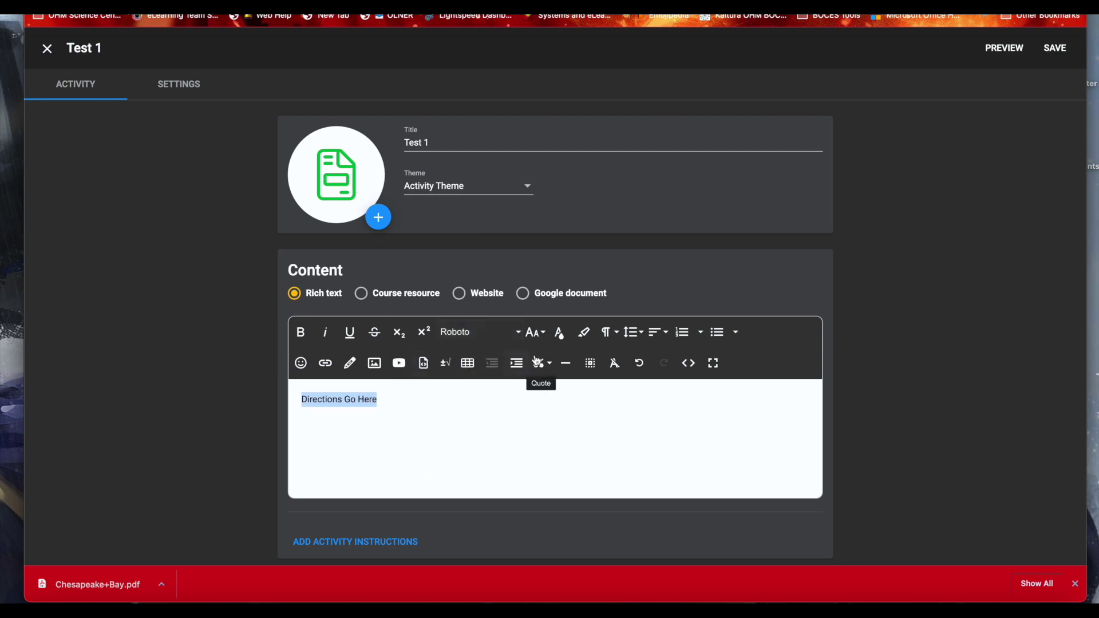
pyautogui.click(543, 333)
pyautogui.click(542, 381)
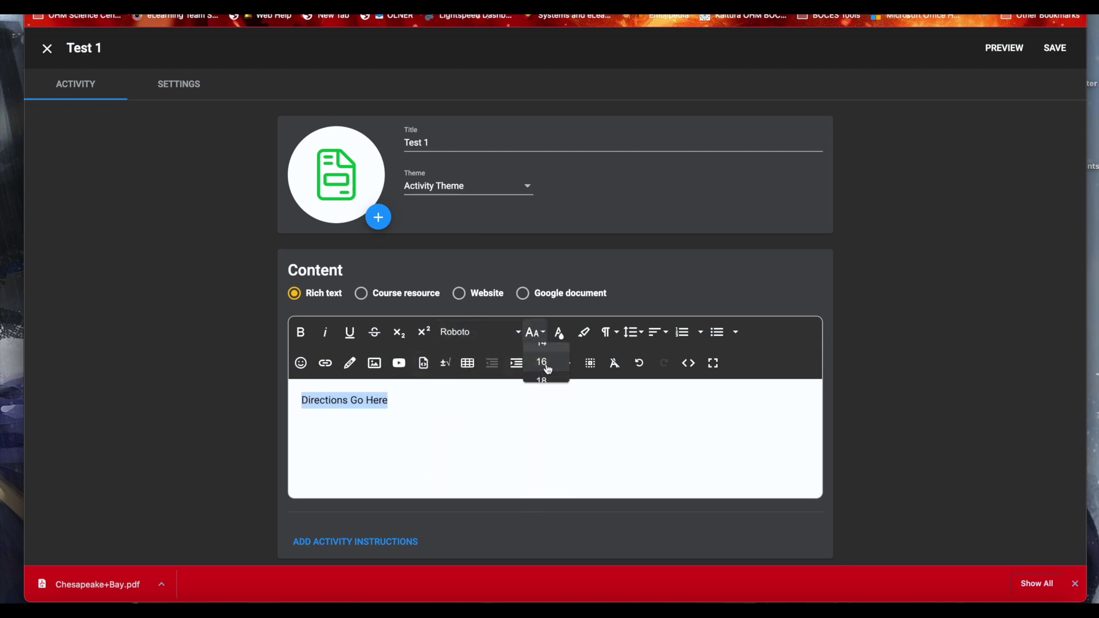
pyautogui.click(519, 420)
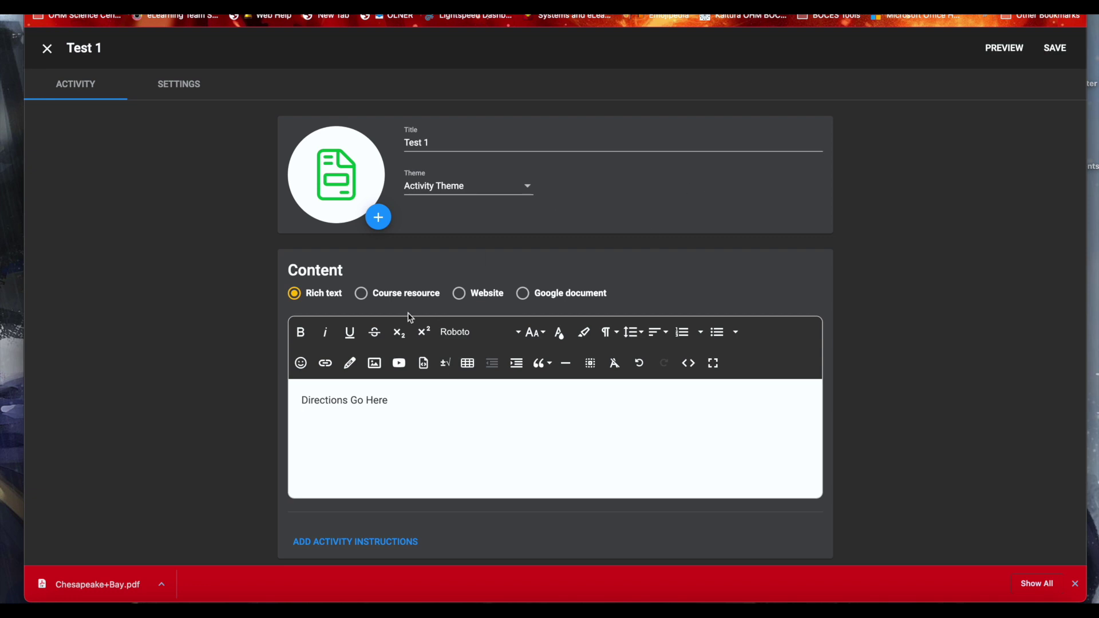
# - Try allowing plain-text comments in the submission settings of Test 1 and turn comments back off
pyautogui.click(185, 90)
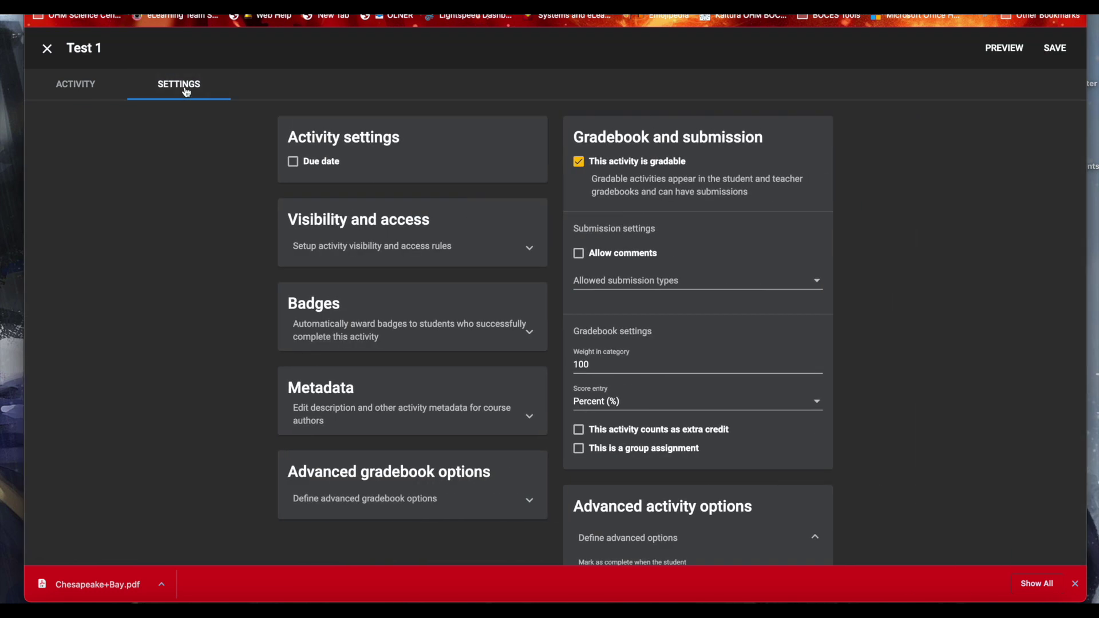
pyautogui.click(578, 257)
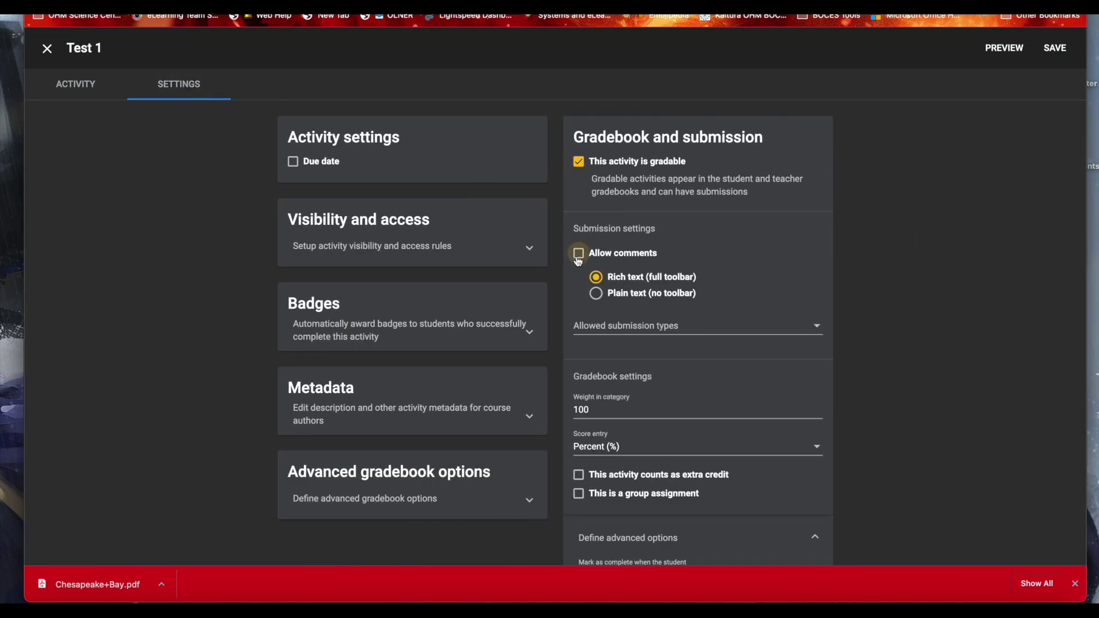
pyautogui.click(660, 296)
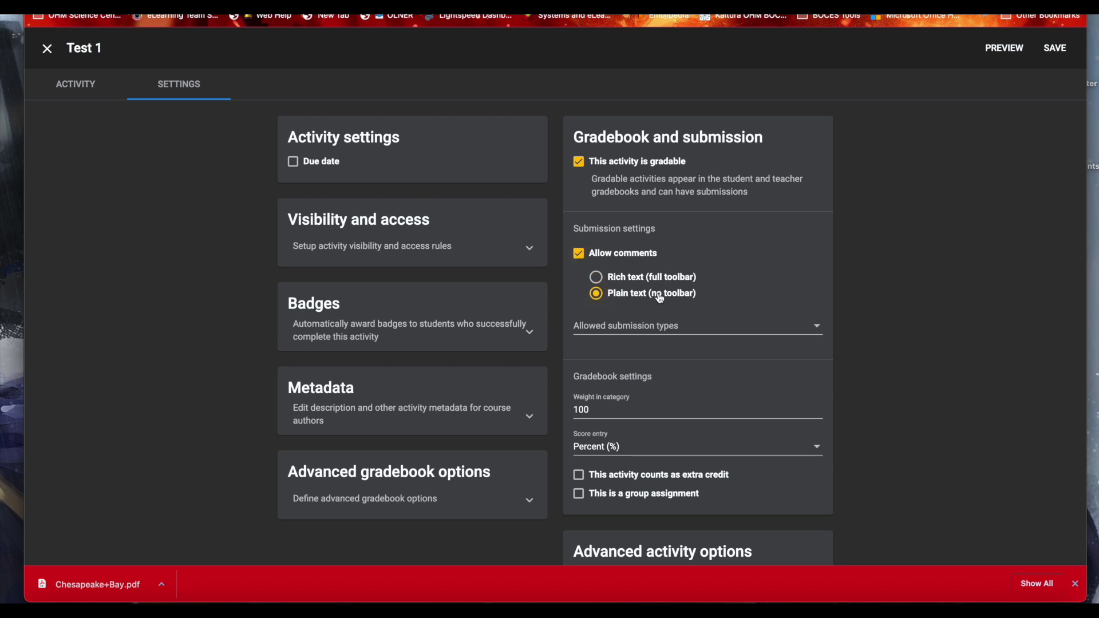
pyautogui.click(579, 254)
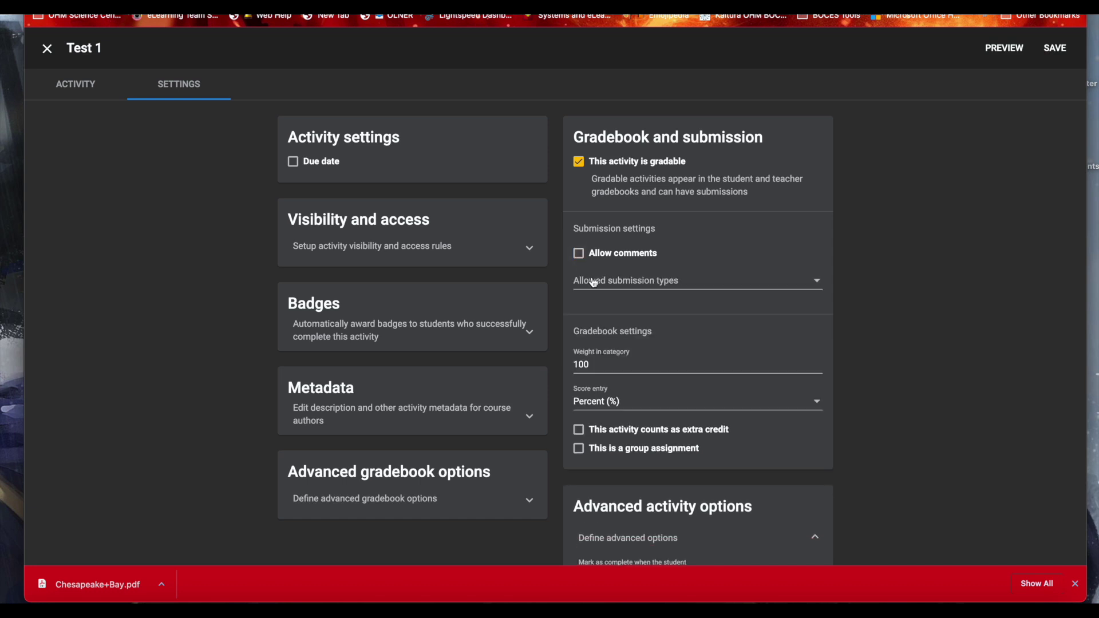
# - After trying Drawing, allow Audio as a submission type and save the Test 1 assignment
pyautogui.click(594, 282)
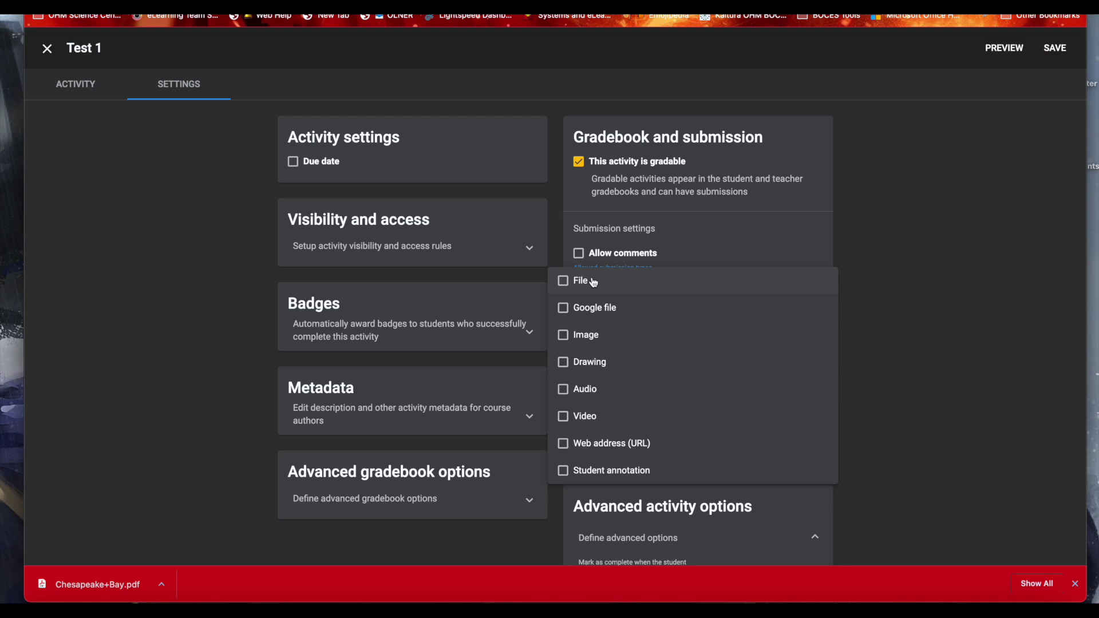
pyautogui.click(564, 363)
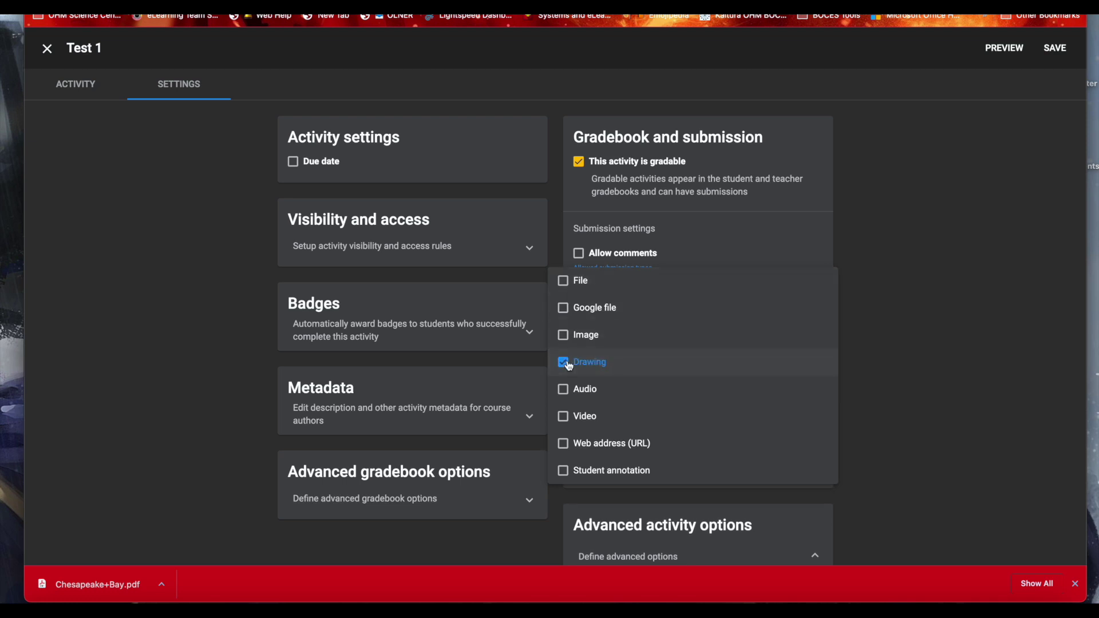
pyautogui.click(567, 364)
pyautogui.click(561, 395)
pyautogui.click(1061, 49)
pyautogui.click(1062, 60)
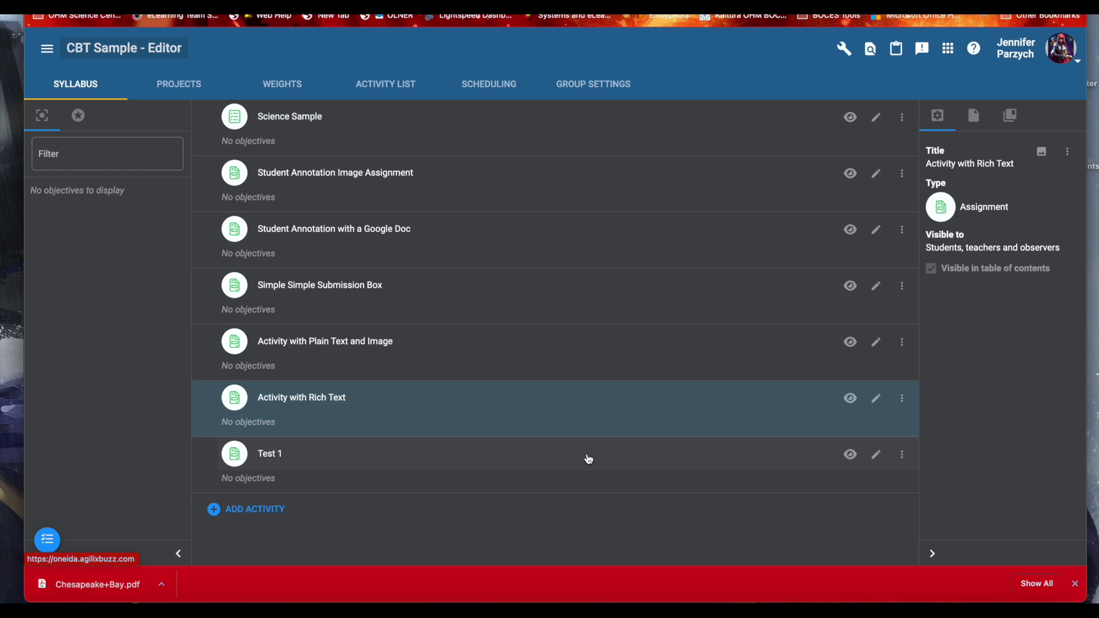
# - Switch to the Student App, start the CBT Sample course, and open the Simple Simple Submission Box activity
pyautogui.click(948, 51)
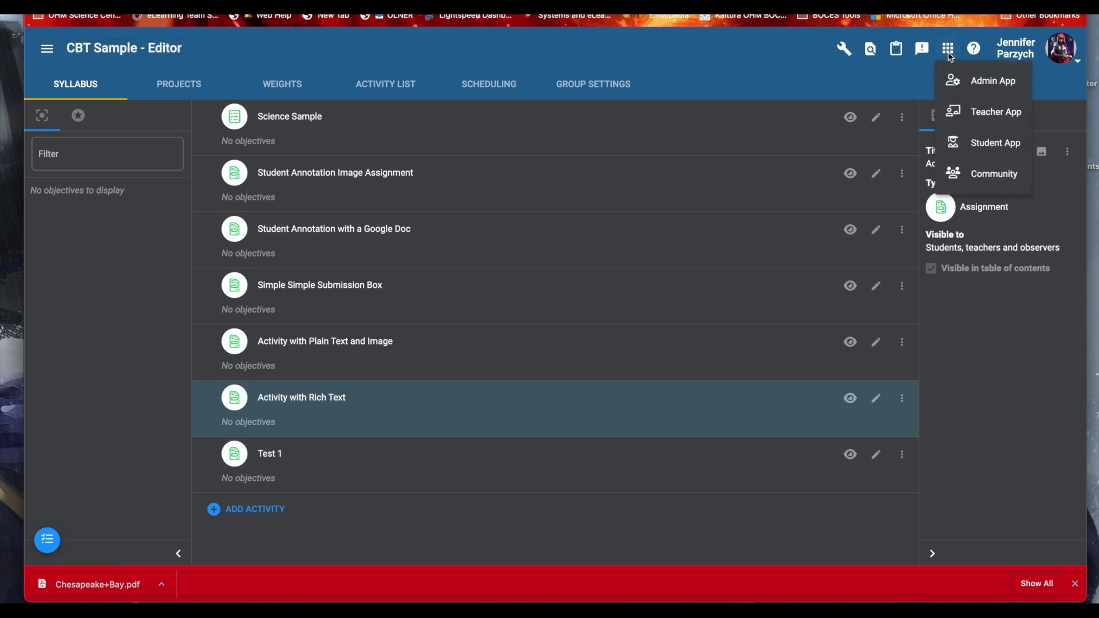
pyautogui.click(972, 145)
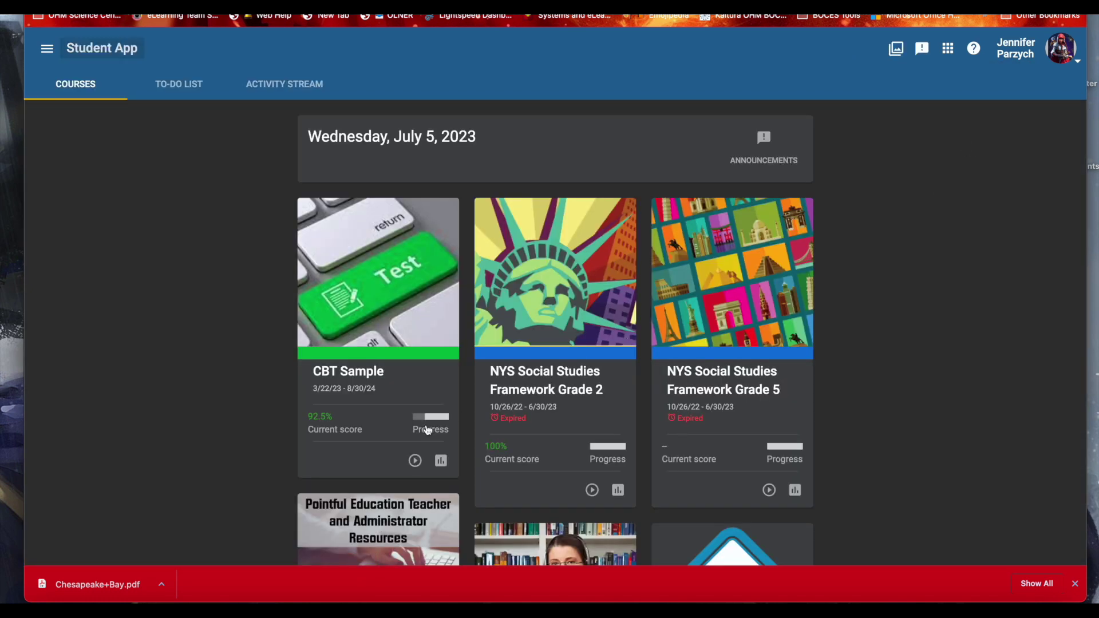
pyautogui.click(414, 462)
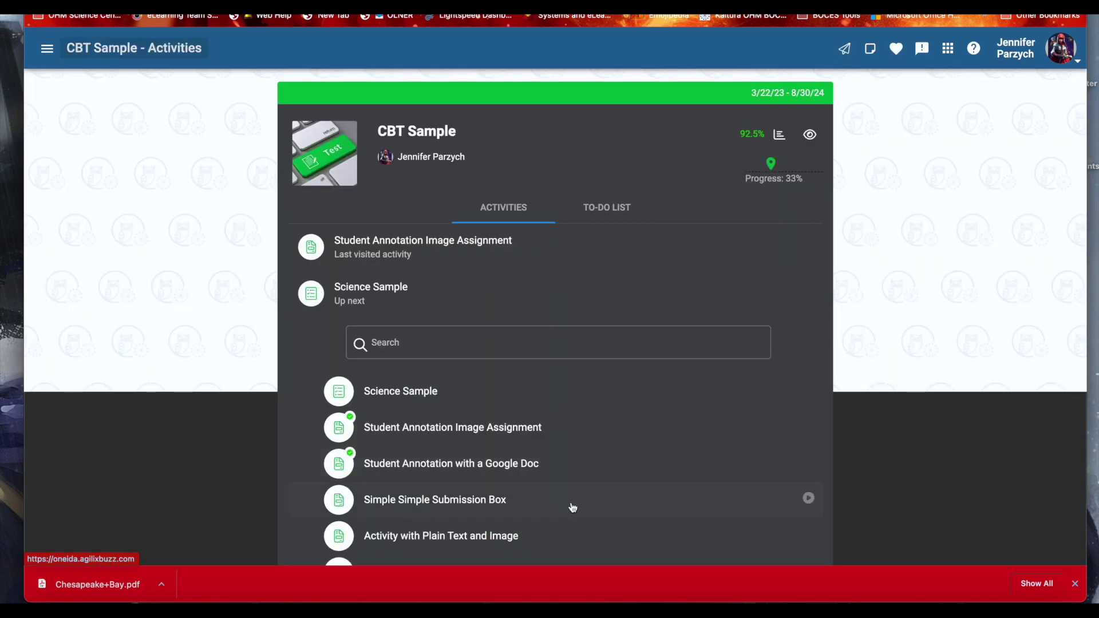
pyautogui.scroll(-1, 571, 507)
pyautogui.scroll(-1, 572, 508)
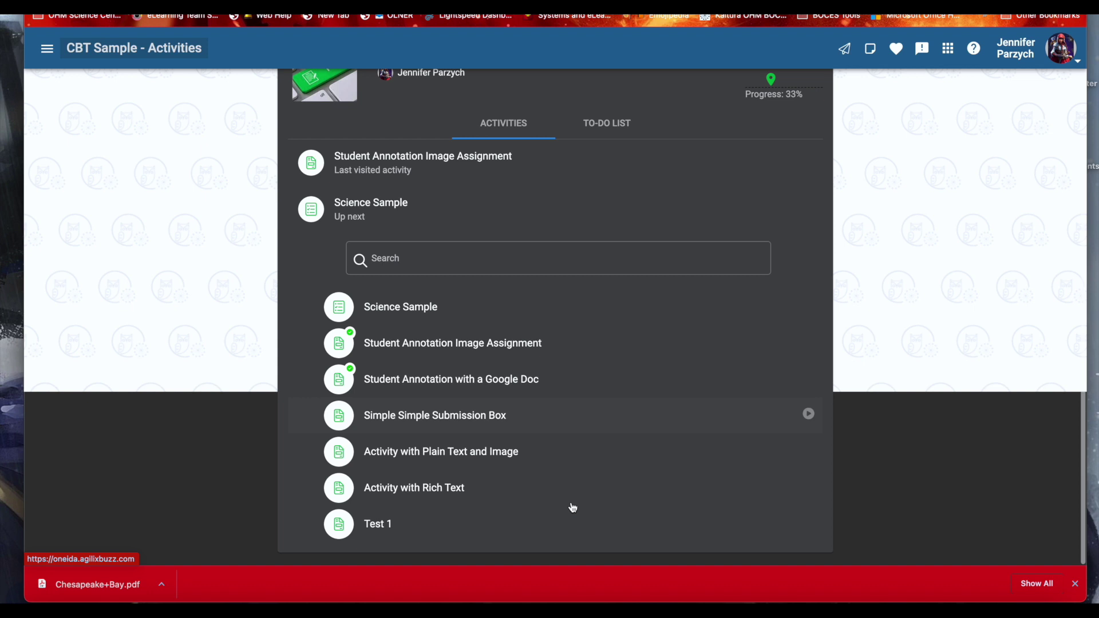
pyautogui.click(512, 421)
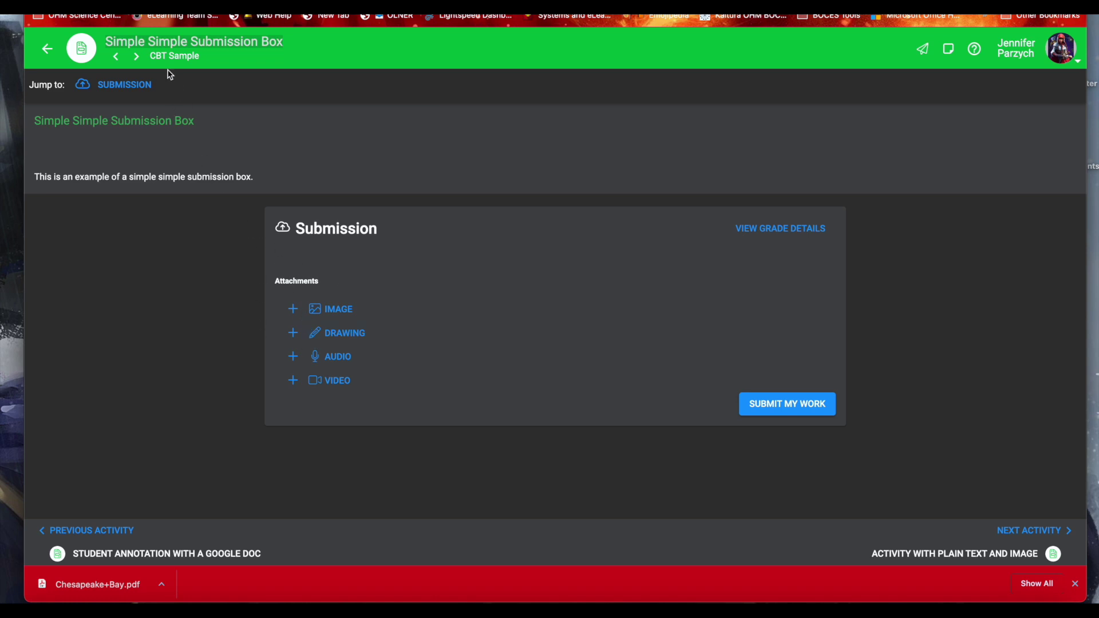
# - Go to the Activity with Plain Text and Image and enter the comment "Today's lesson was about bugs."
pyautogui.click(137, 57)
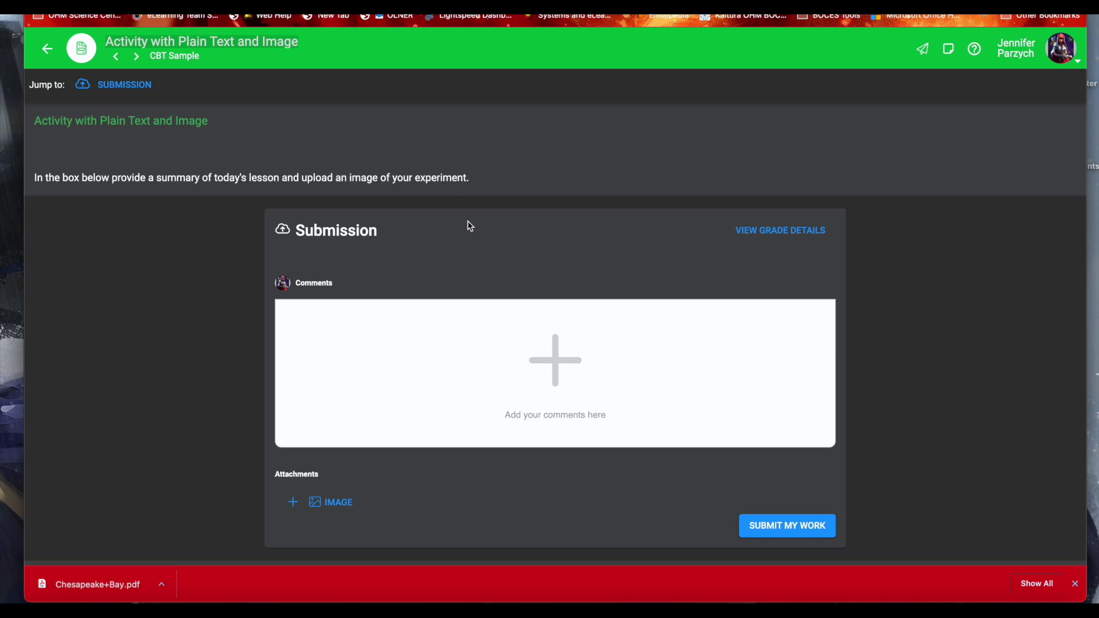
pyautogui.click(555, 361)
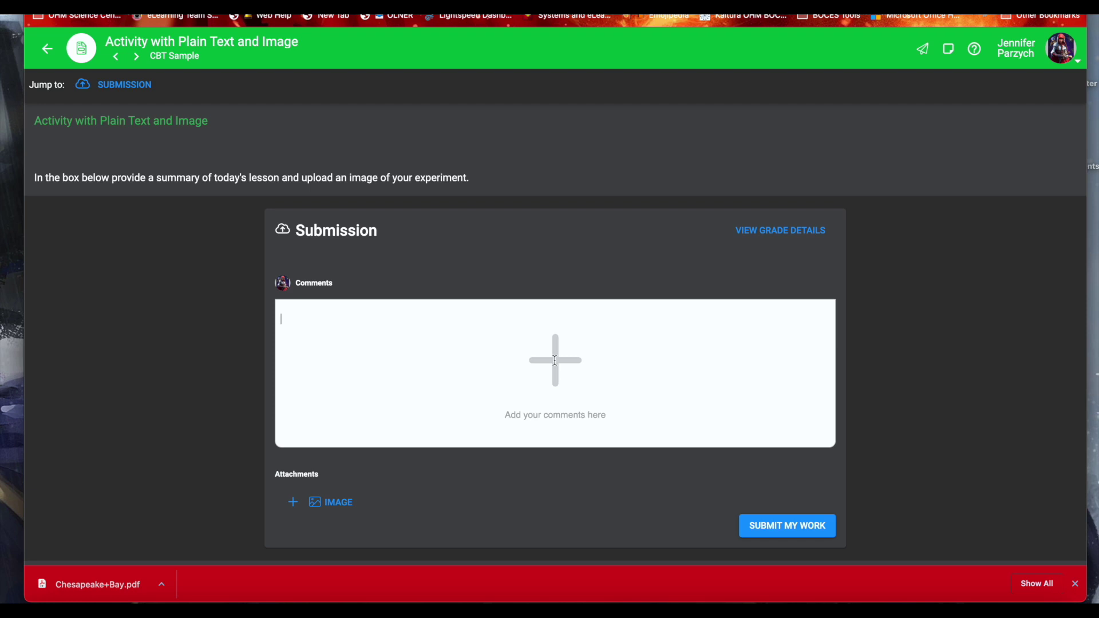
pyautogui.write("Today's lesson was about bugs.")
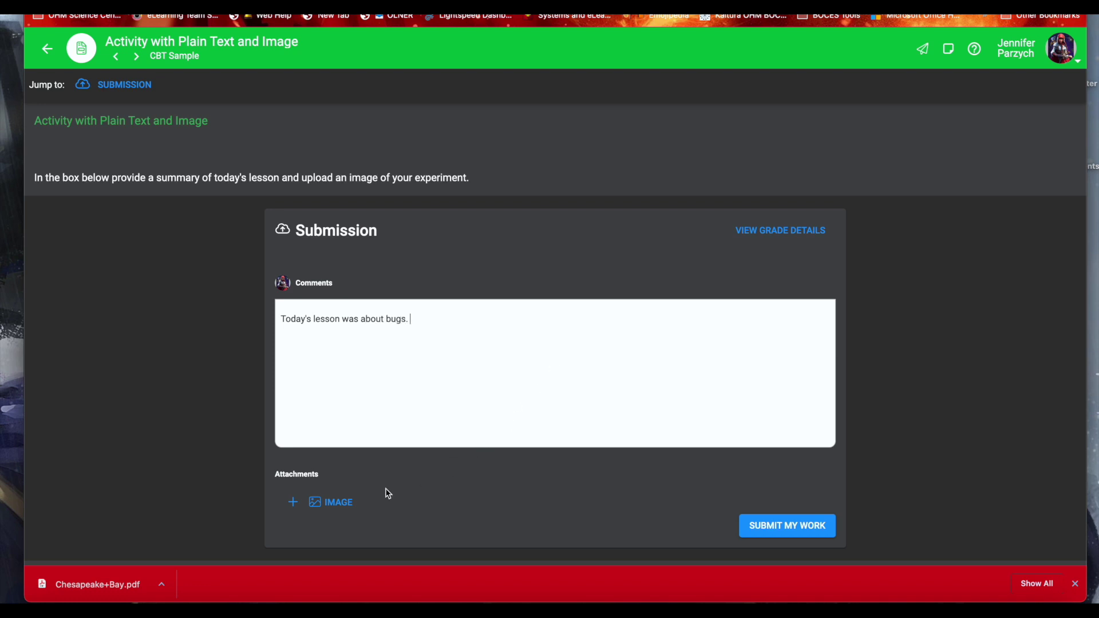
# - Attach an image to the submission by allowing camera access, capturing a photo of the paper, and uploading it
pyautogui.click(347, 504)
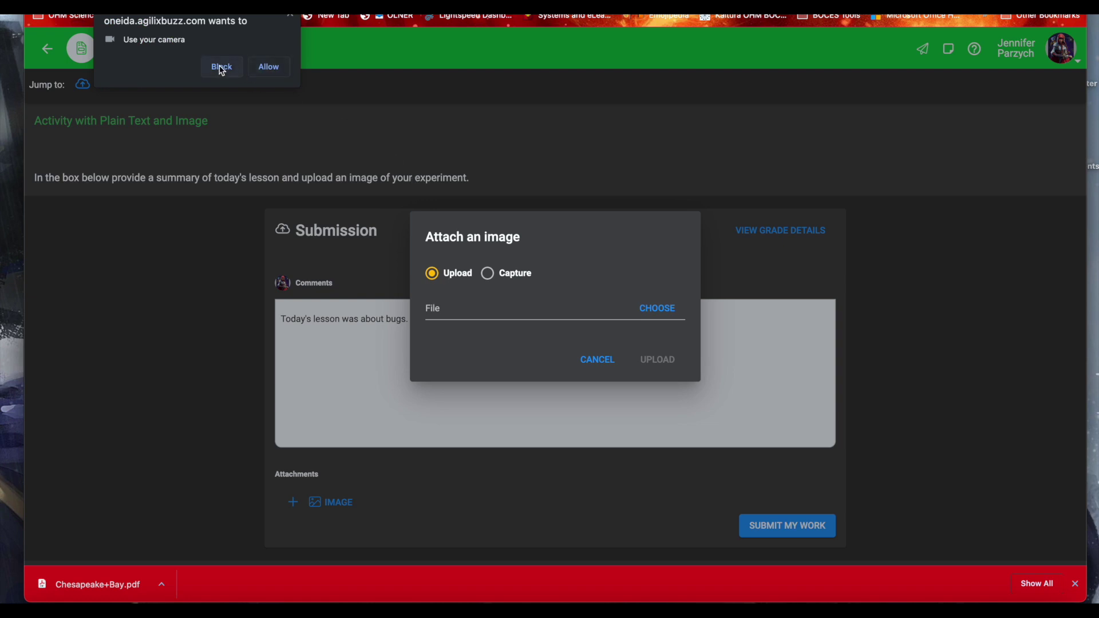
pyautogui.click(275, 67)
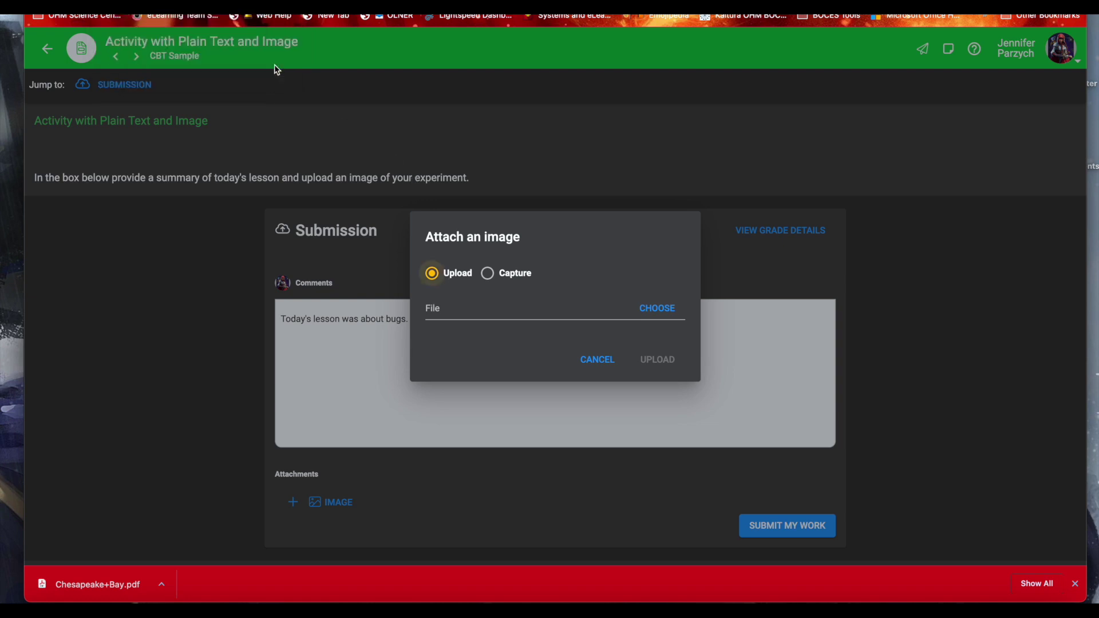
pyautogui.click(513, 274)
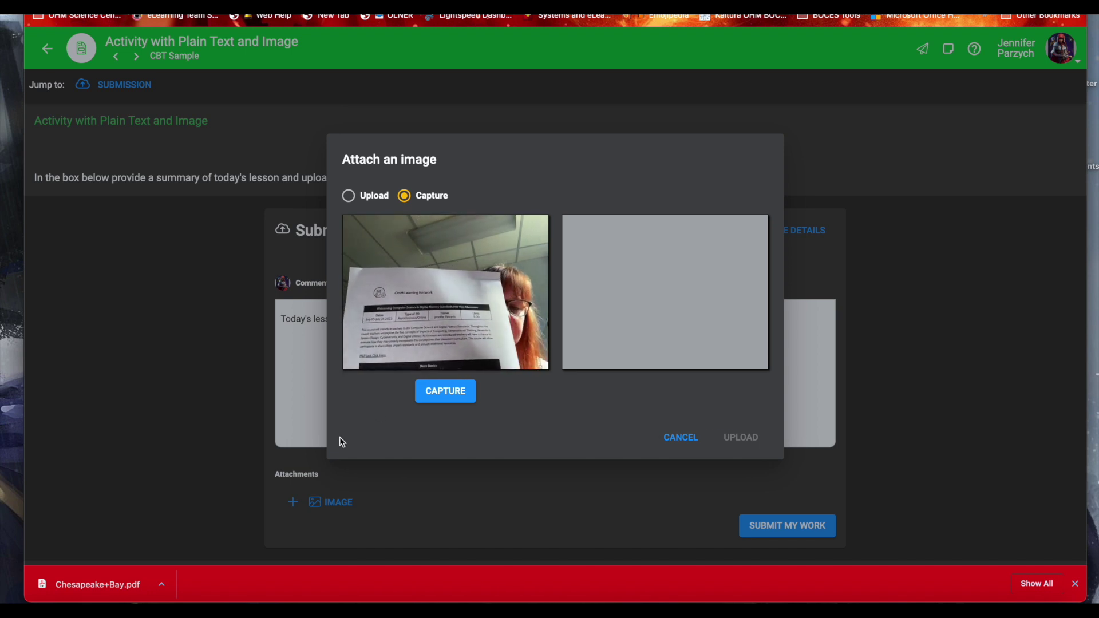
pyautogui.click(461, 395)
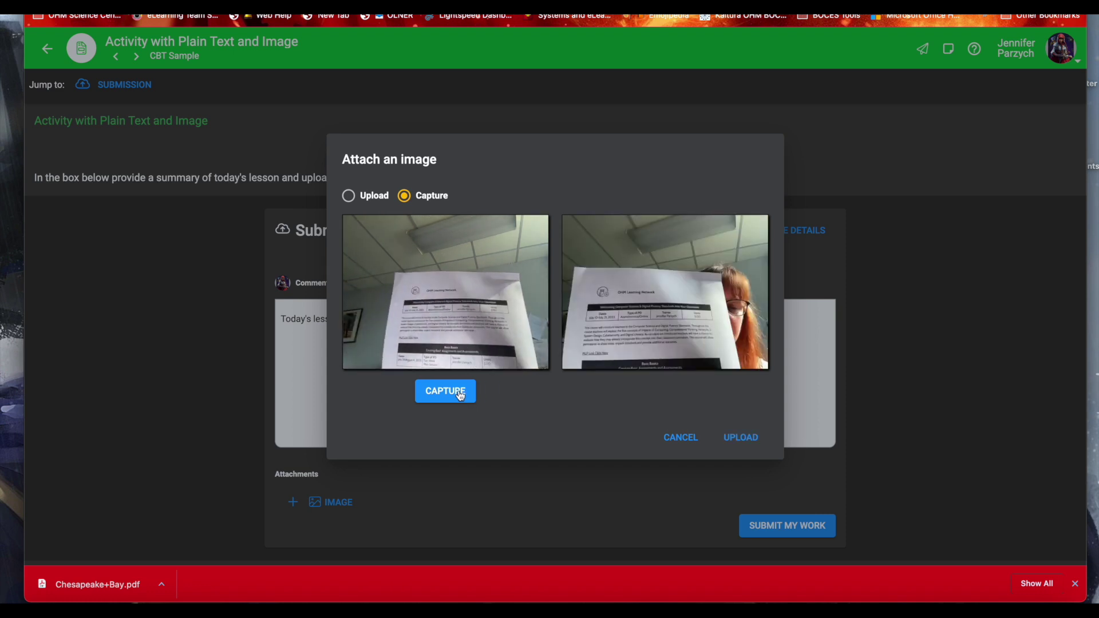
pyautogui.click(741, 438)
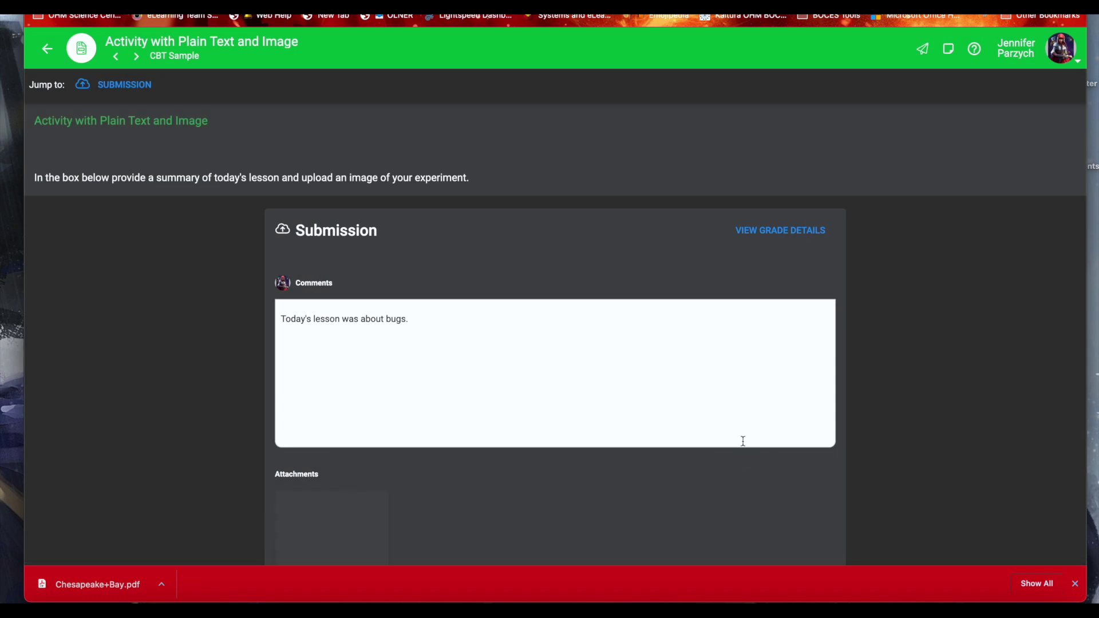
# - Submit the comment and captured image for the Activity with Plain Text and Image
pyautogui.scroll(-3, 596, 508)
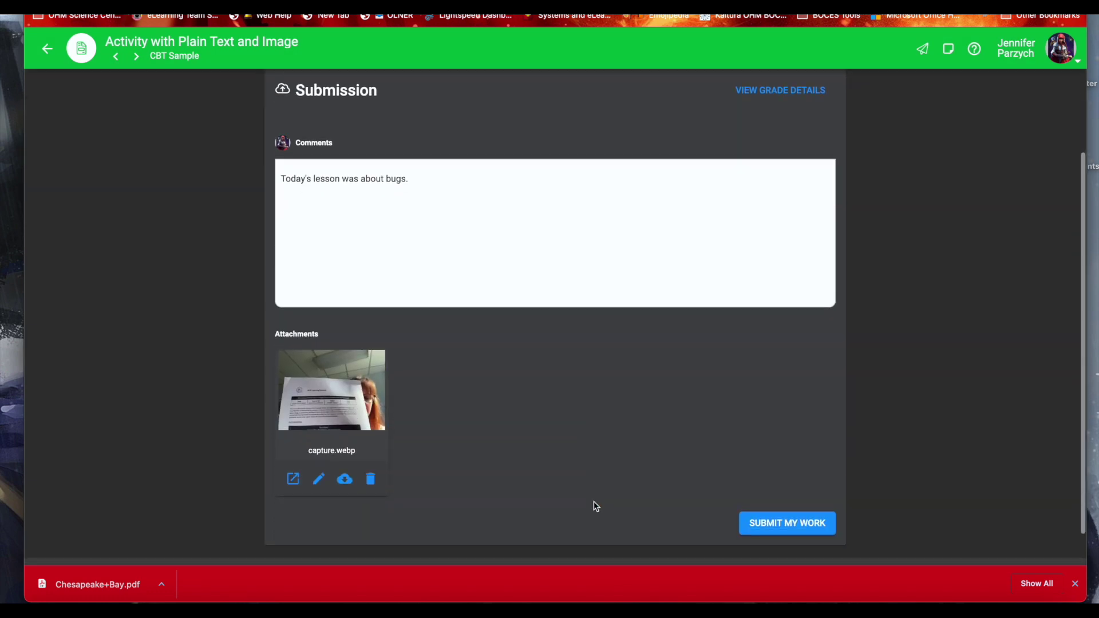
pyautogui.click(833, 524)
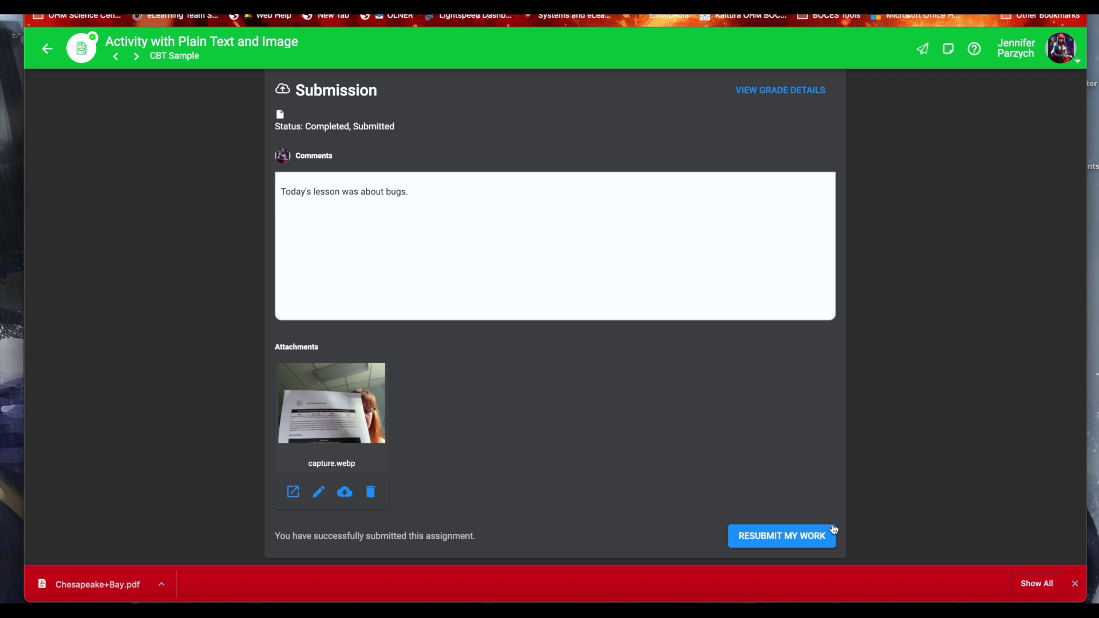
# - Look at the comment editor's formatting tools in Activity with Rich Text and at the submission options in Test 1
pyautogui.click(138, 57)
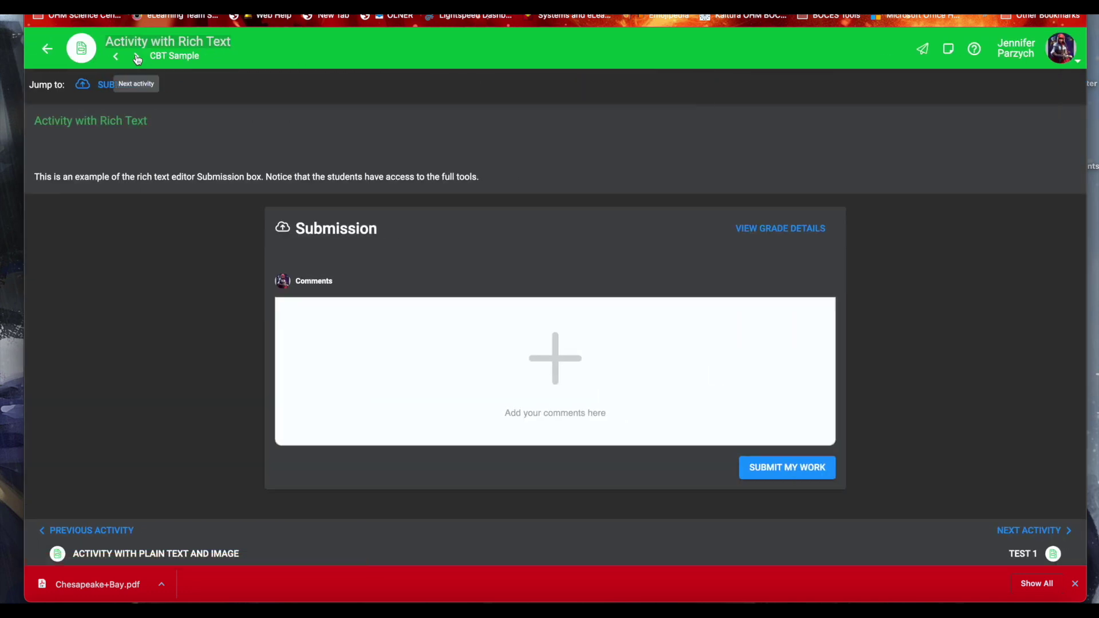
pyautogui.click(546, 362)
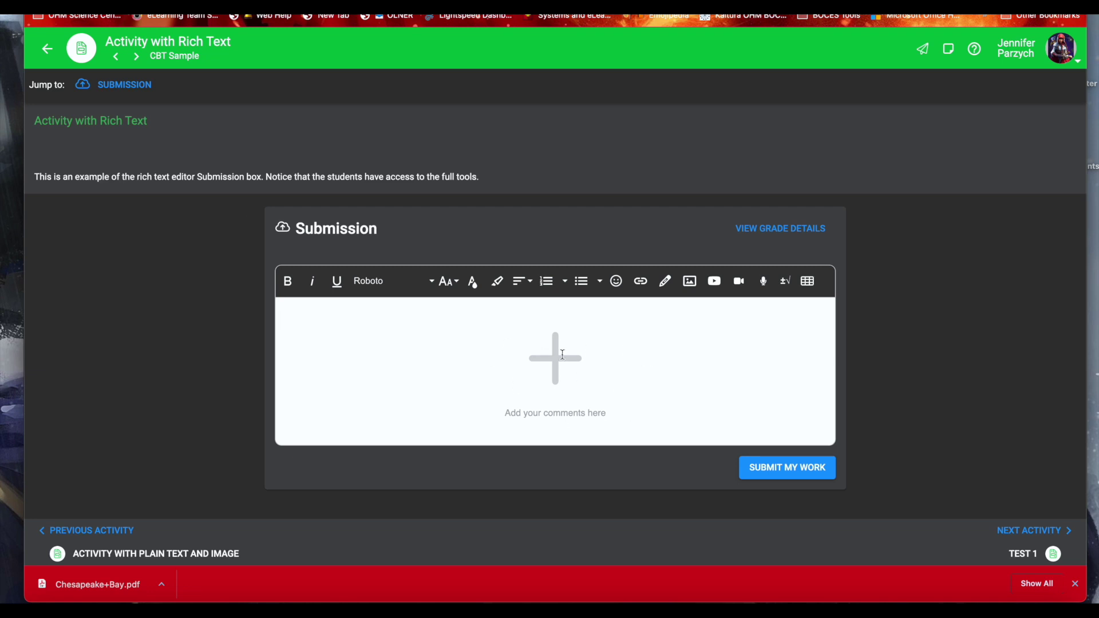
pyautogui.click(135, 55)
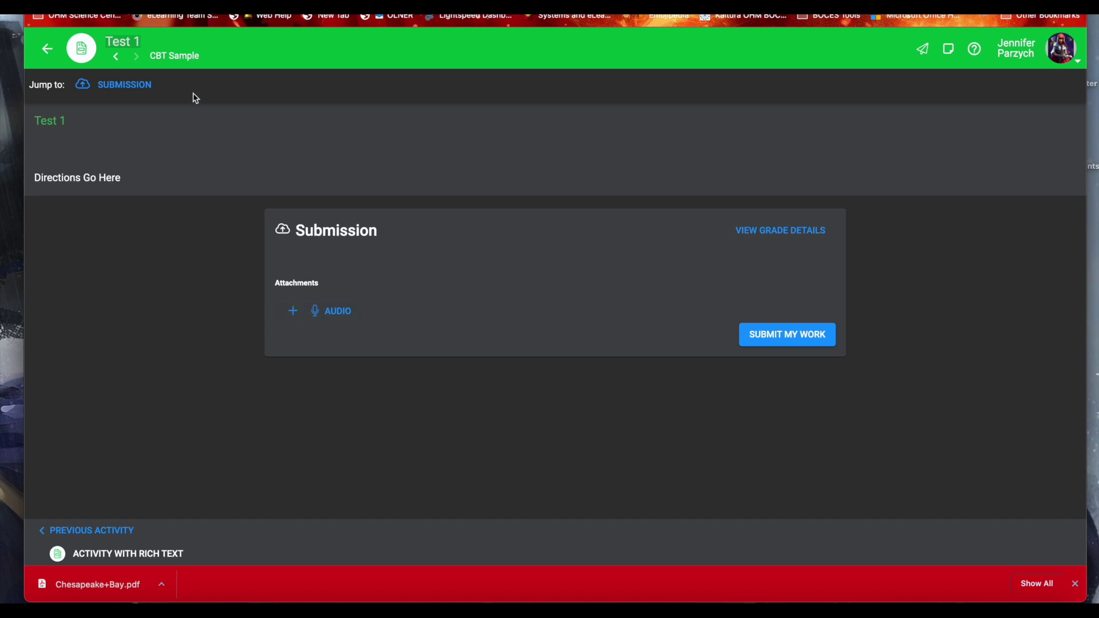
# - Leave the student activity, switch to the Teacher App, and open the CBT Sample course in the editor
pyautogui.click(47, 49)
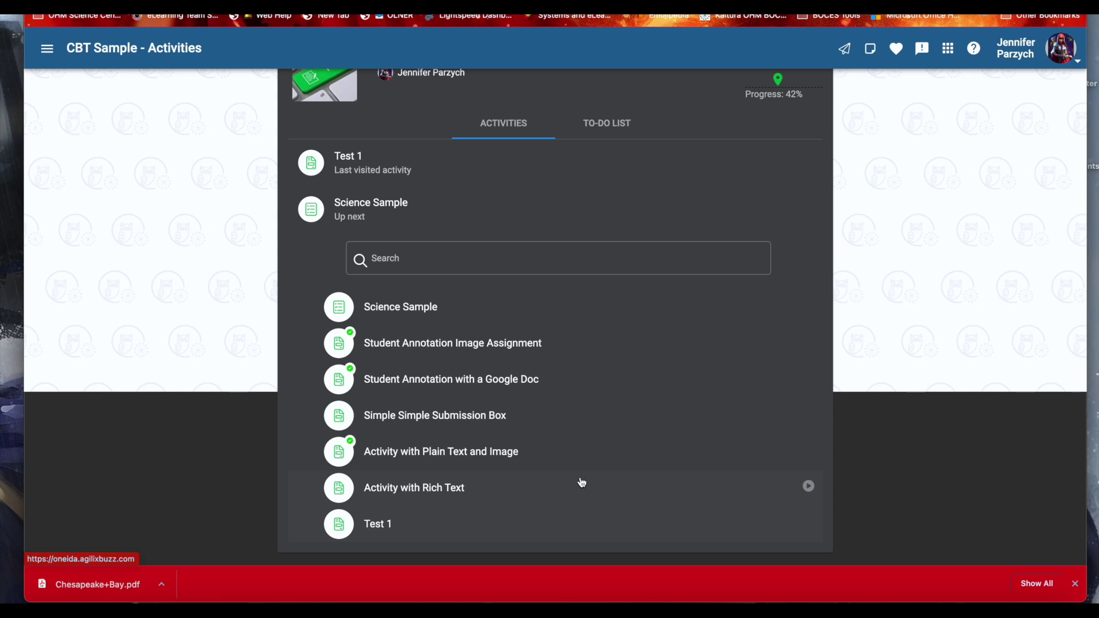
pyautogui.click(949, 51)
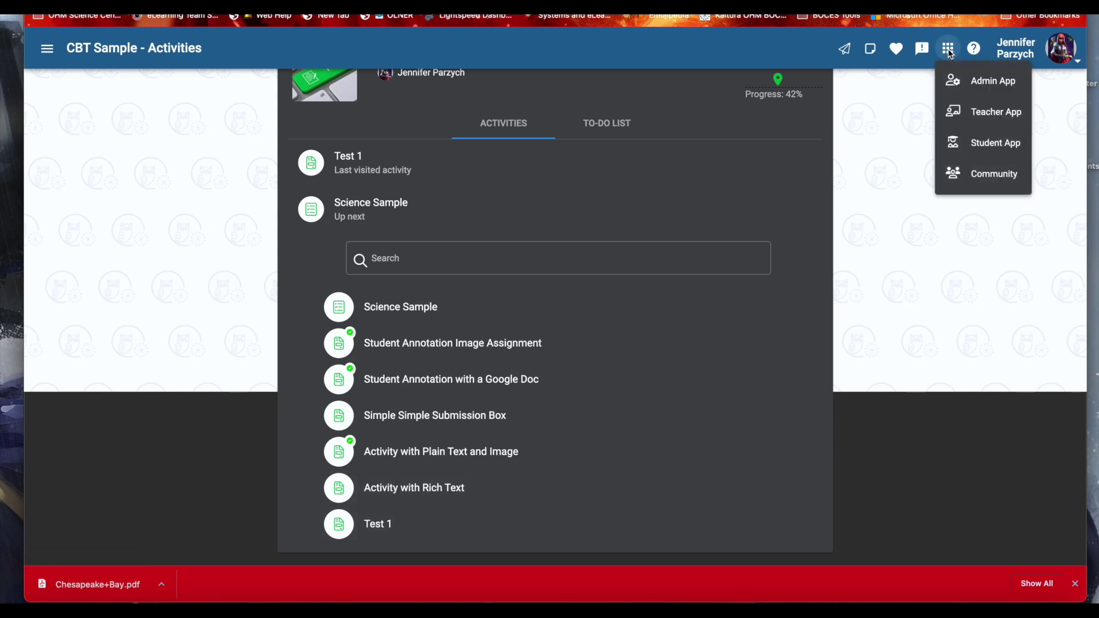
pyautogui.click(981, 116)
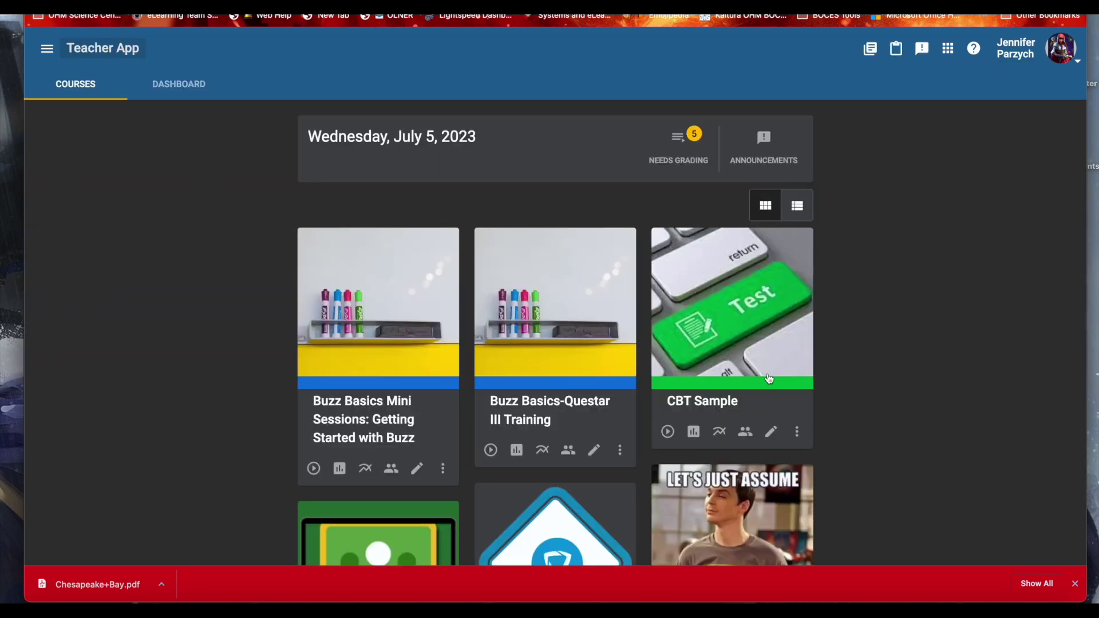
pyautogui.click(771, 434)
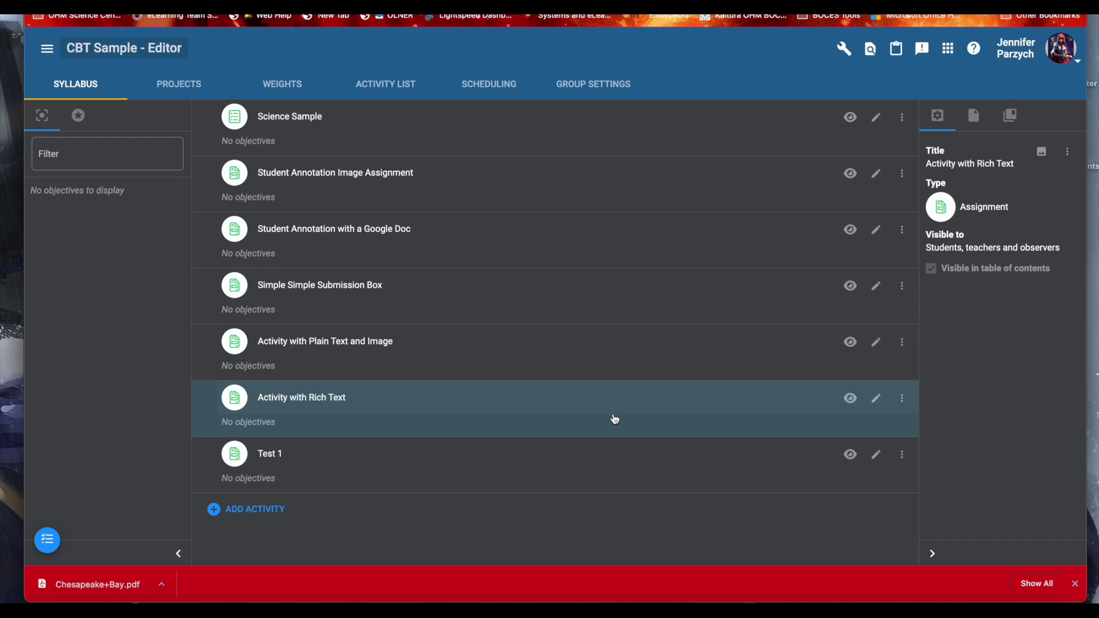
# - Review the comment setting and allowed submission types of Activity with Rich Text, then save the assignment
pyautogui.click(877, 405)
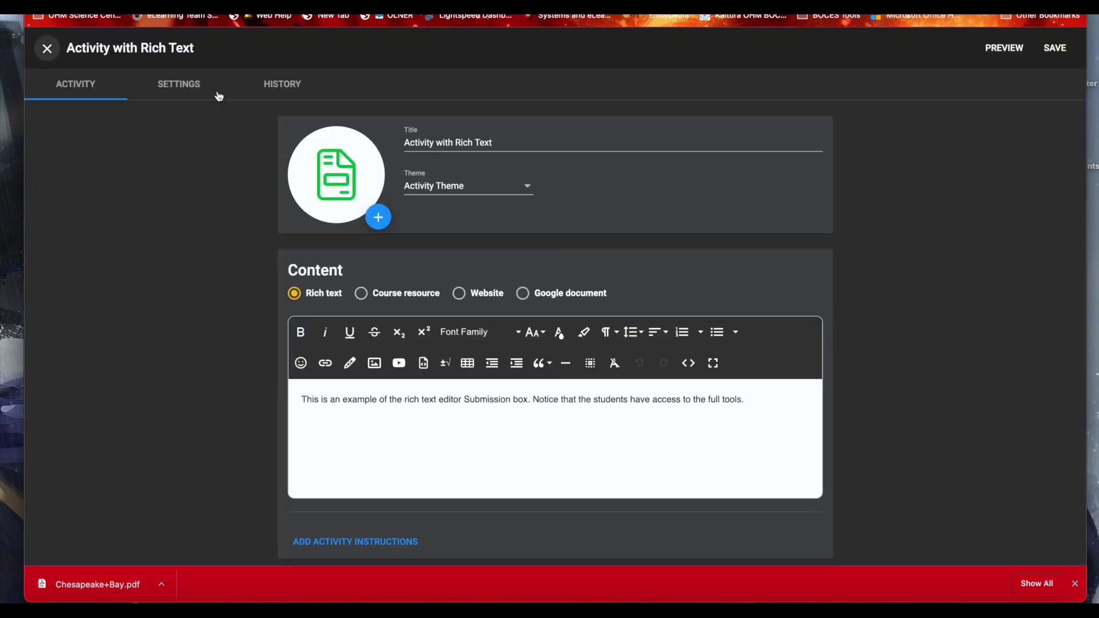
pyautogui.click(196, 88)
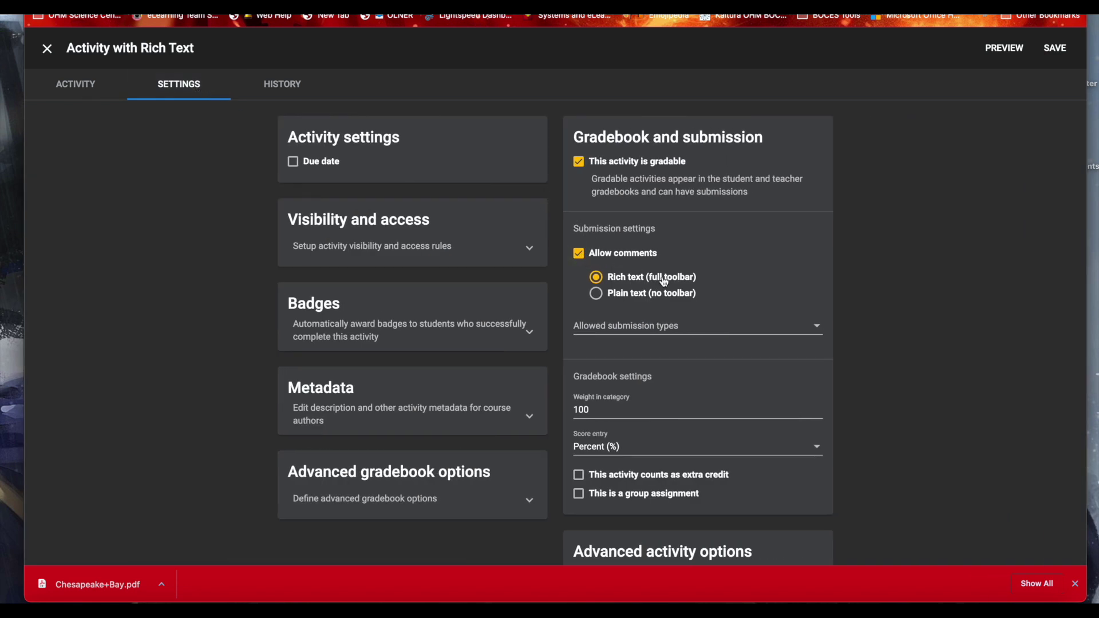
pyautogui.click(717, 330)
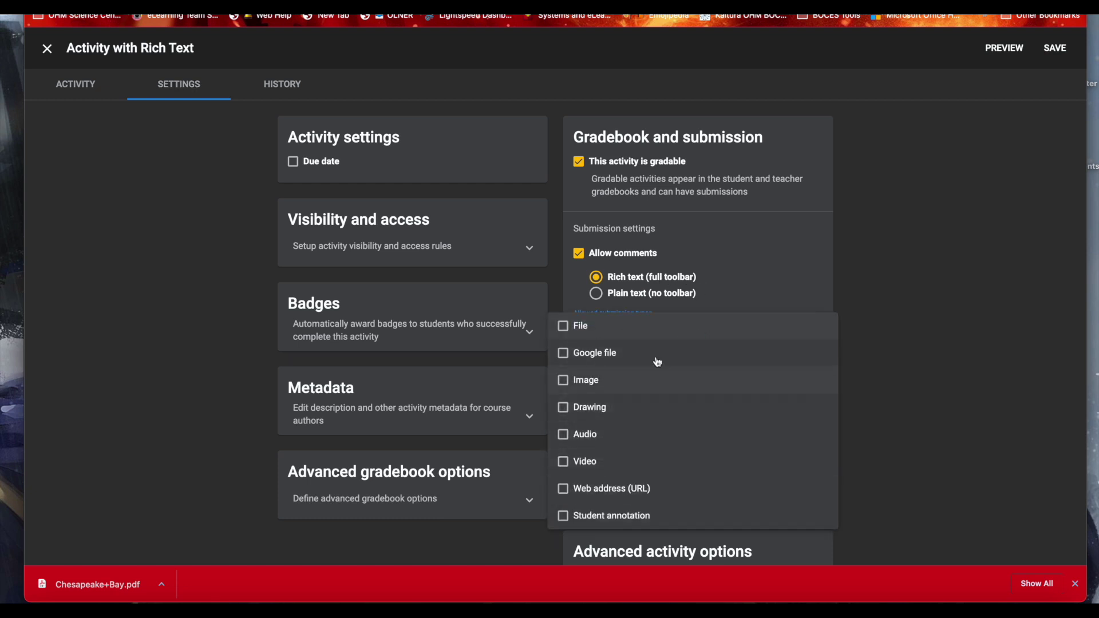
pyautogui.click(748, 249)
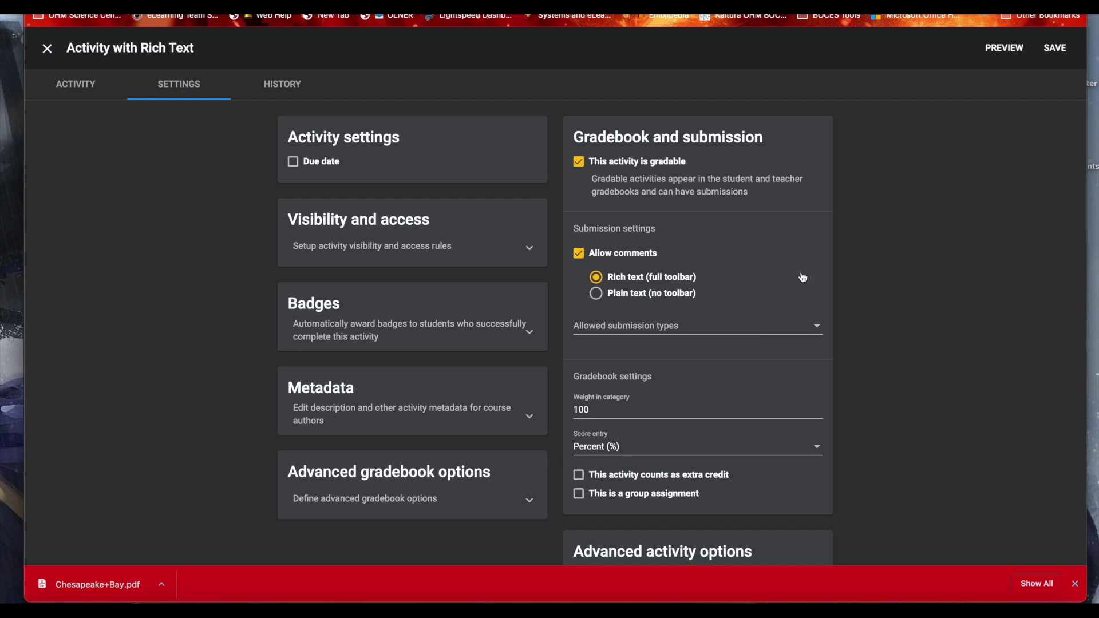
pyautogui.click(1055, 48)
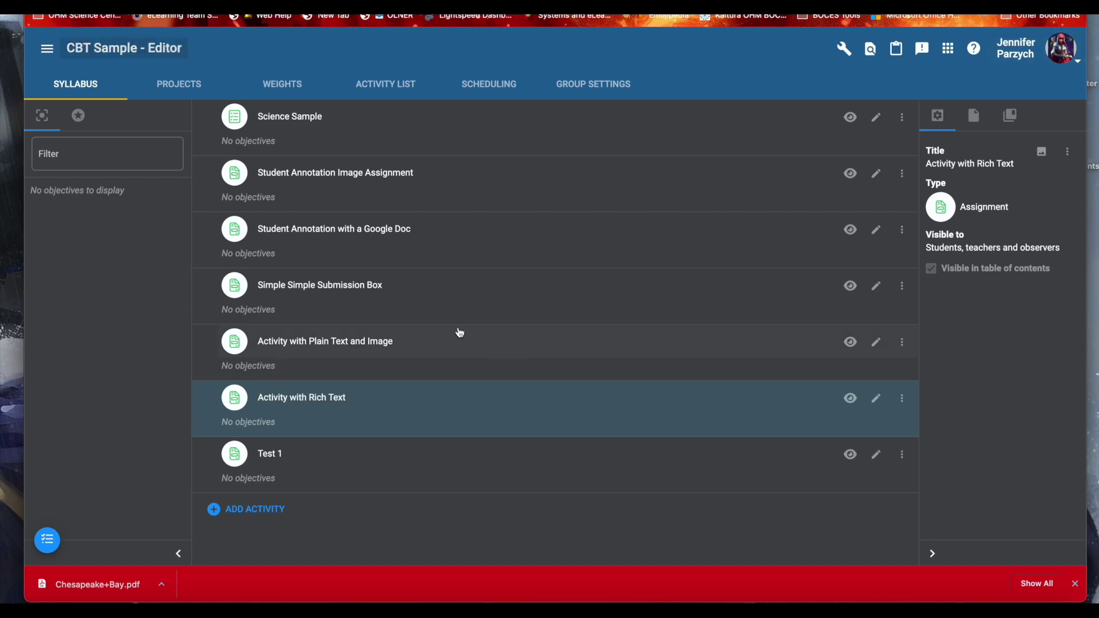
# - Remove Video, Audio and Drawing from the Simple Simple Submission Box's allowed submission types, keeping only Image, and save it
pyautogui.click(876, 288)
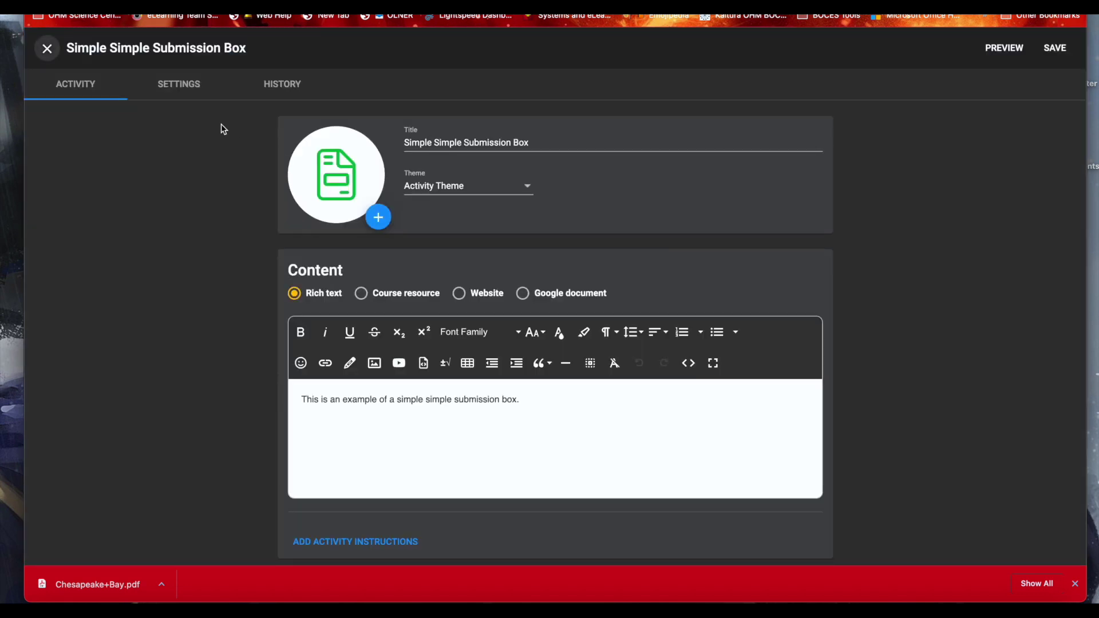
pyautogui.click(201, 85)
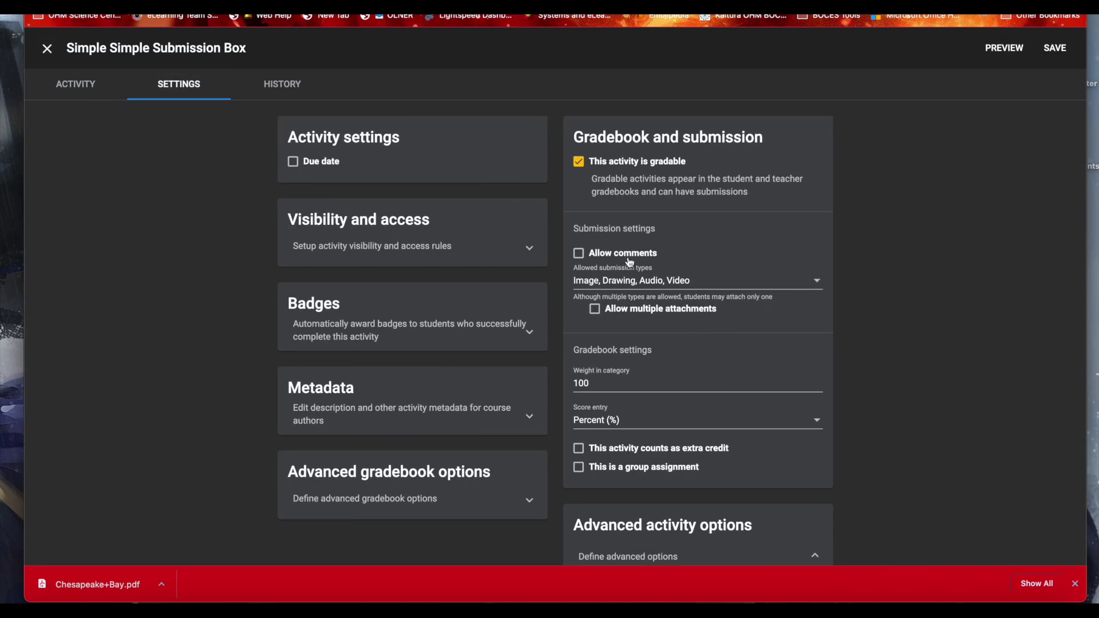
pyautogui.click(629, 280)
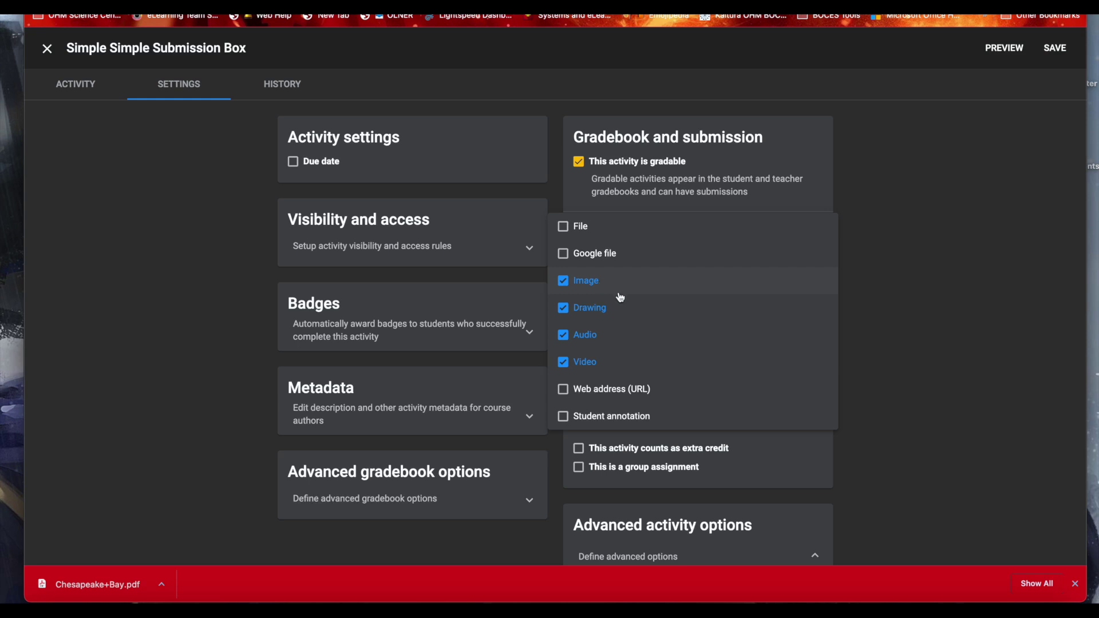
pyautogui.click(570, 369)
pyautogui.click(563, 342)
pyautogui.click(564, 311)
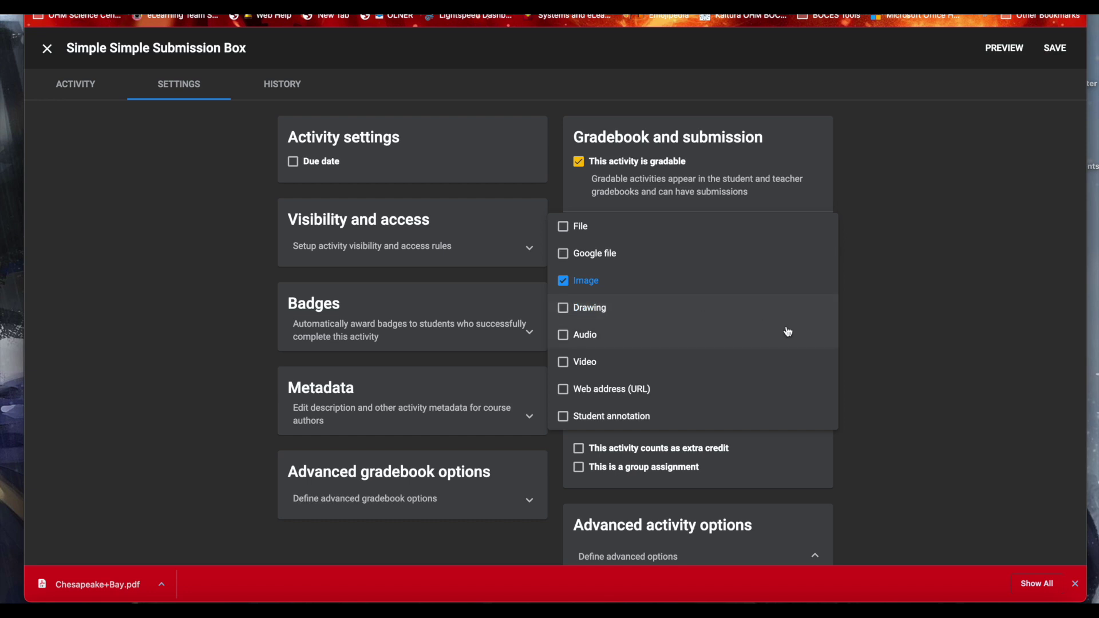
pyautogui.click(1064, 48)
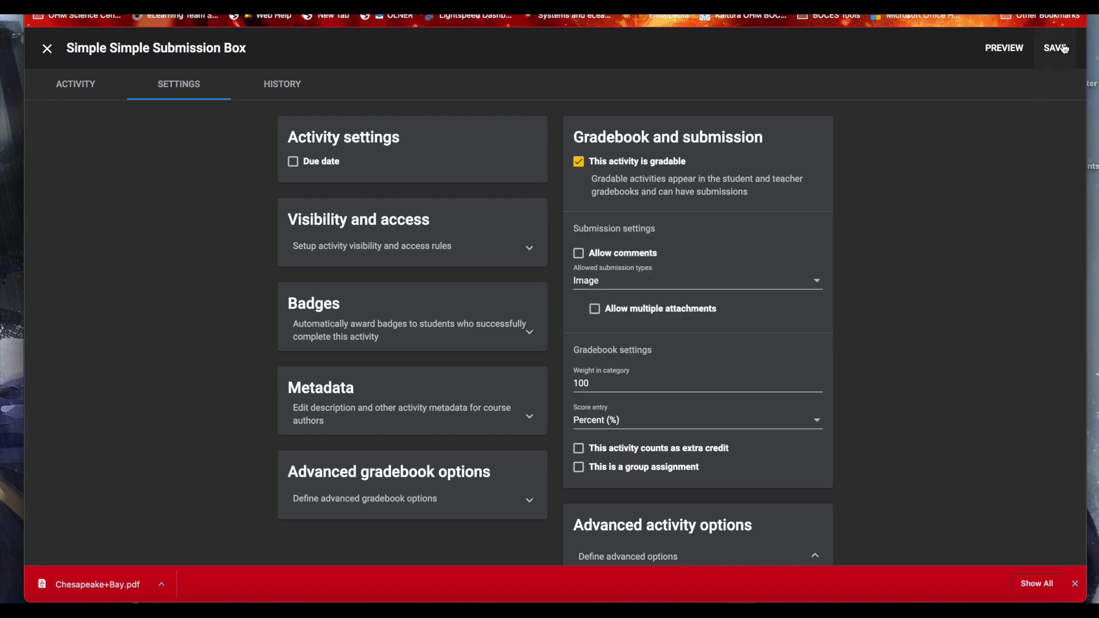
pyautogui.click(1064, 48)
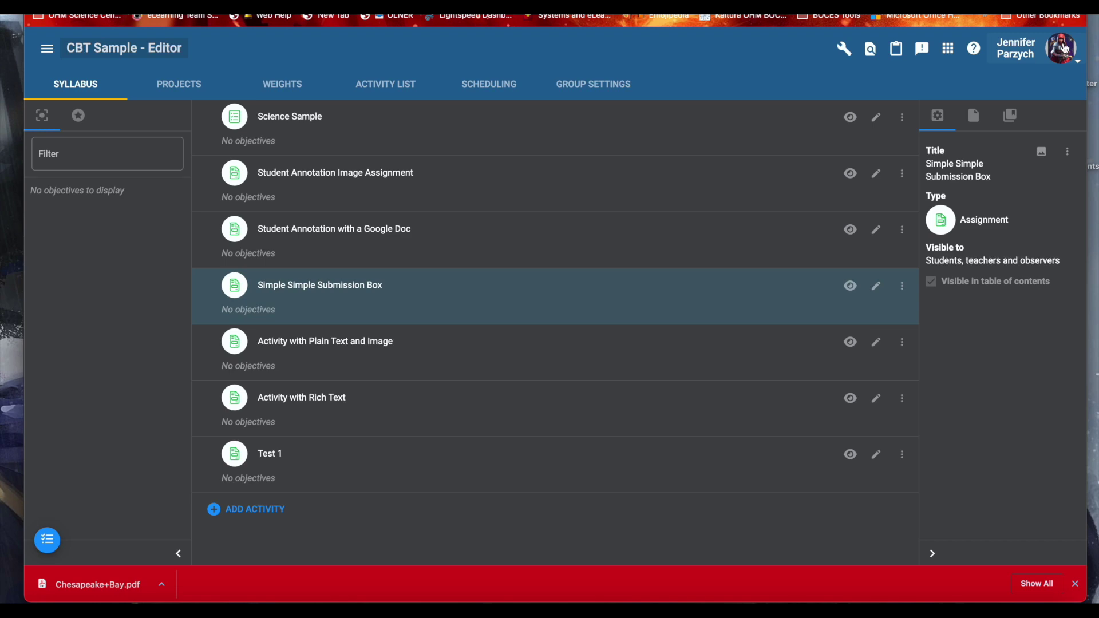
# - Return to the teacher's course list and open the How to Personalize Learning Bookstudy - MASTER course in the editor
pyautogui.click(54, 50)
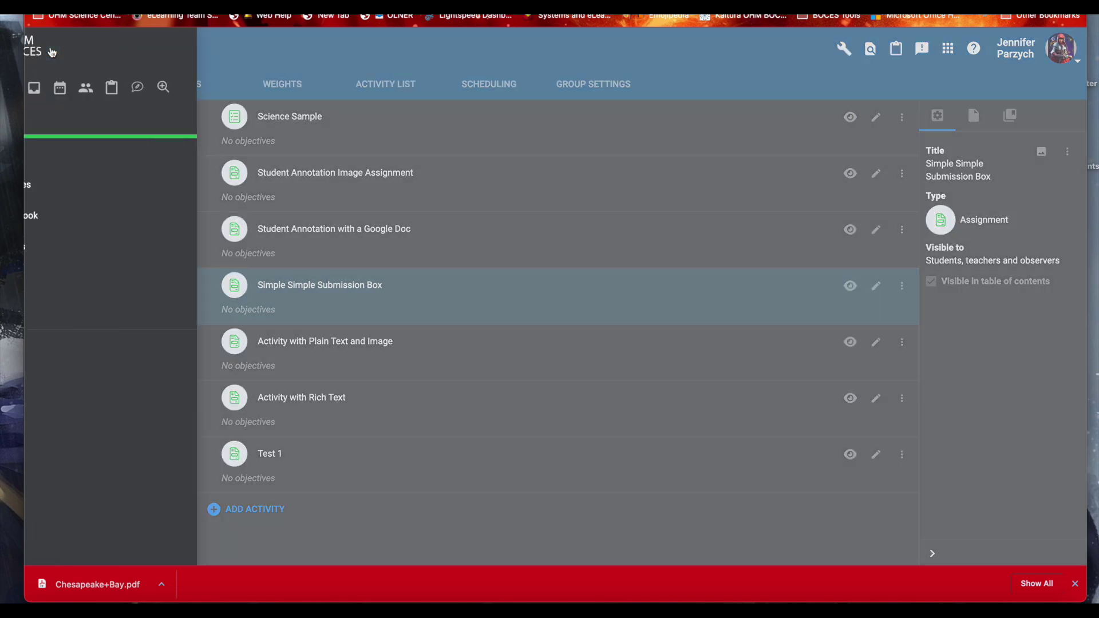
pyautogui.click(41, 103)
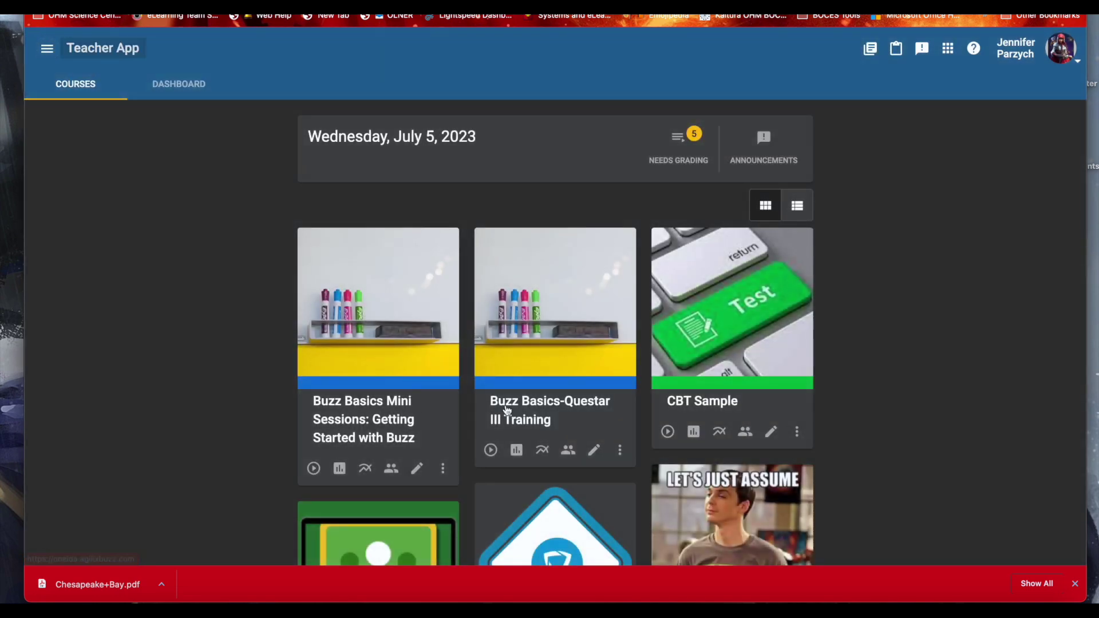
pyautogui.scroll(-8, 538, 430)
pyautogui.scroll(-10, 538, 430)
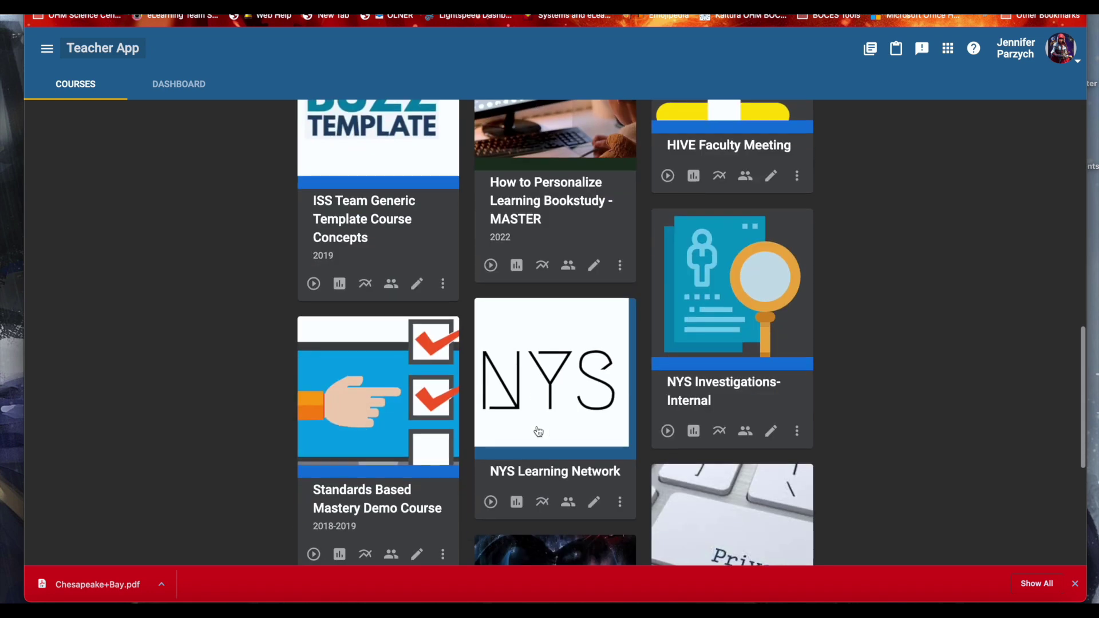
pyautogui.scroll(1, 539, 430)
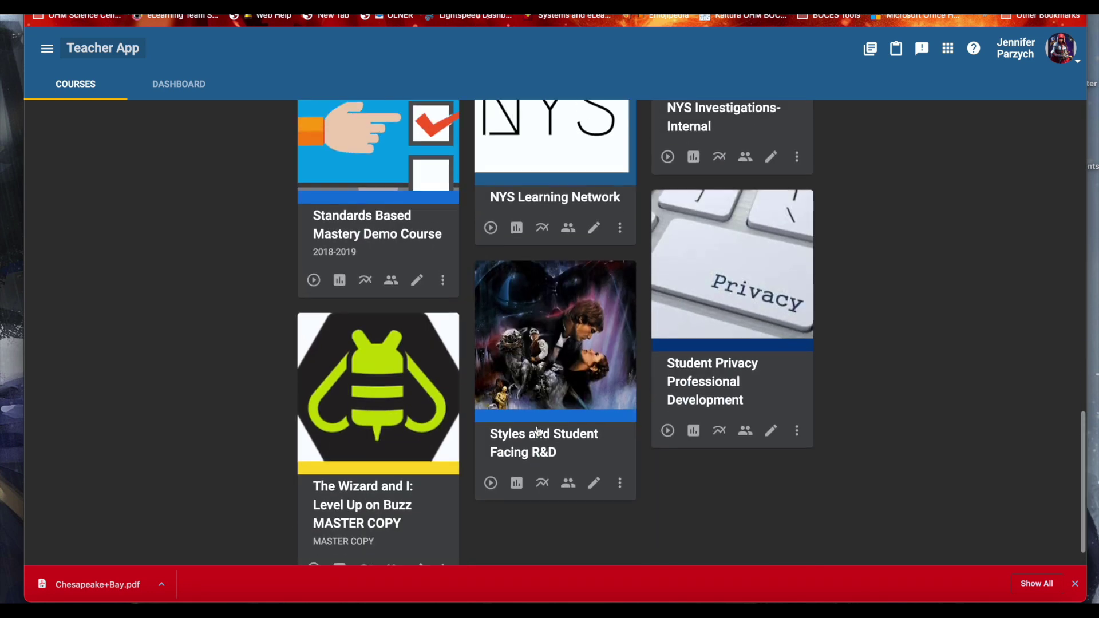
pyautogui.scroll(3, 539, 431)
pyautogui.scroll(5, 538, 430)
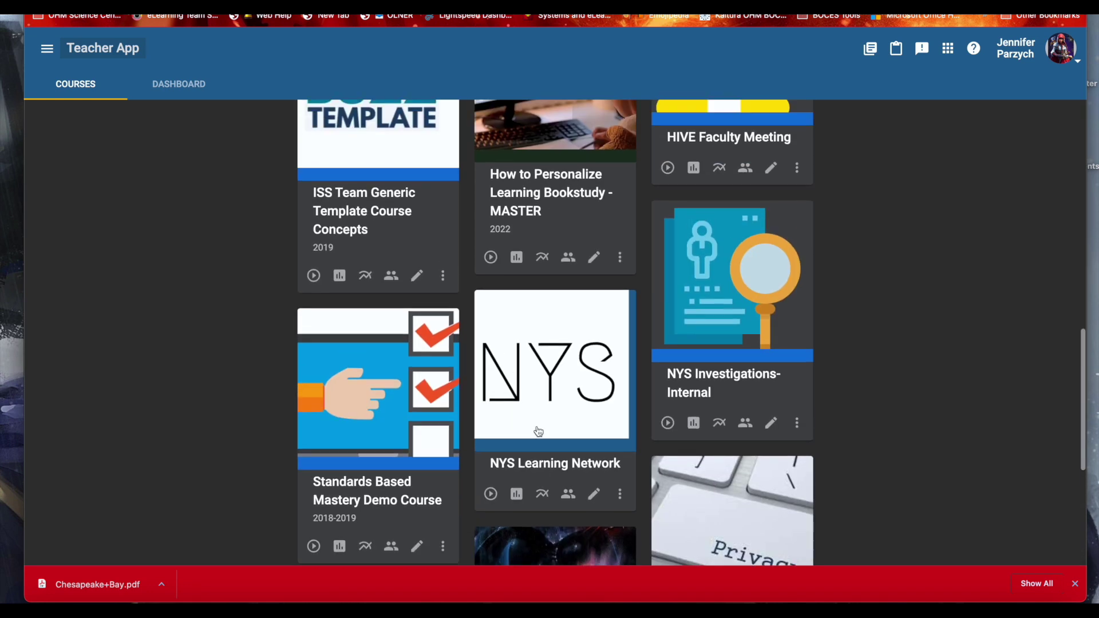
pyautogui.scroll(4, 538, 430)
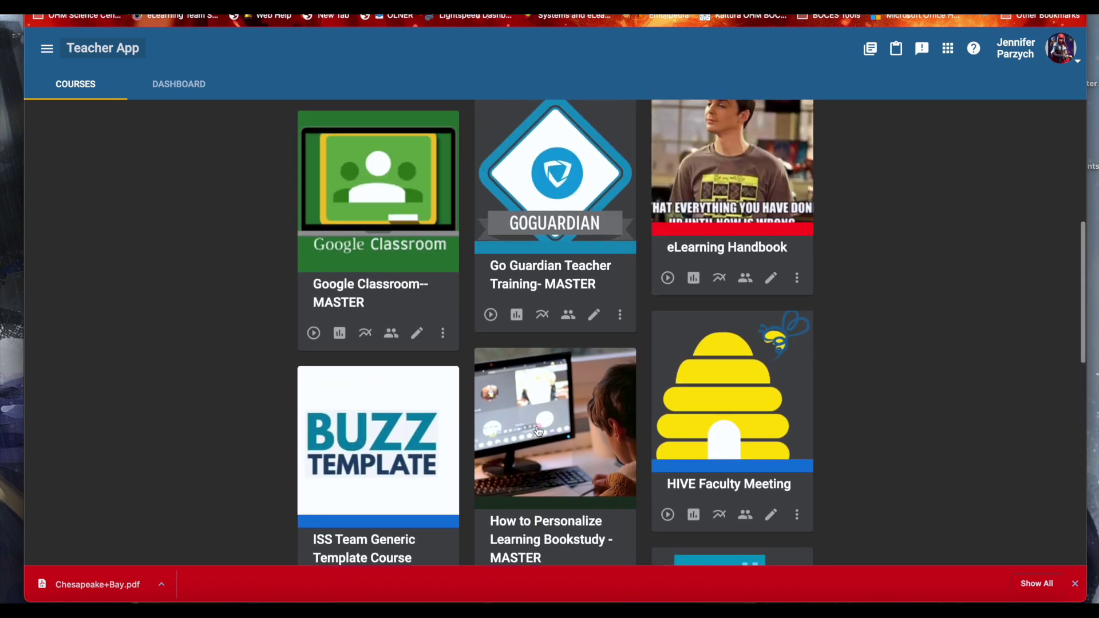
pyautogui.scroll(-3, 539, 431)
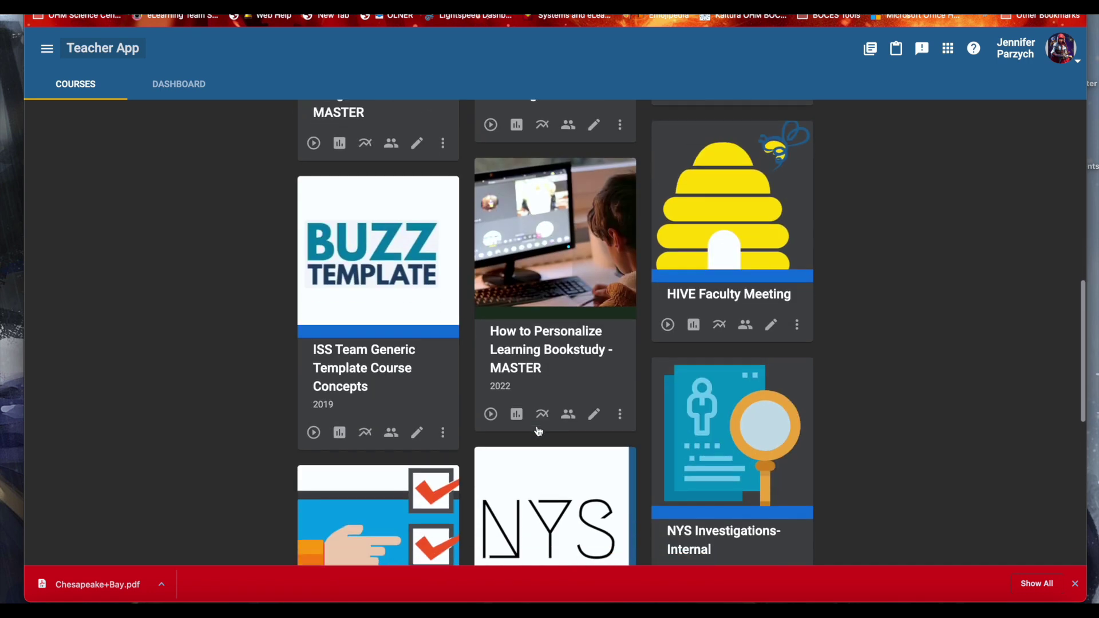
pyautogui.click(596, 418)
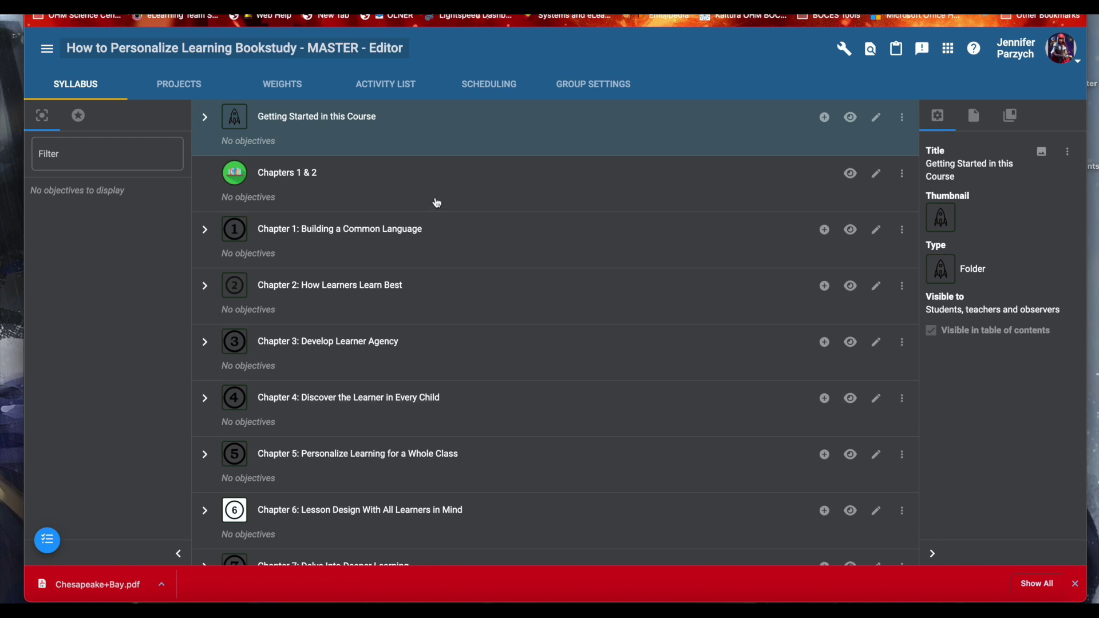
# - Show the course's full activity list filtered to the Assignment type
pyautogui.click(393, 85)
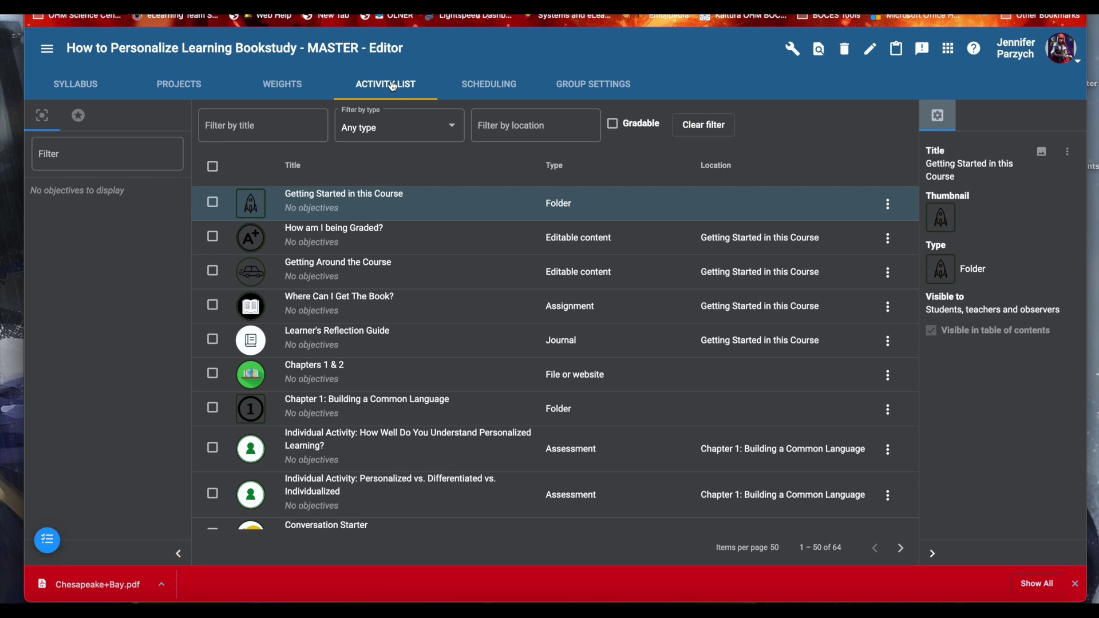
pyautogui.click(429, 127)
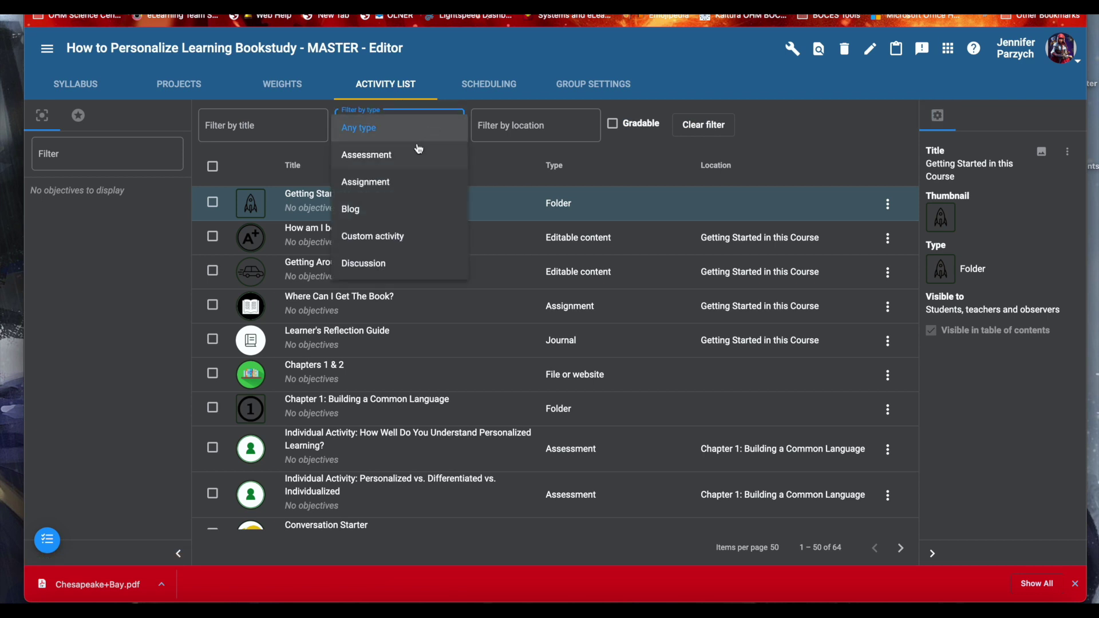
pyautogui.click(406, 183)
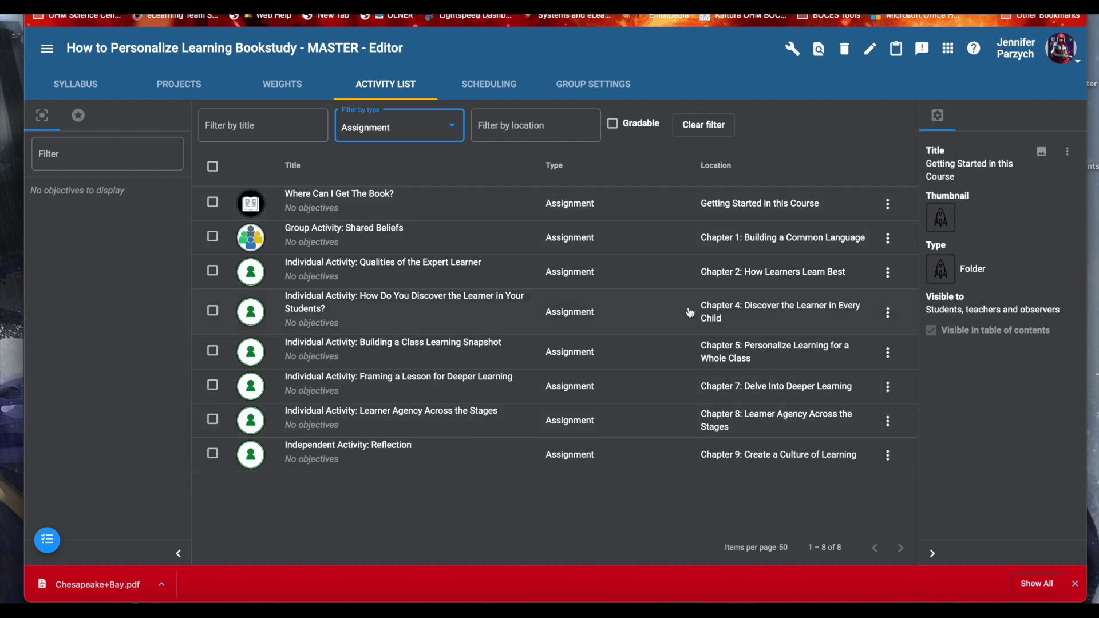
# - Edit Group Activity: Shared Beliefs to allow rich text comments as a submission, and save the assignment
pyautogui.click(888, 238)
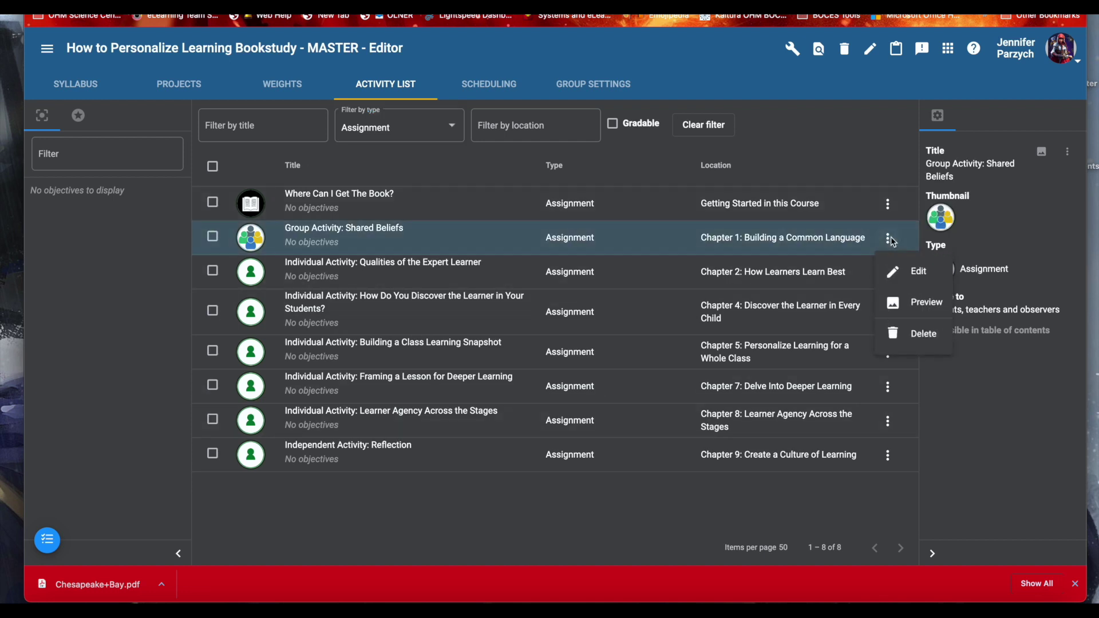
pyautogui.click(898, 270)
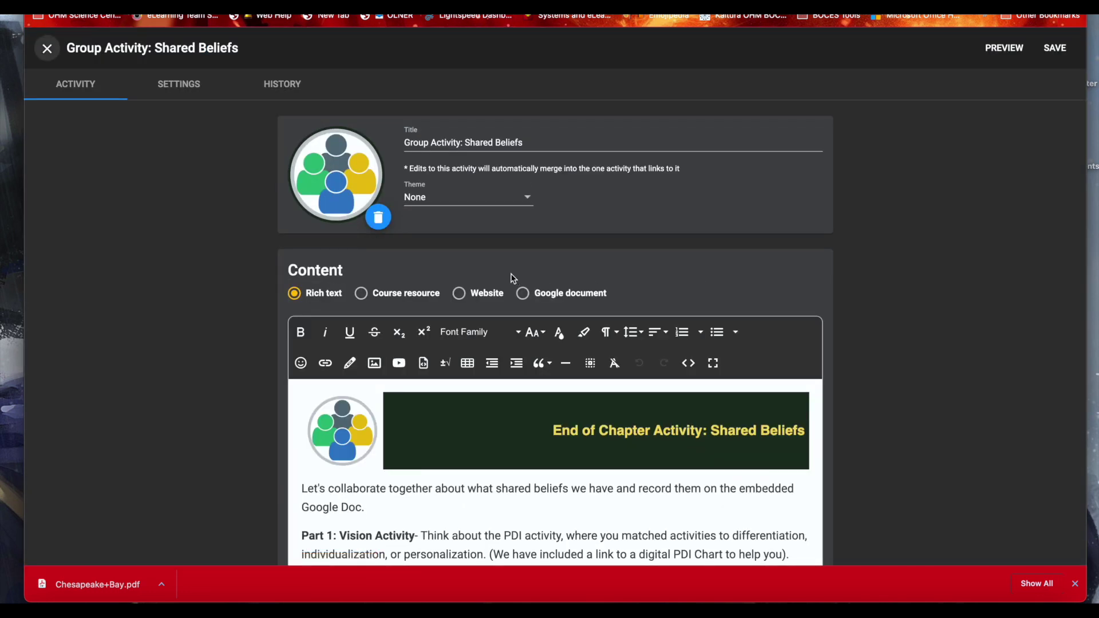
pyautogui.click(184, 82)
pyautogui.click(579, 253)
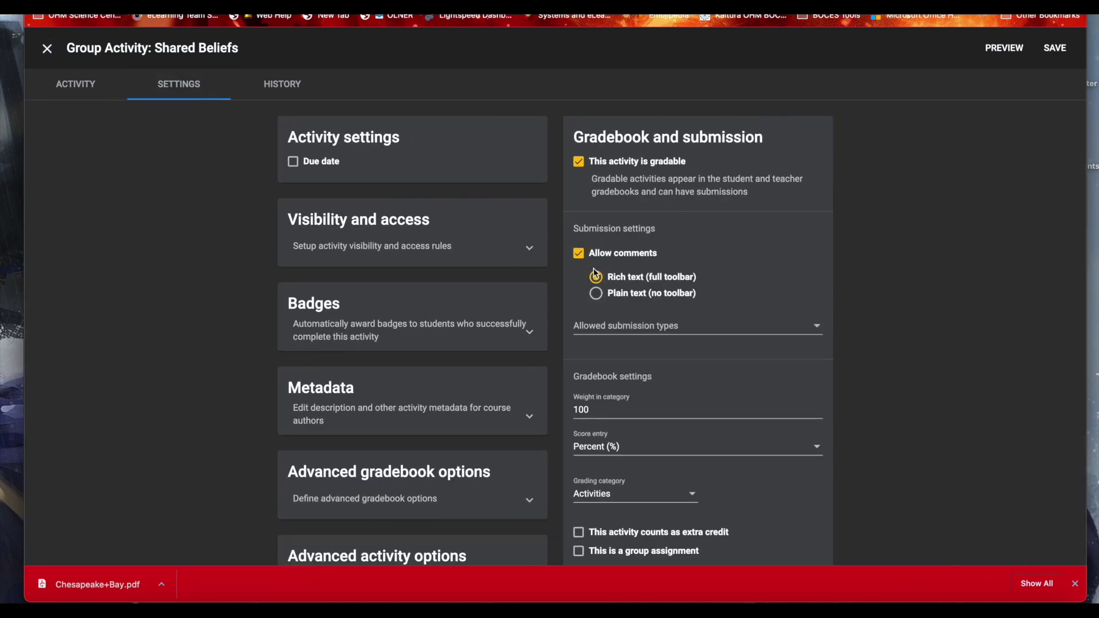
pyautogui.click(1075, 50)
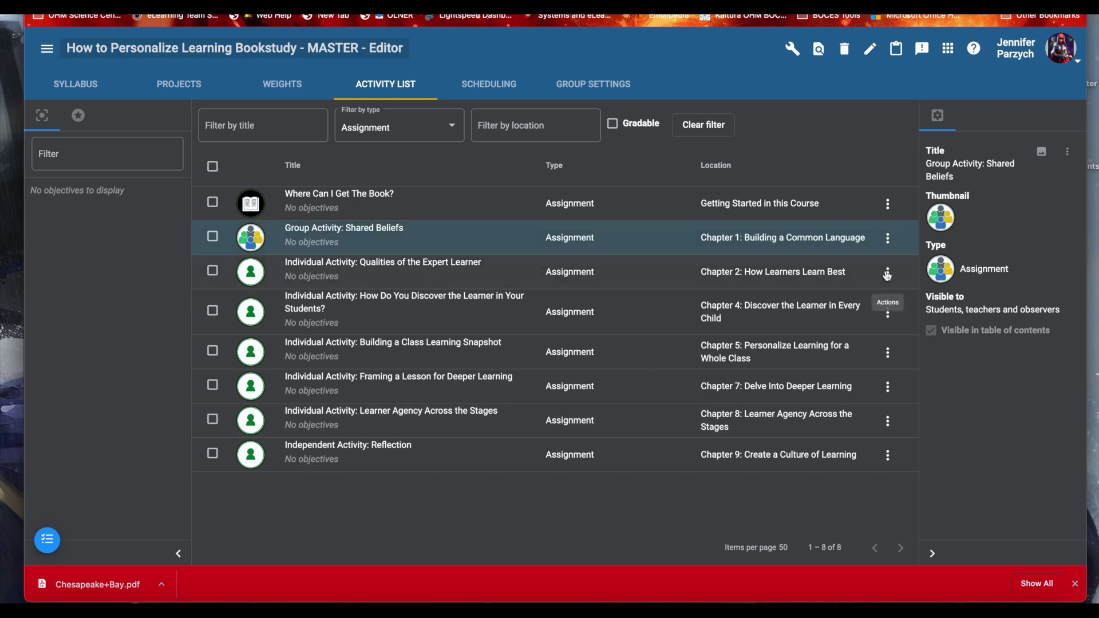
# - Edit the Where Can I Get The Book? assignment to allow comments as a submission, and save it
pyautogui.click(888, 204)
pyautogui.click(902, 235)
pyautogui.click(195, 86)
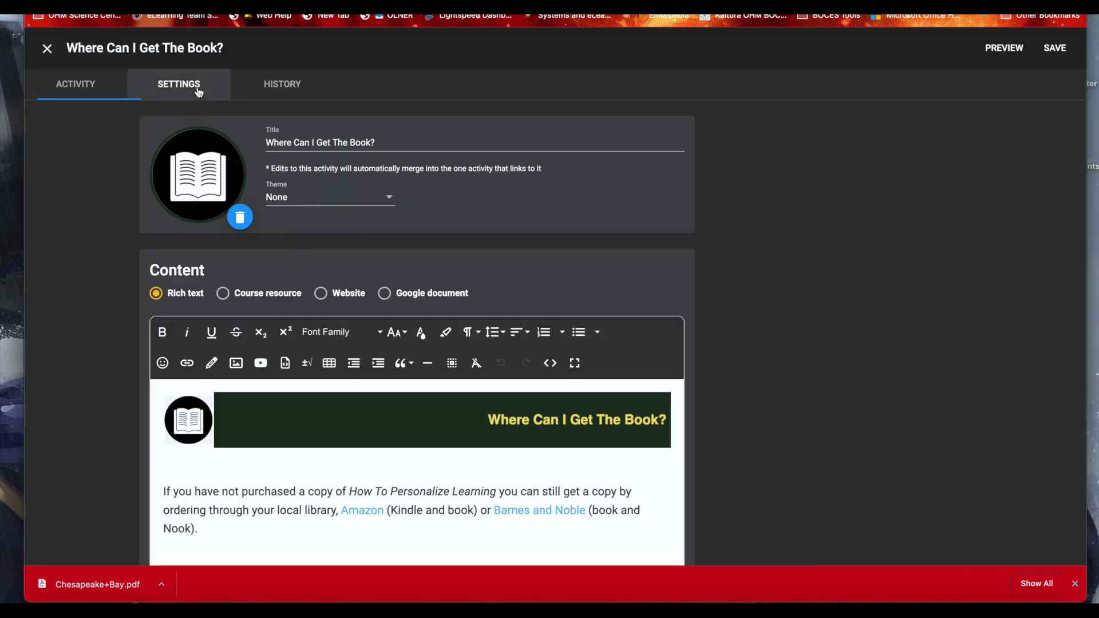
pyautogui.click(579, 254)
pyautogui.click(1055, 49)
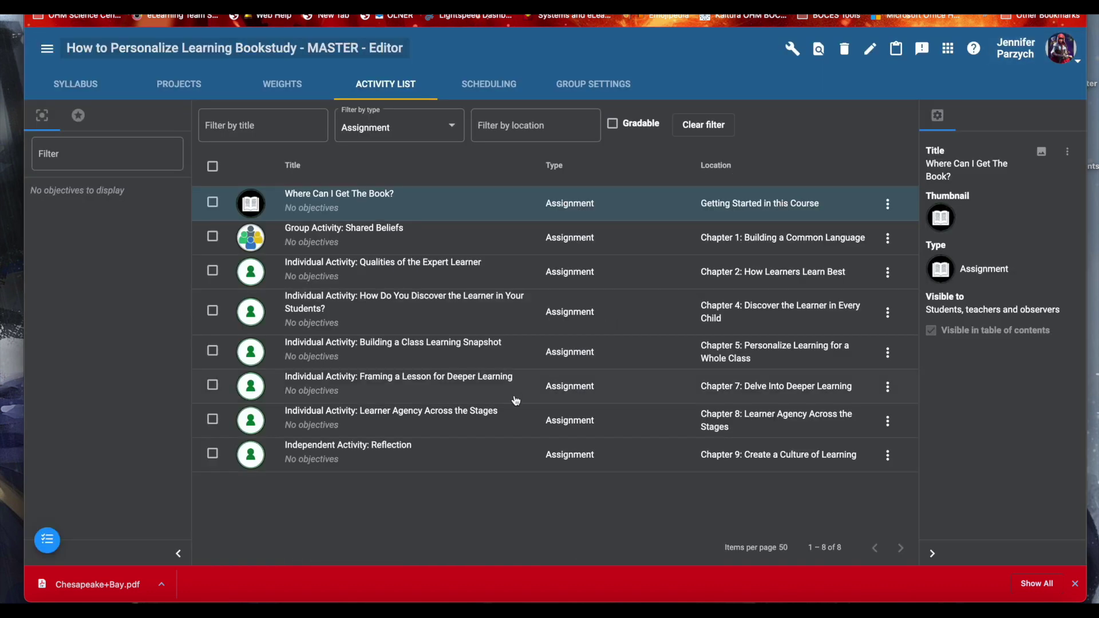
# - Check the submission settings of Individual Activity: Qualities of the Expert Learner and save the assignment
pyautogui.click(212, 166)
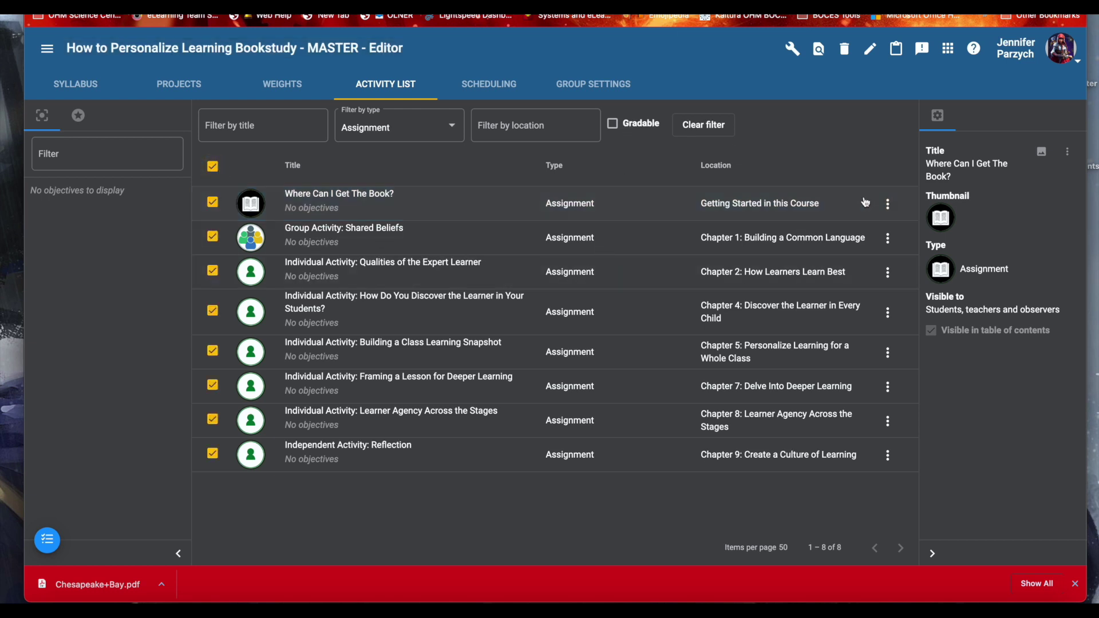
pyautogui.click(888, 272)
pyautogui.click(909, 303)
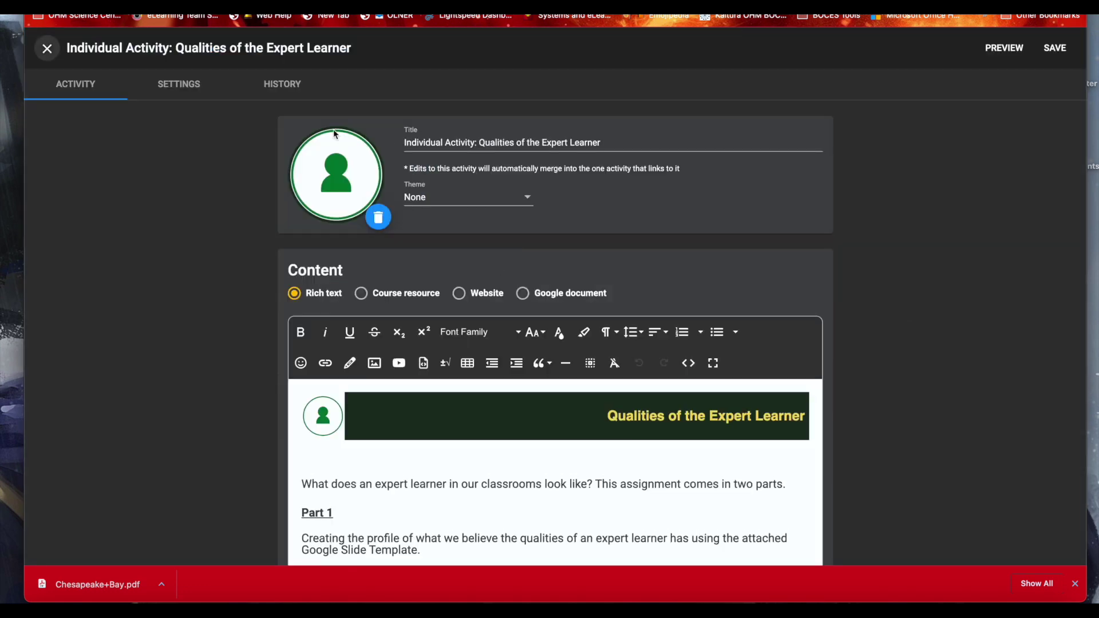
pyautogui.click(170, 100)
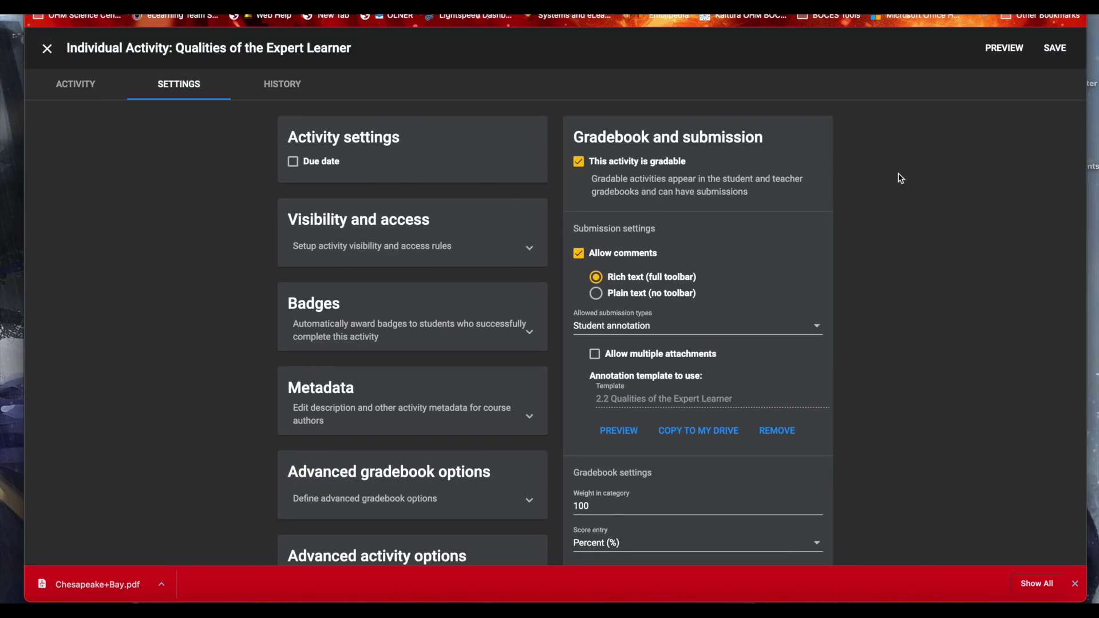
pyautogui.click(1069, 55)
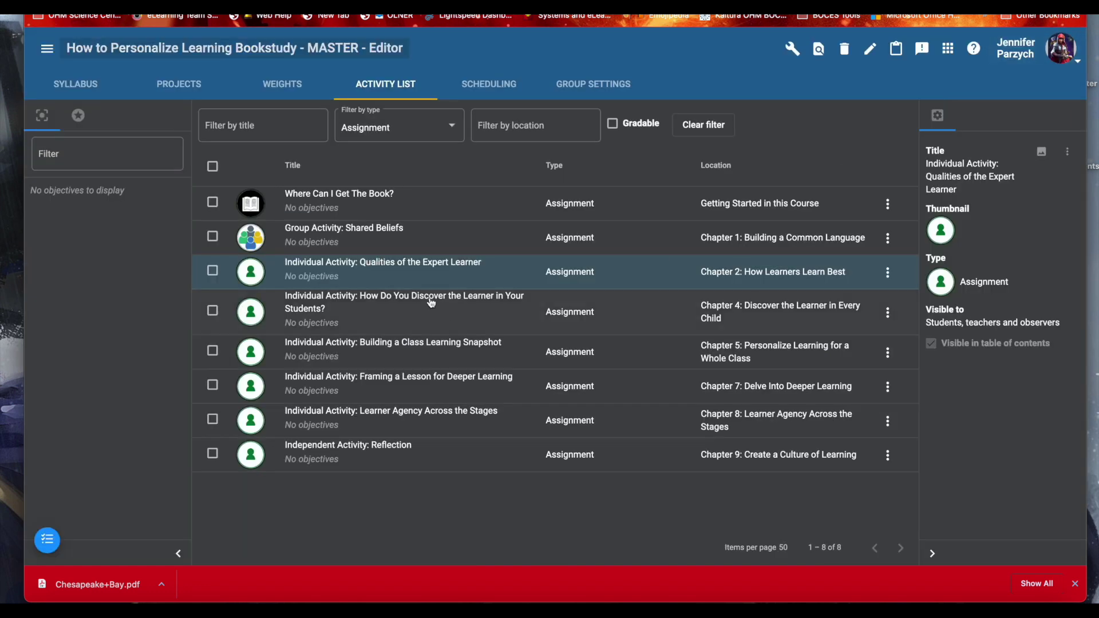
# - Check the submission settings of Individual Activity: How Do You Discover the Learner in Your Students? and save the assignment
pyautogui.click(888, 312)
pyautogui.click(900, 341)
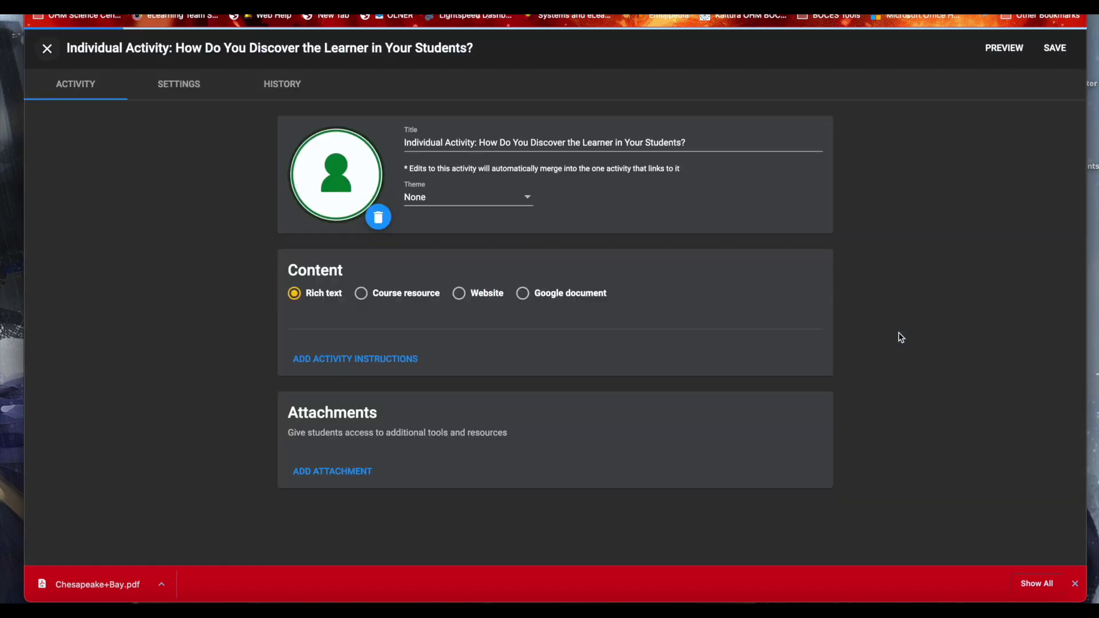
pyautogui.click(168, 98)
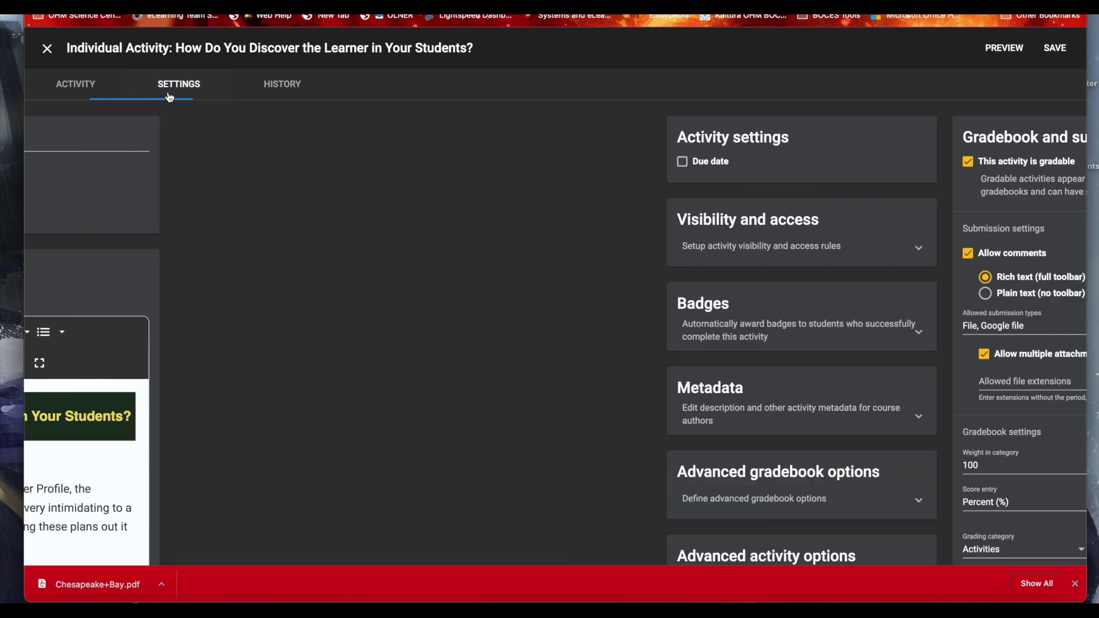
pyautogui.click(1040, 55)
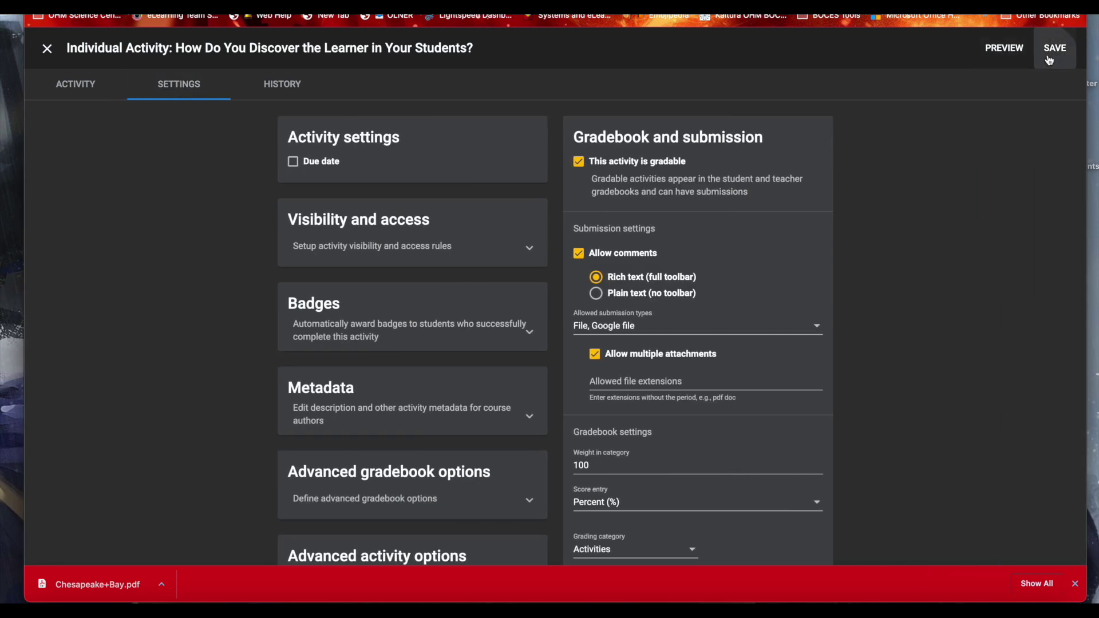
# - Leave the course editor and return to the teacher's course list
pyautogui.click(47, 50)
pyautogui.click(36, 89)
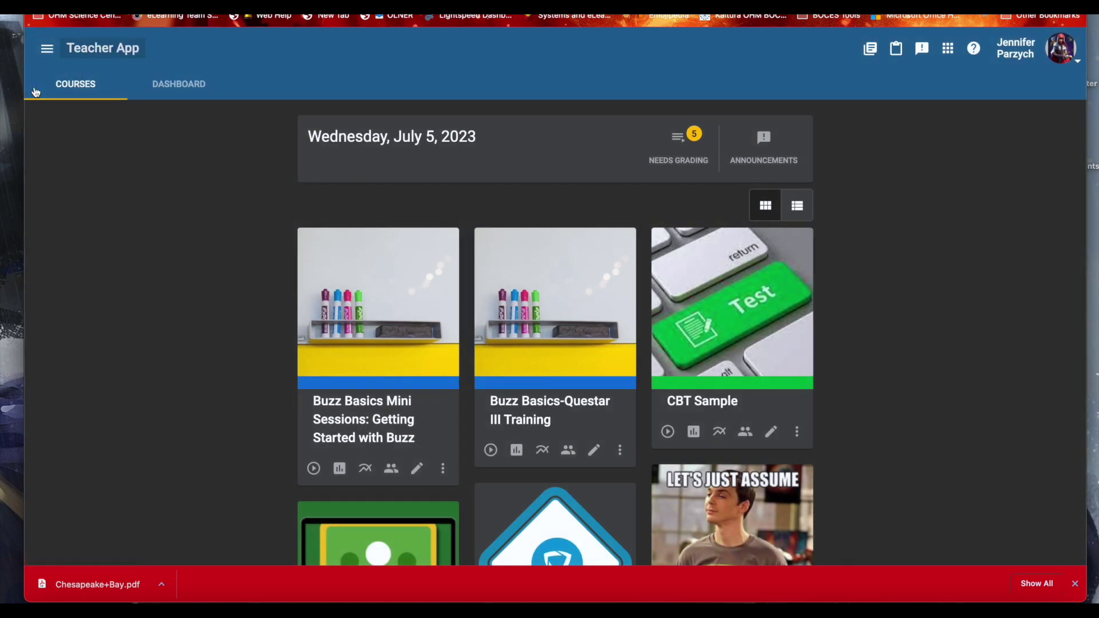